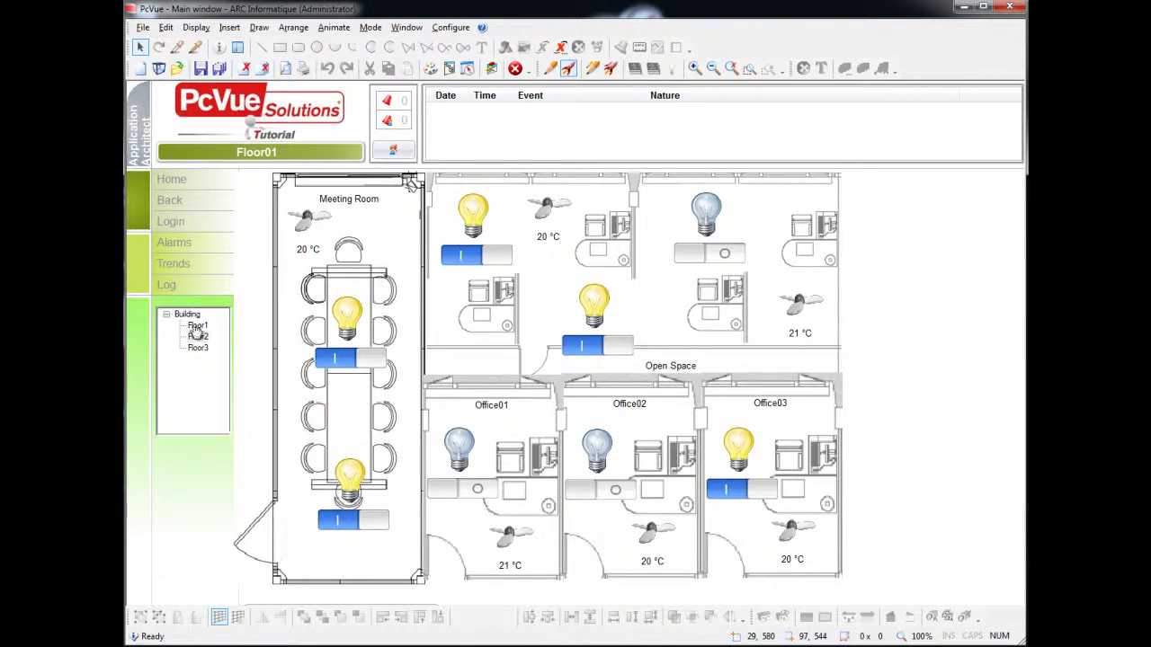
# Step: Browse the Floor02 and Floor03 plans, lighting the lower meeting room lamp, then return to Floor01
pyautogui.click(198, 338)
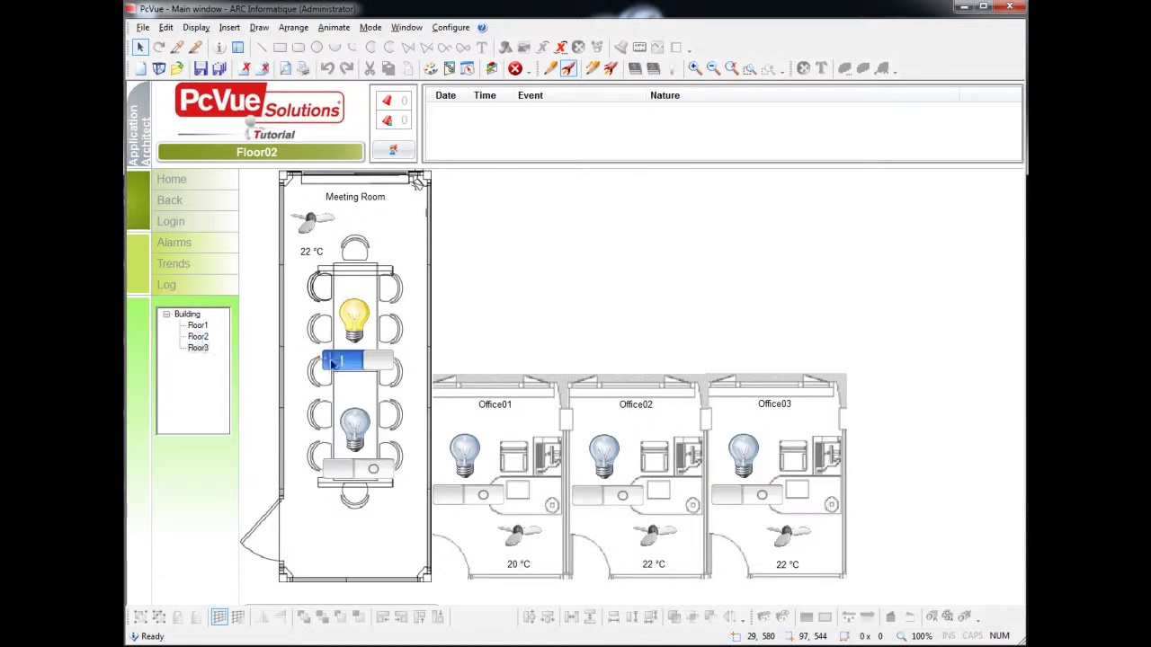
pyautogui.click(334, 467)
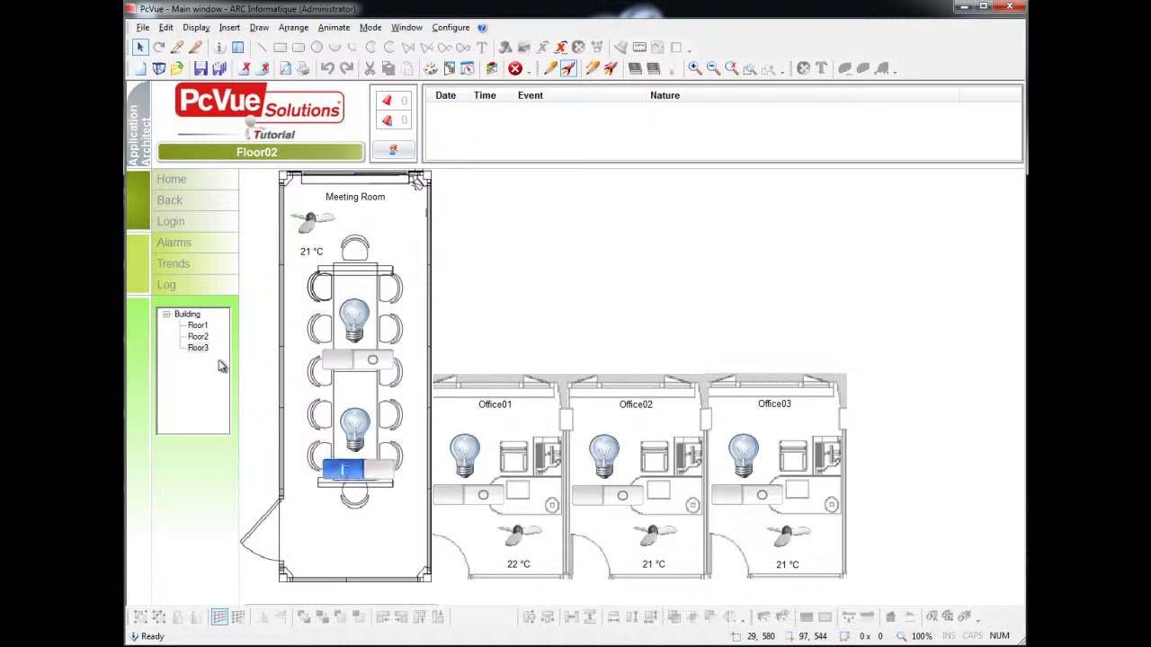
pyautogui.click(199, 349)
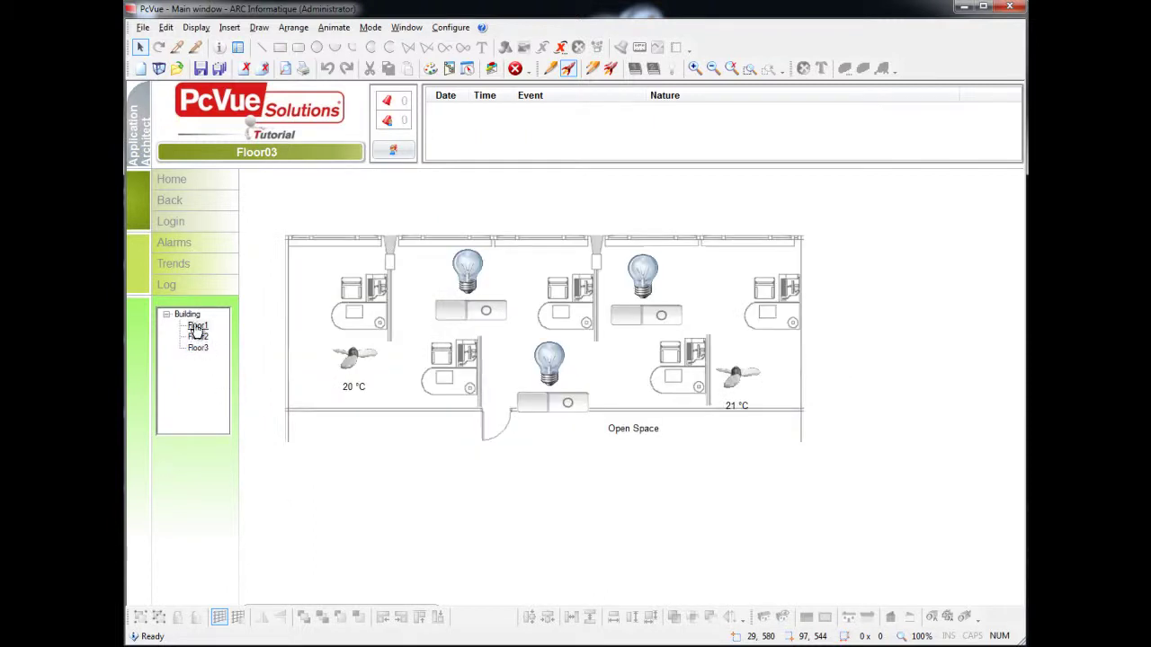
pyautogui.click(197, 326)
# Step: In design mode, open the meeting room lamp symbol's variable settings and start reassigning CMD
pyautogui.moveTo(257, 306)
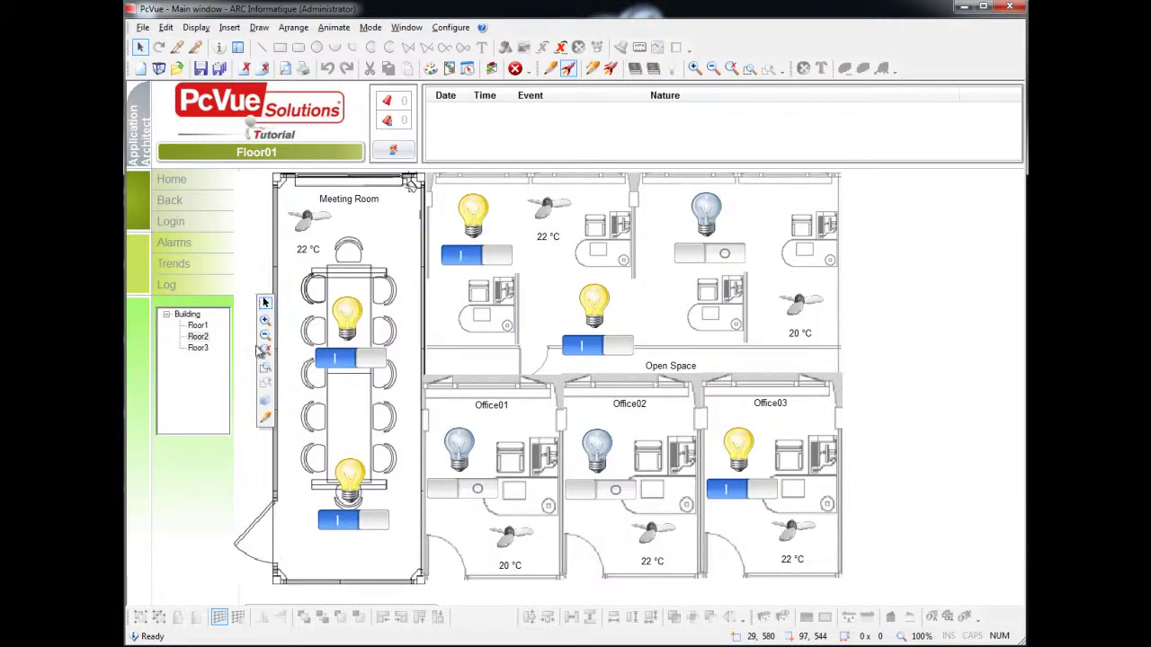
pyautogui.click(266, 416)
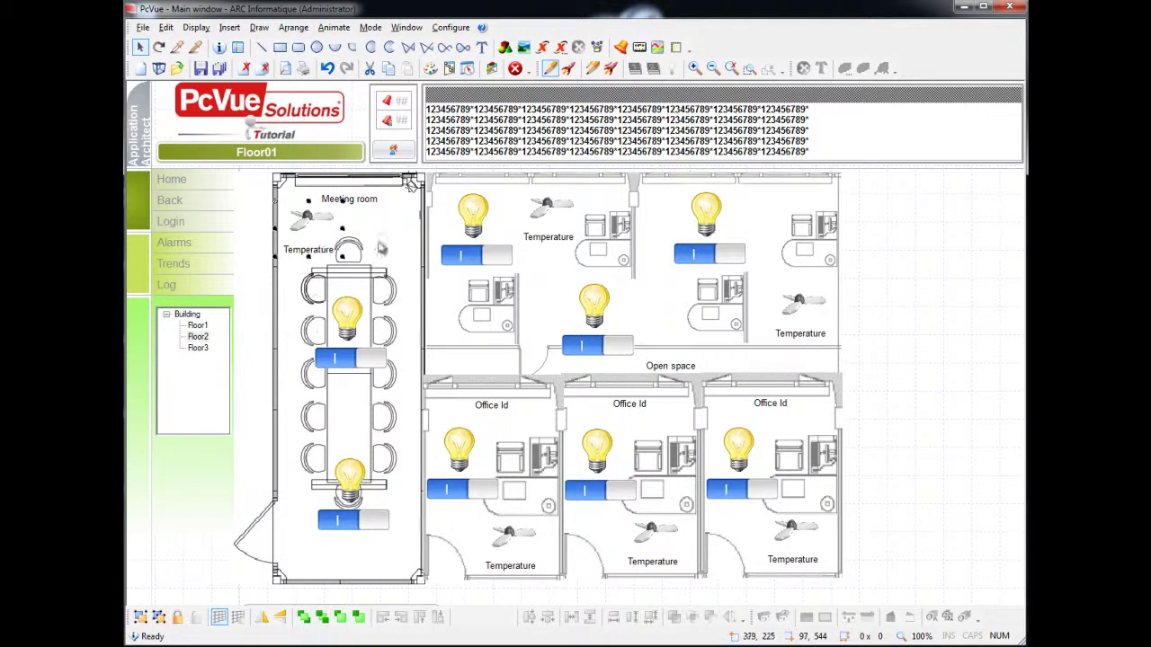
pyautogui.click(450, 254)
pyautogui.doubleClick(352, 310)
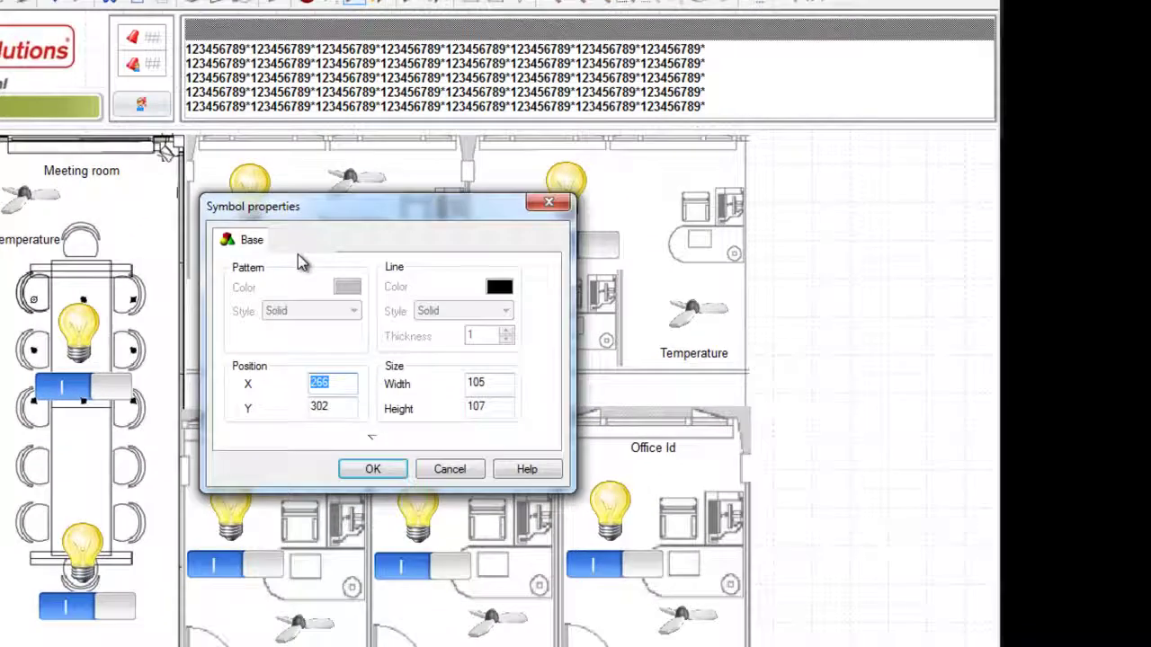
pyautogui.click(483, 250)
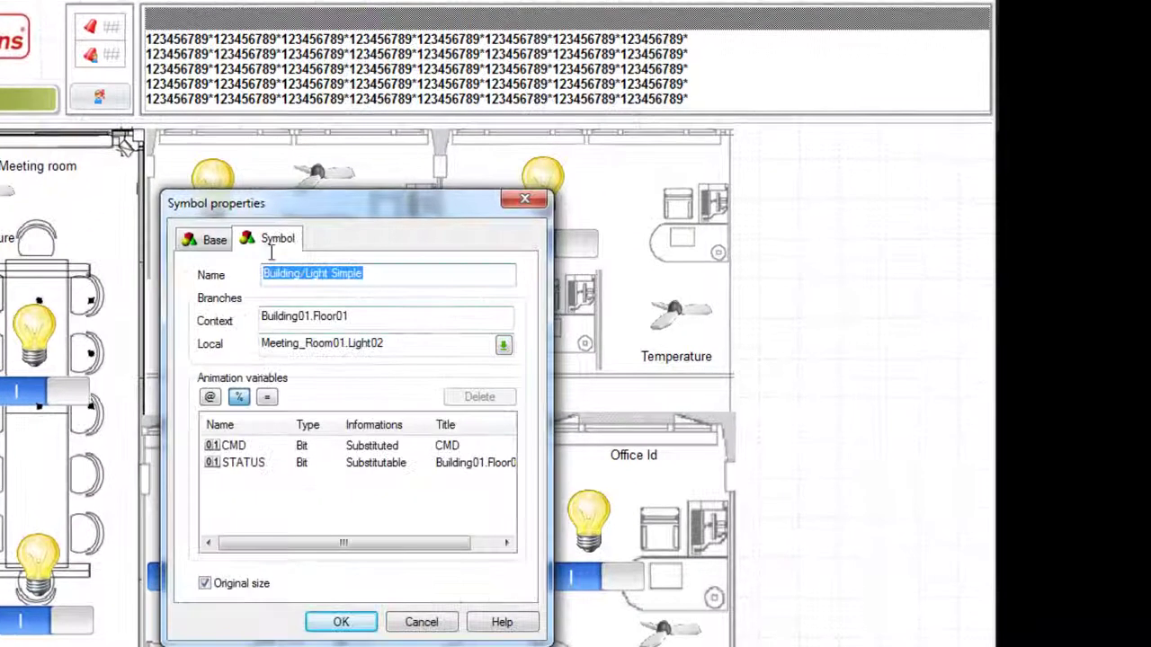
pyautogui.doubleClick(243, 447)
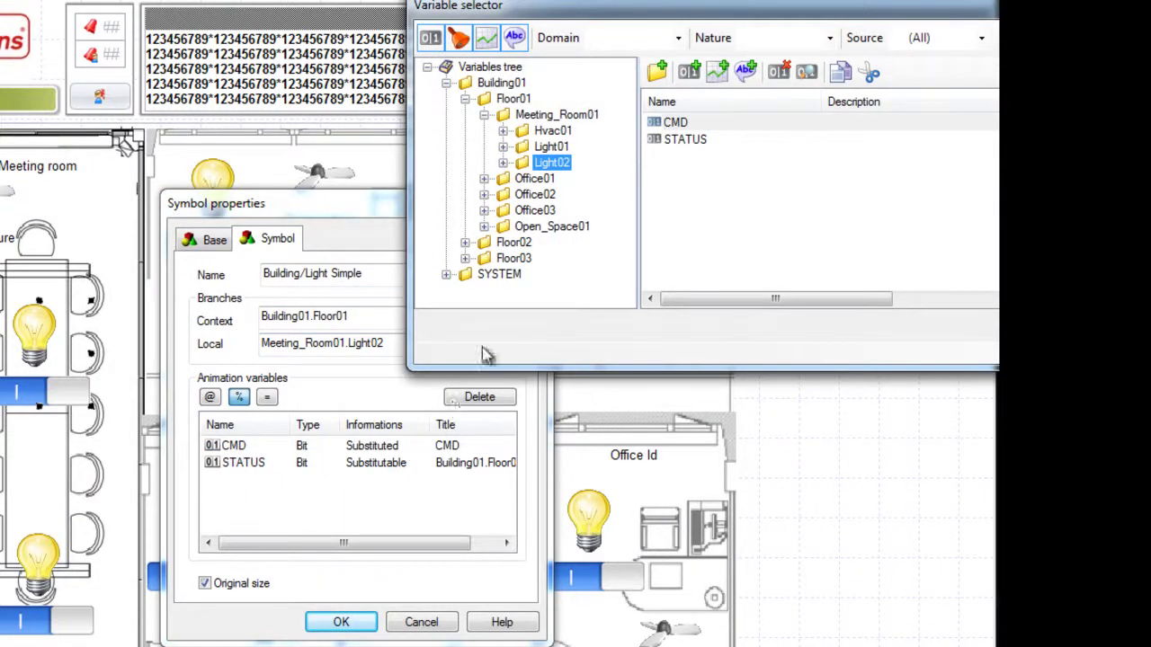
# Step: Browse the variable tree past Office02 down to Floor02 Office01 Light01
pyautogui.click(484, 195)
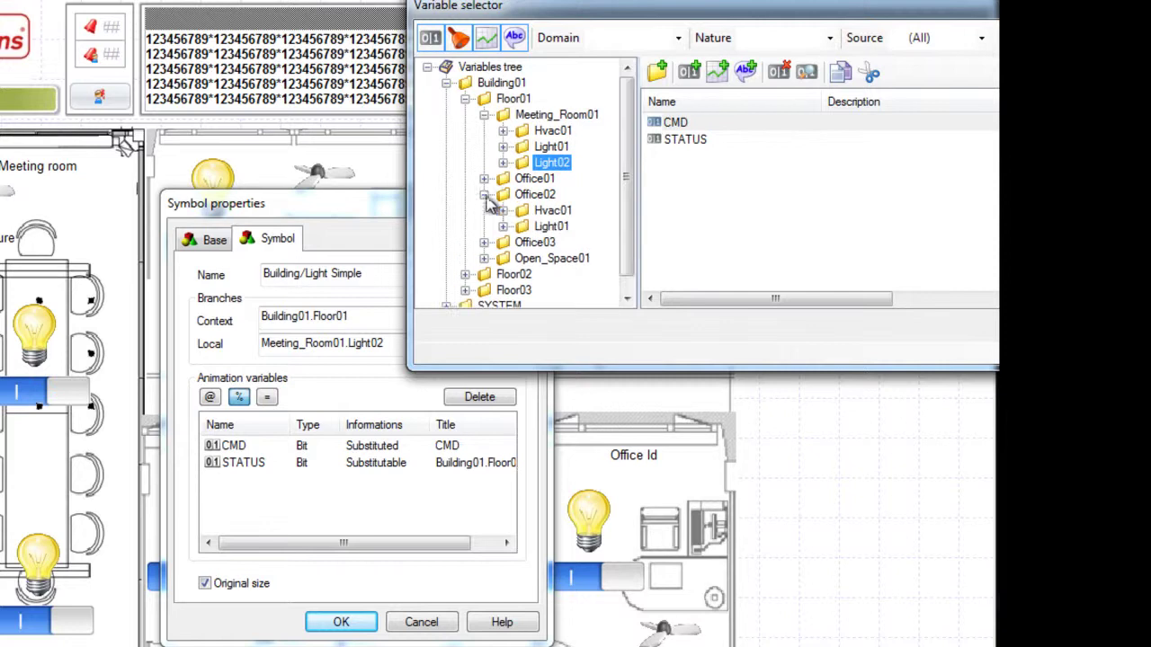
pyautogui.click(551, 226)
pyautogui.click(552, 211)
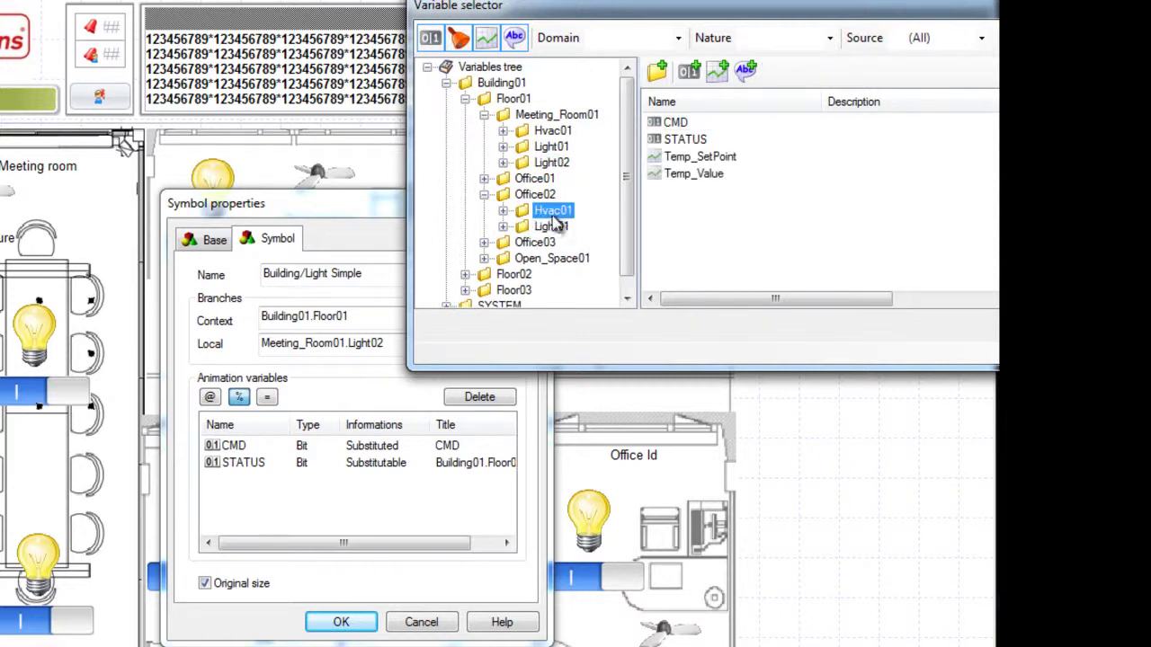
pyautogui.click(465, 274)
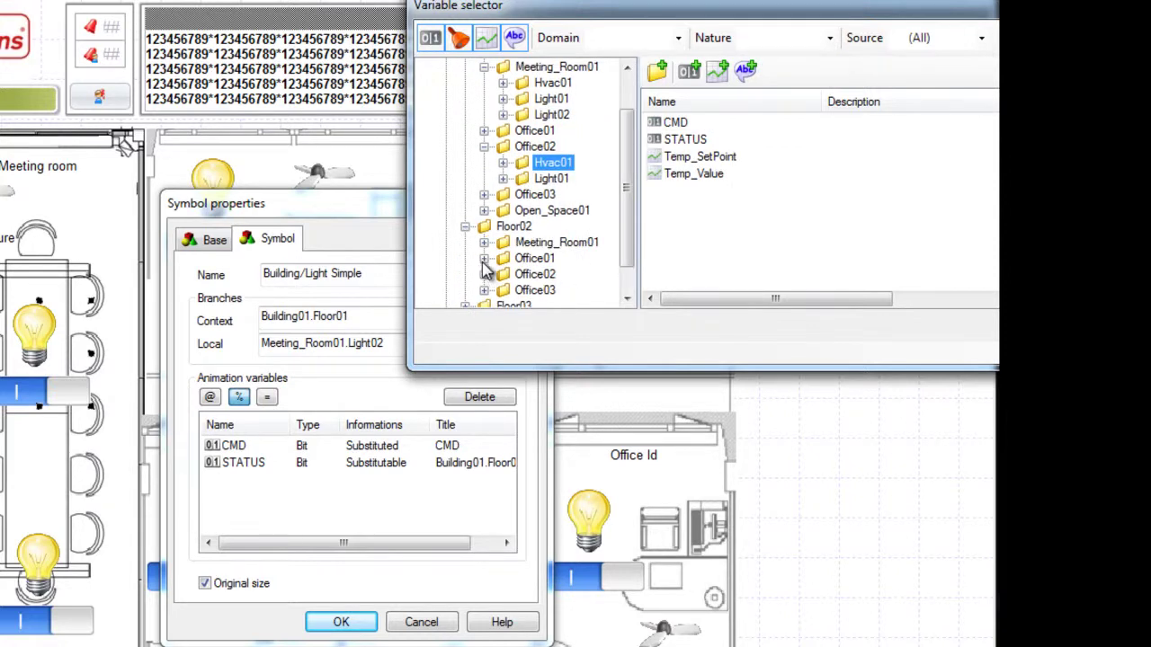
pyautogui.click(484, 259)
pyautogui.click(521, 292)
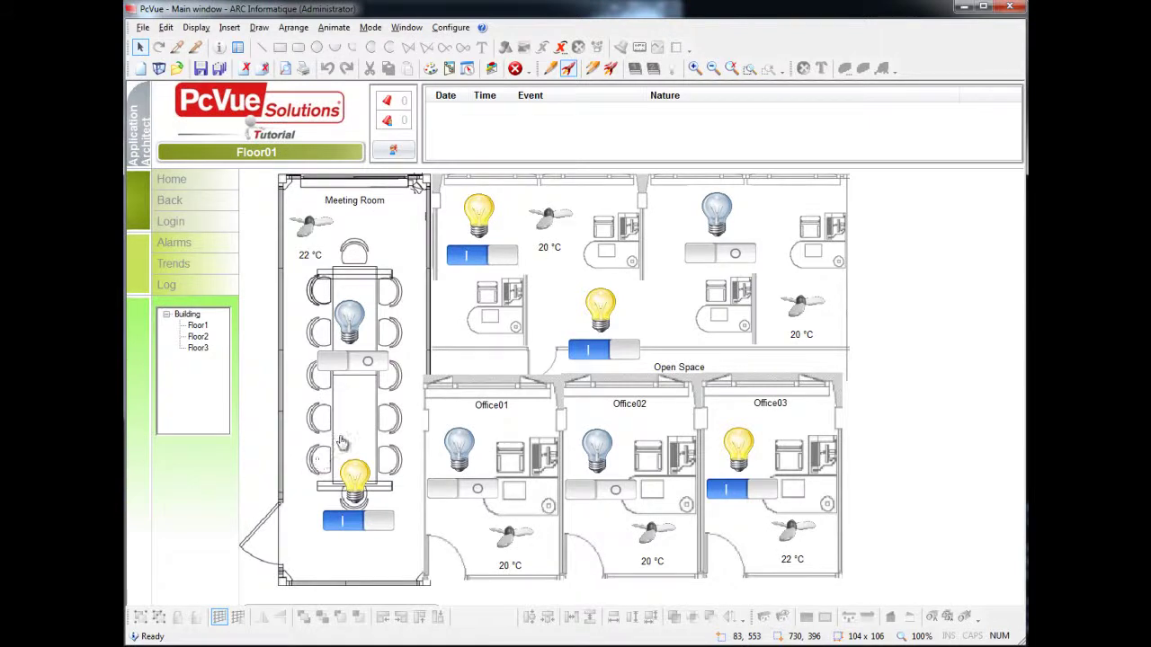
# Step: Toggle the upper Meeting Room lamp on and back off in run mode
pyautogui.click(364, 366)
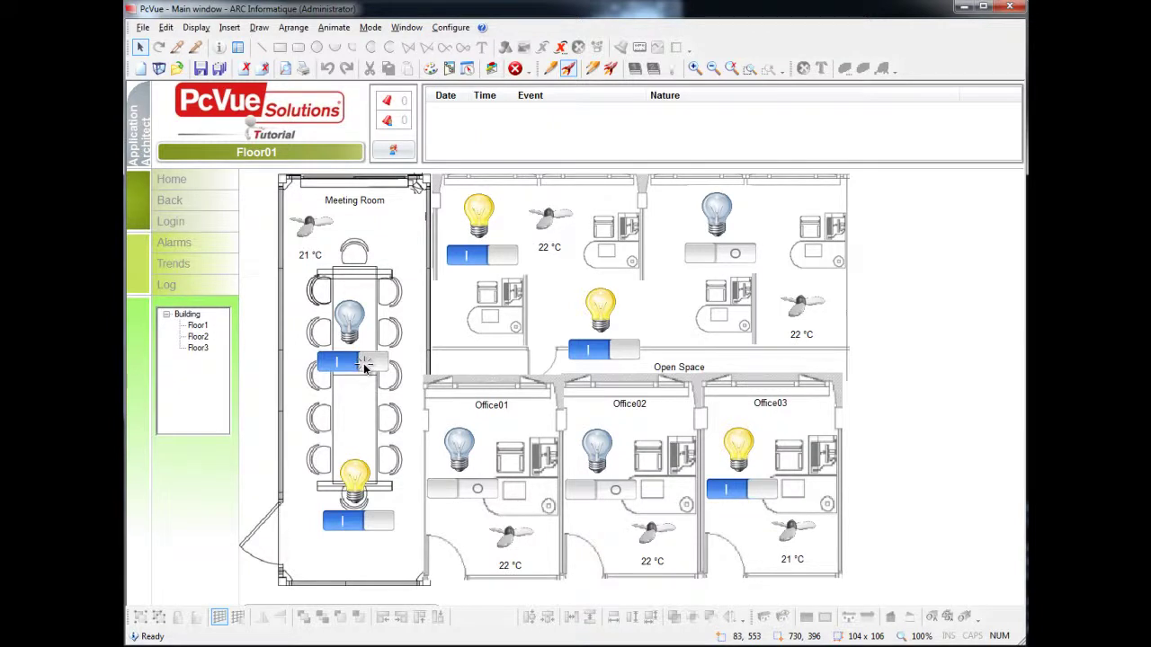
pyautogui.click(374, 366)
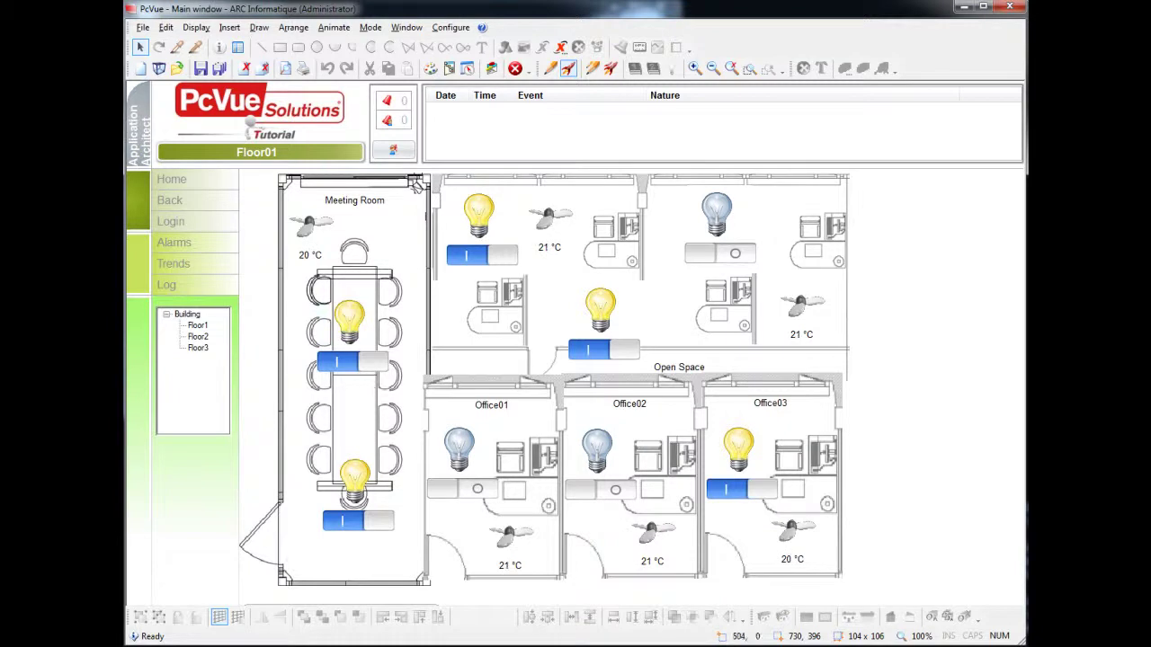
pyautogui.rightClick(257, 297)
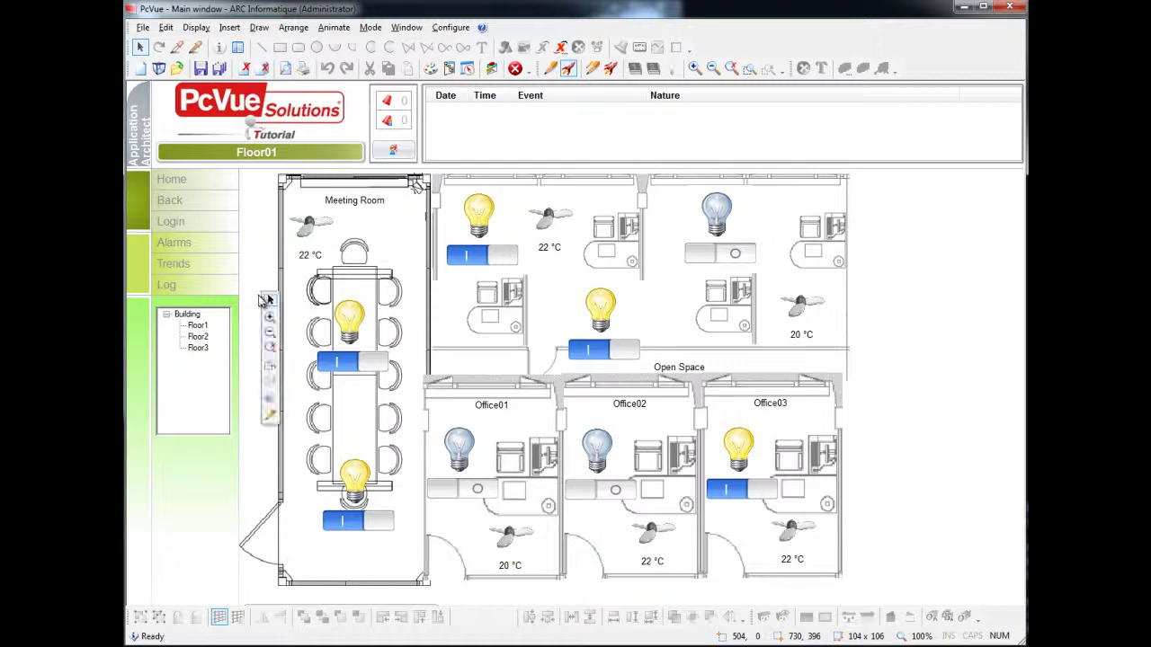
# Step: In edit mode, open the Graphic explorer, expand Meeting_Room01.Light01 and select its Shape1
pyautogui.click(272, 421)
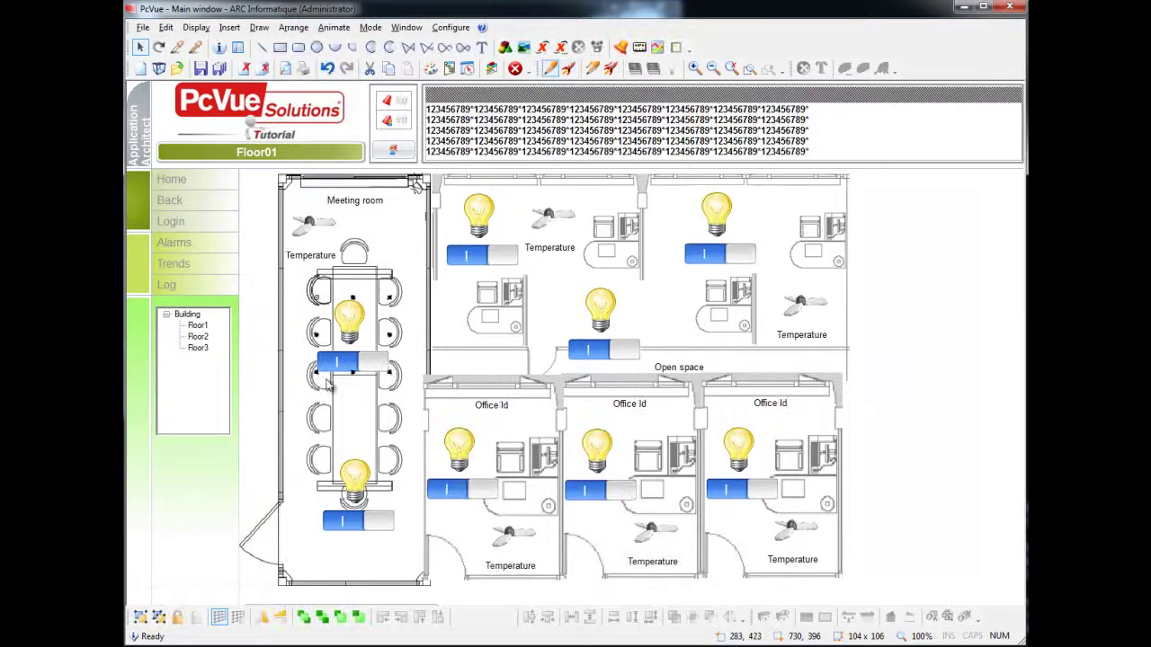
pyautogui.click(196, 27)
pyautogui.click(205, 59)
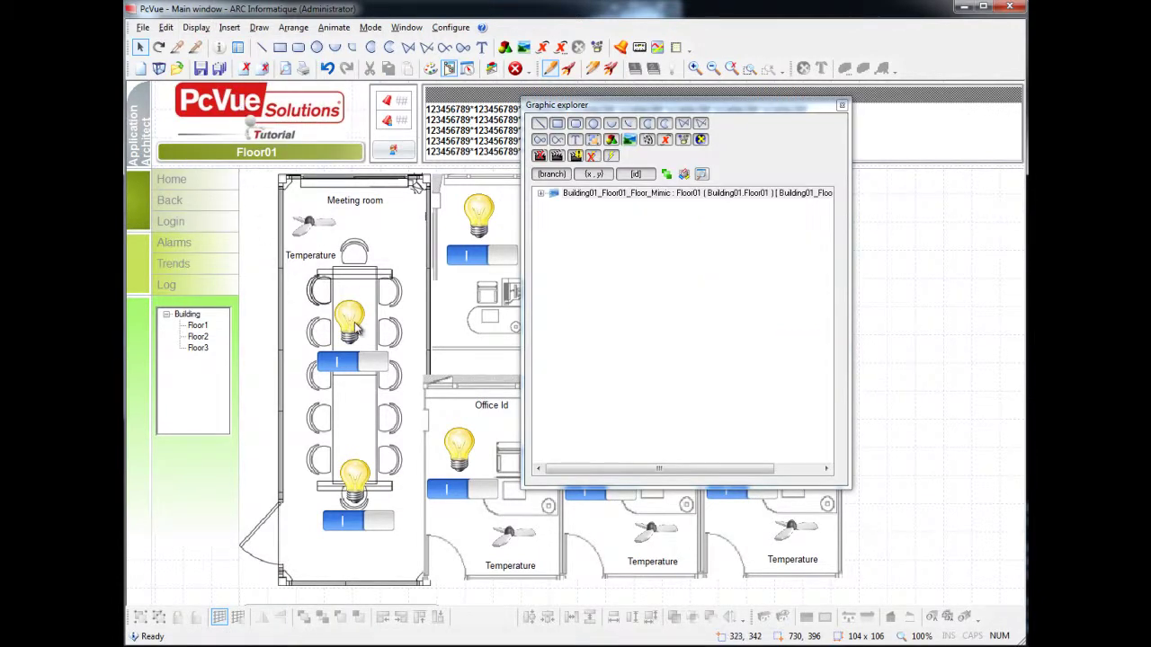
pyautogui.moveTo(581, 473); pyautogui.dragTo(560, 472)
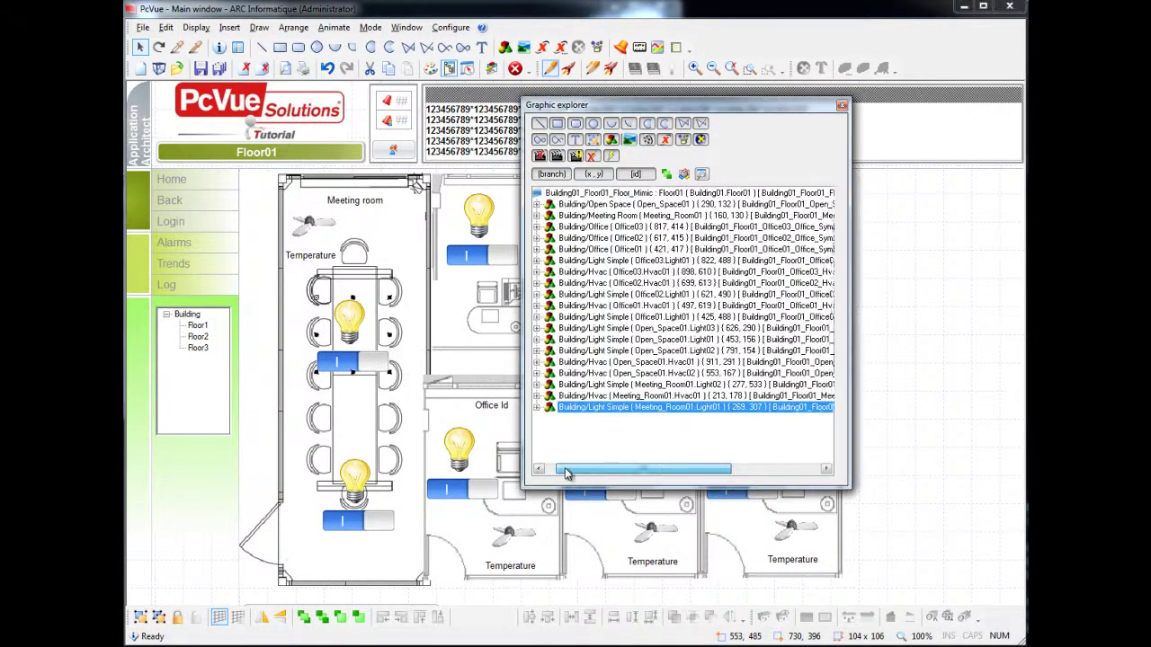
pyautogui.click(555, 407)
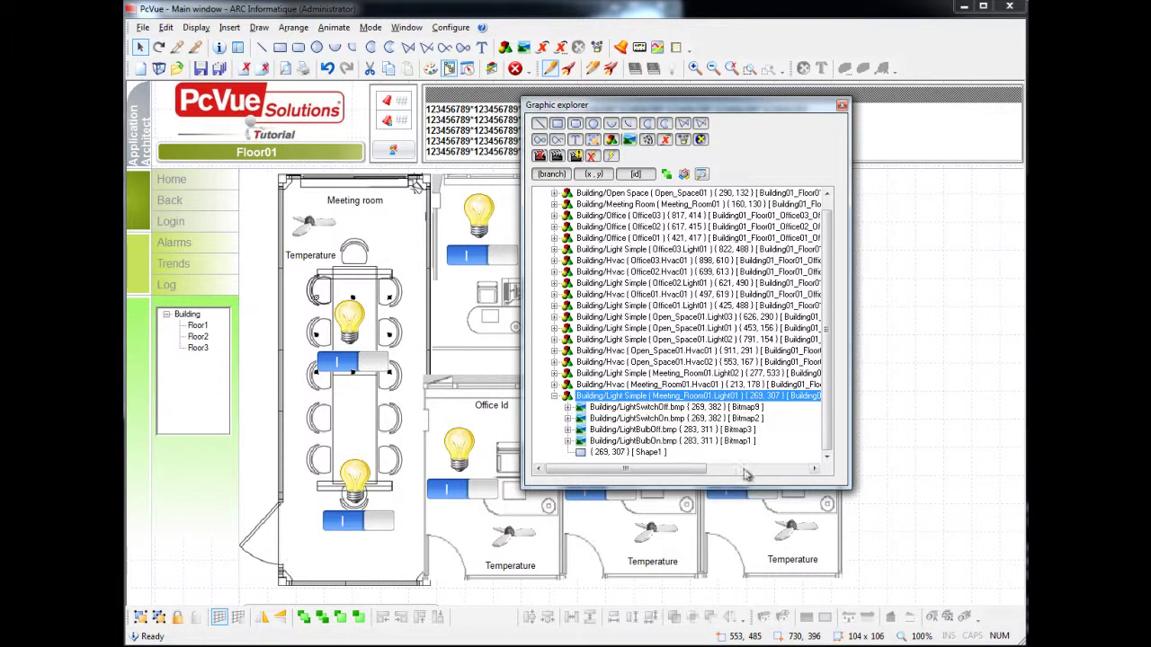
pyautogui.moveTo(755, 489); pyautogui.dragTo(755, 505)
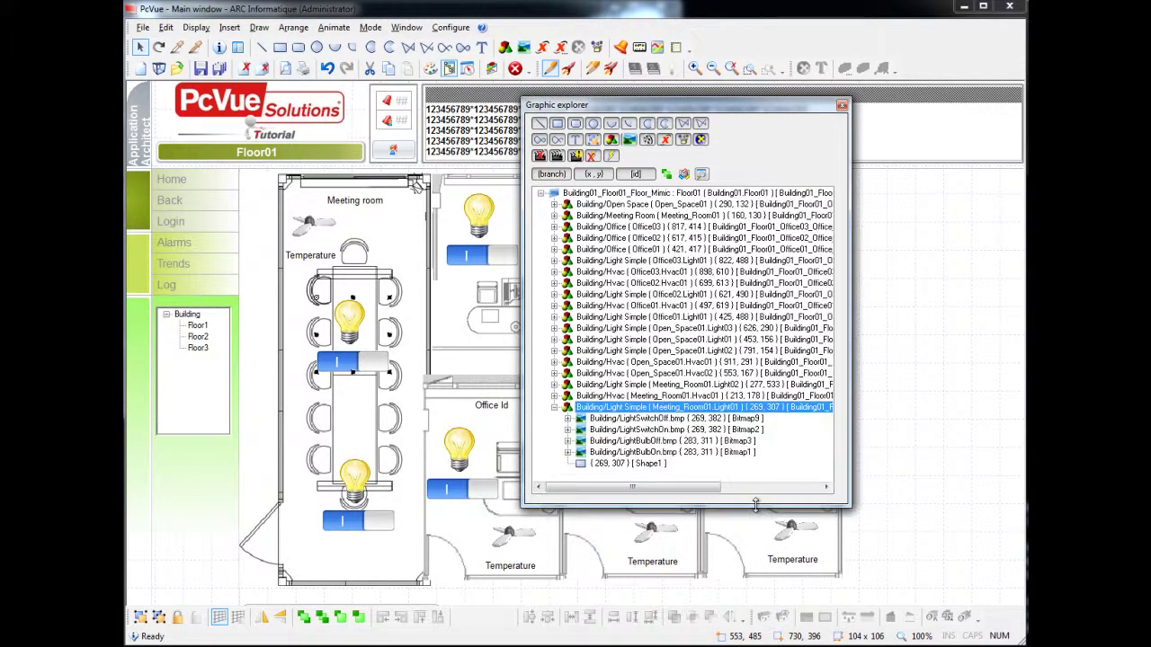
pyautogui.click(600, 465)
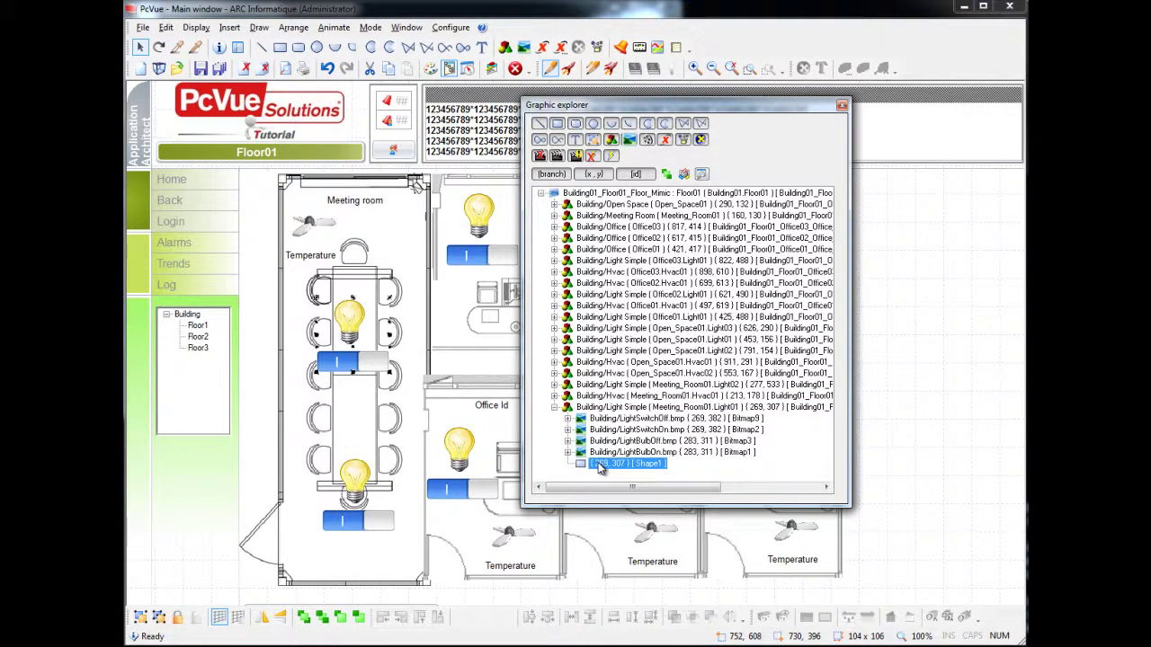
# Step: Add an Open link on Shape1 targeting the Building library's Light Details mimic
pyautogui.rightClick(600, 464)
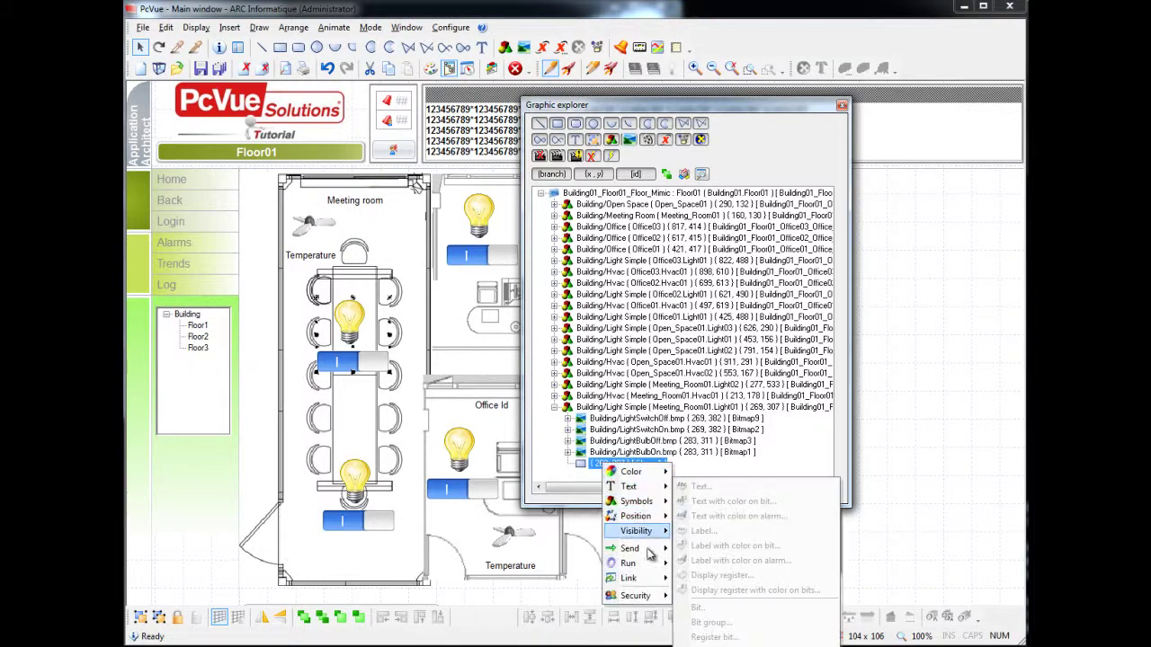
pyautogui.moveTo(652, 577)
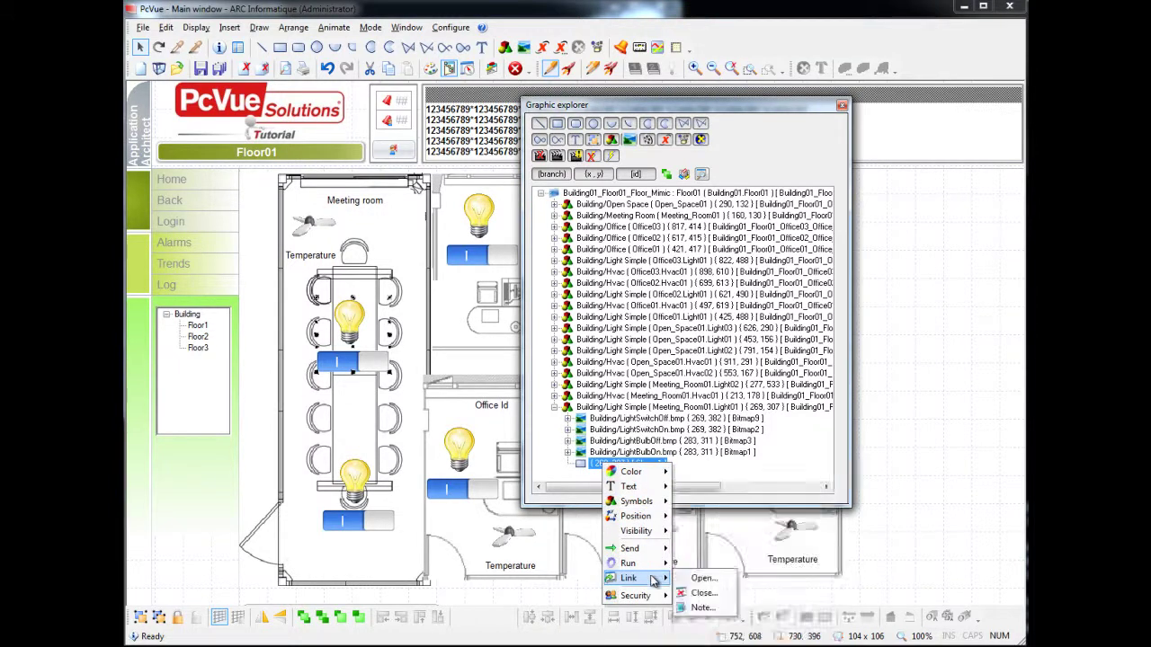
pyautogui.click(713, 581)
pyautogui.click(794, 245)
pyautogui.click(655, 213)
pyautogui.click(645, 245)
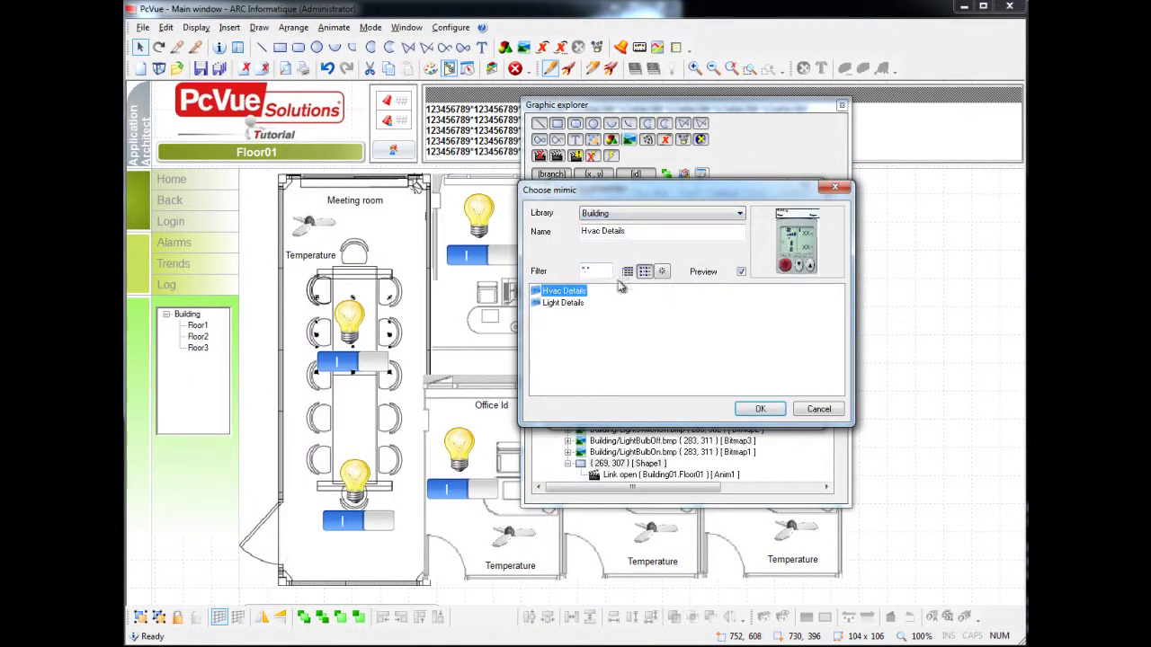
pyautogui.click(575, 306)
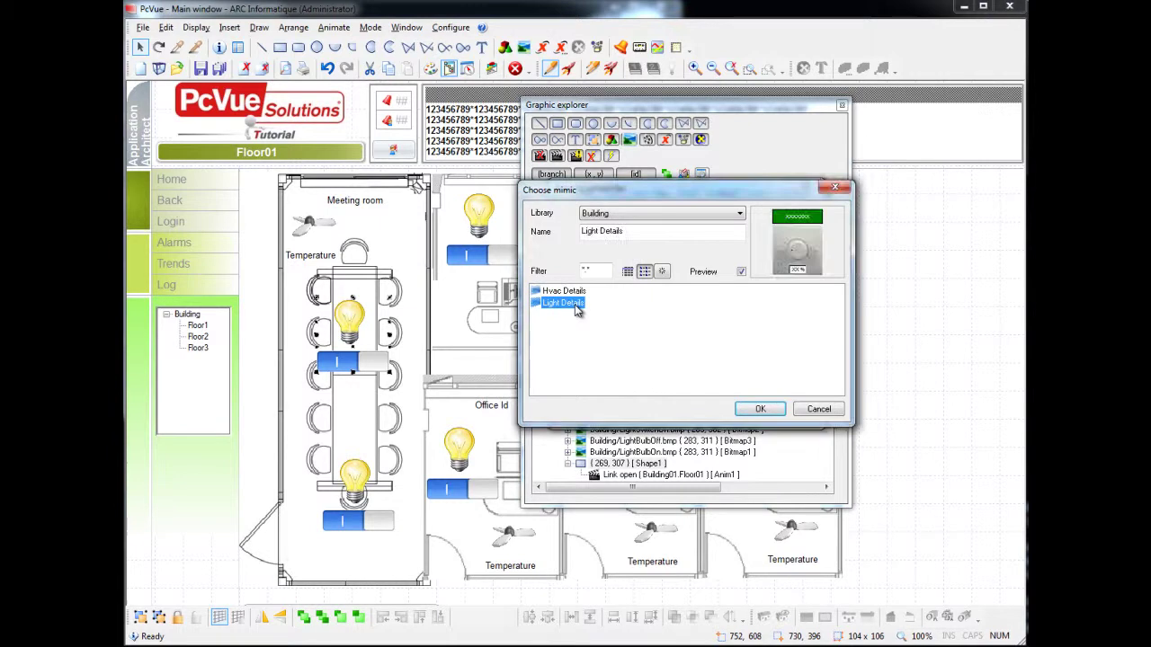
pyautogui.click(759, 408)
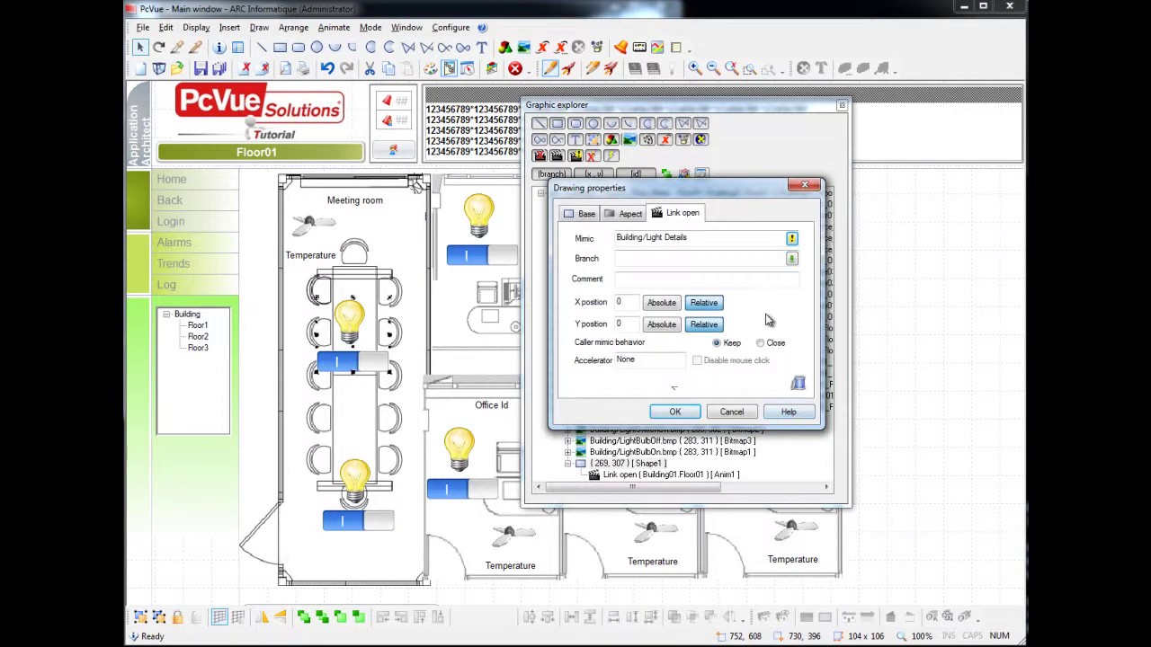
# Step: Set the link branch to '*', apply it, and confirm saving the Building/Light Simple symbol
pyautogui.click(736, 259)
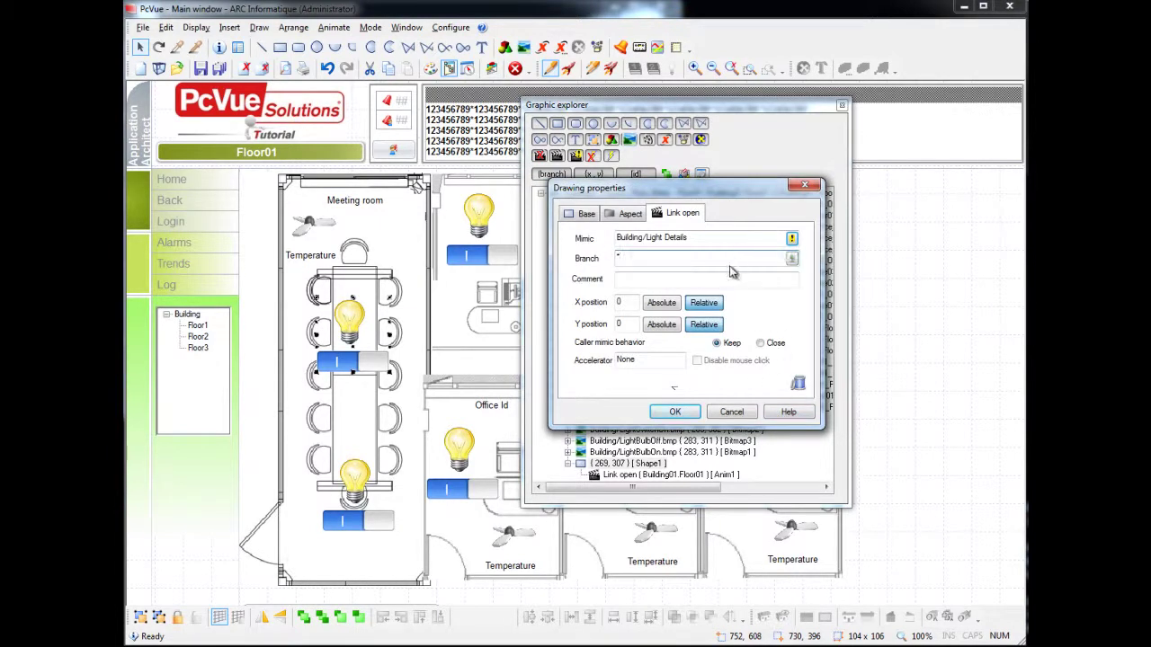
pyautogui.press('Return')
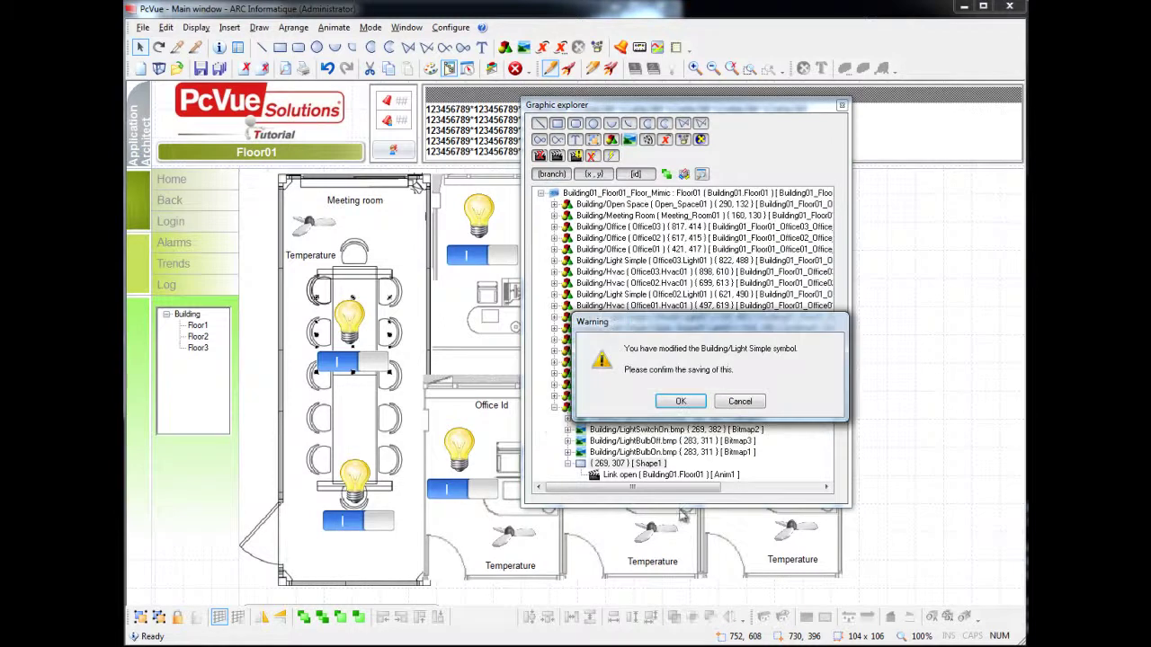
pyautogui.click(681, 402)
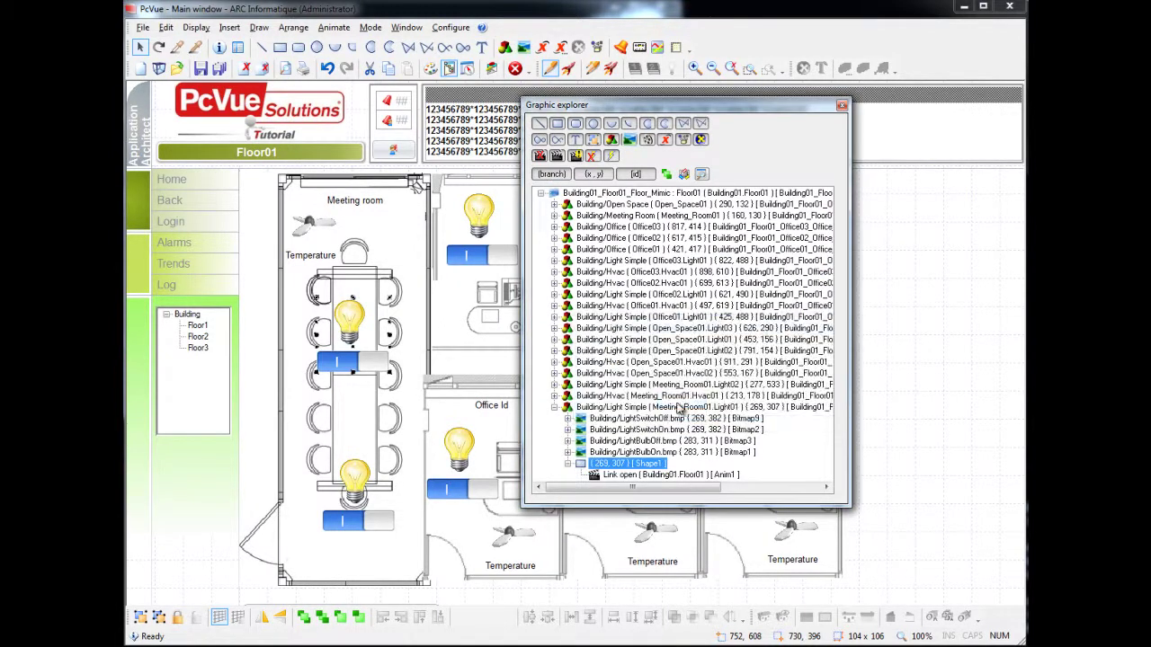
pyautogui.rightClick(362, 102)
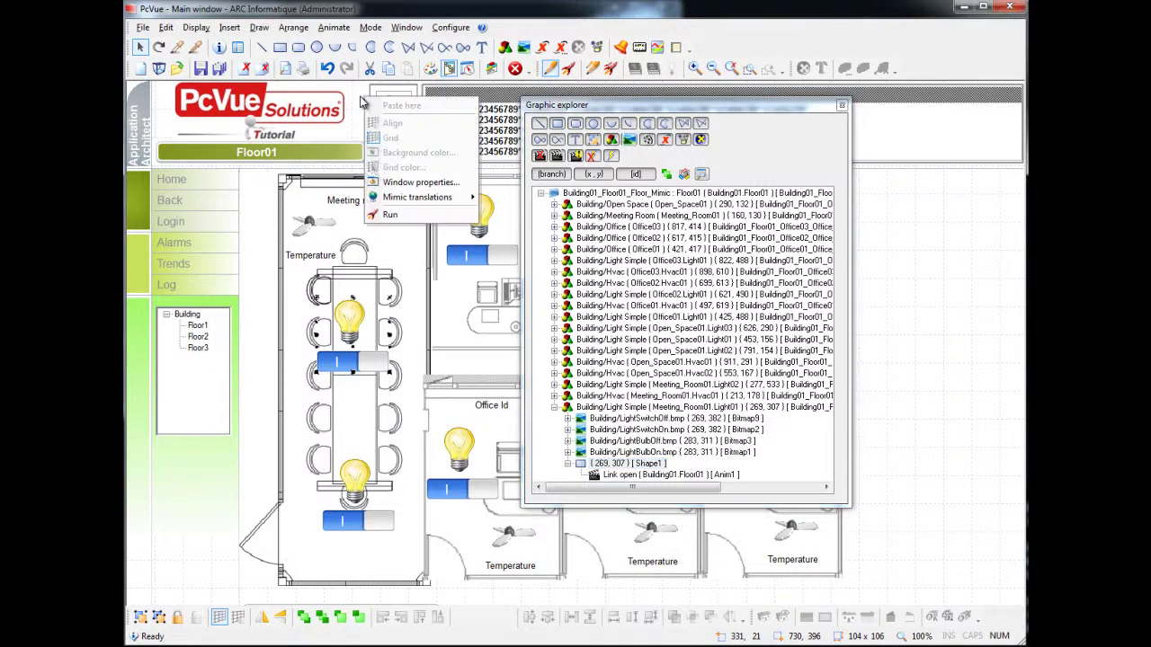
pyautogui.click(391, 217)
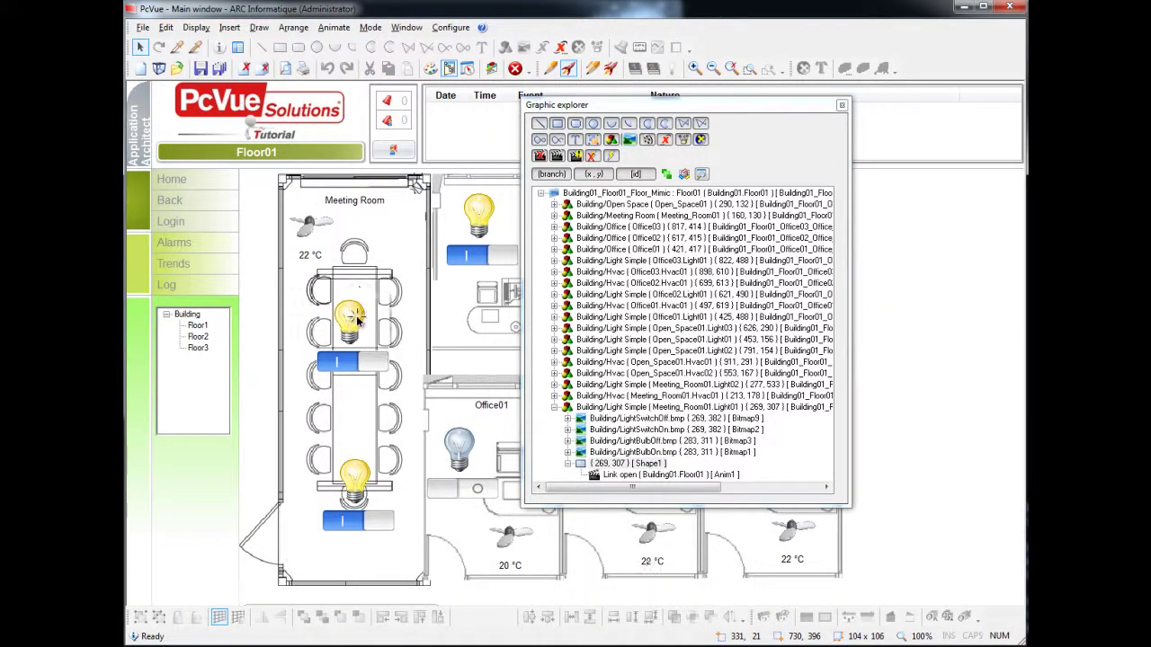
pyautogui.click(351, 317)
pyautogui.click(478, 220)
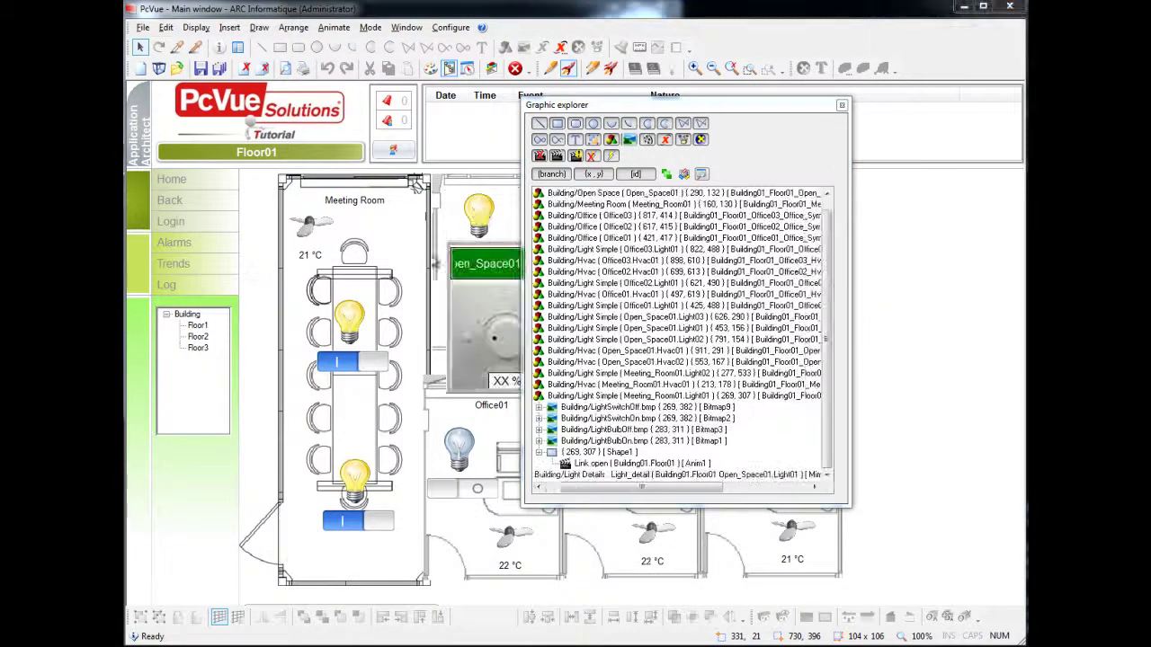
pyautogui.click(358, 313)
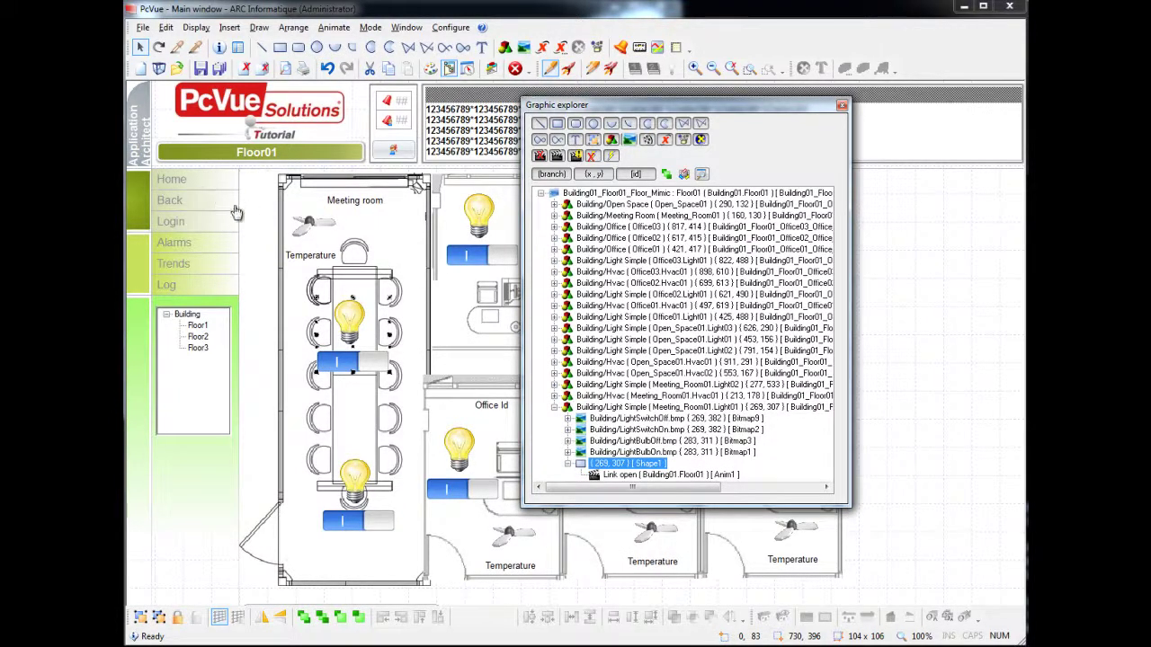
# Step: Add a Color > Alarm animation to Shape1 and begin entering WorkingTime_High as its alarm
pyautogui.rightClick(608, 471)
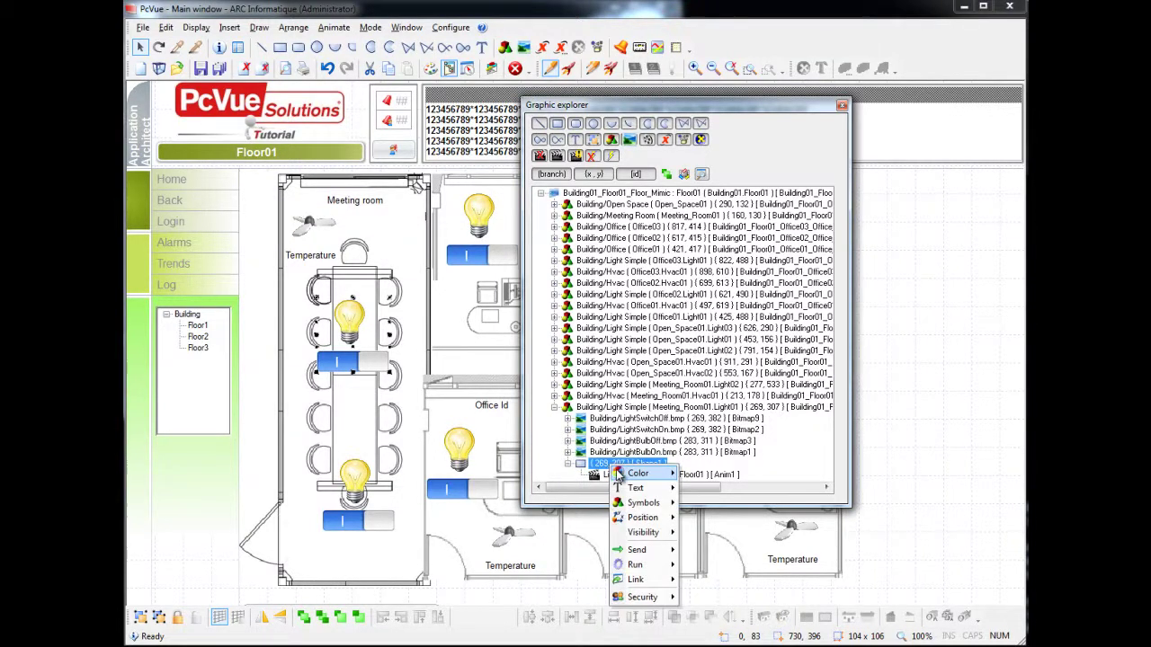
pyautogui.moveTo(634, 474)
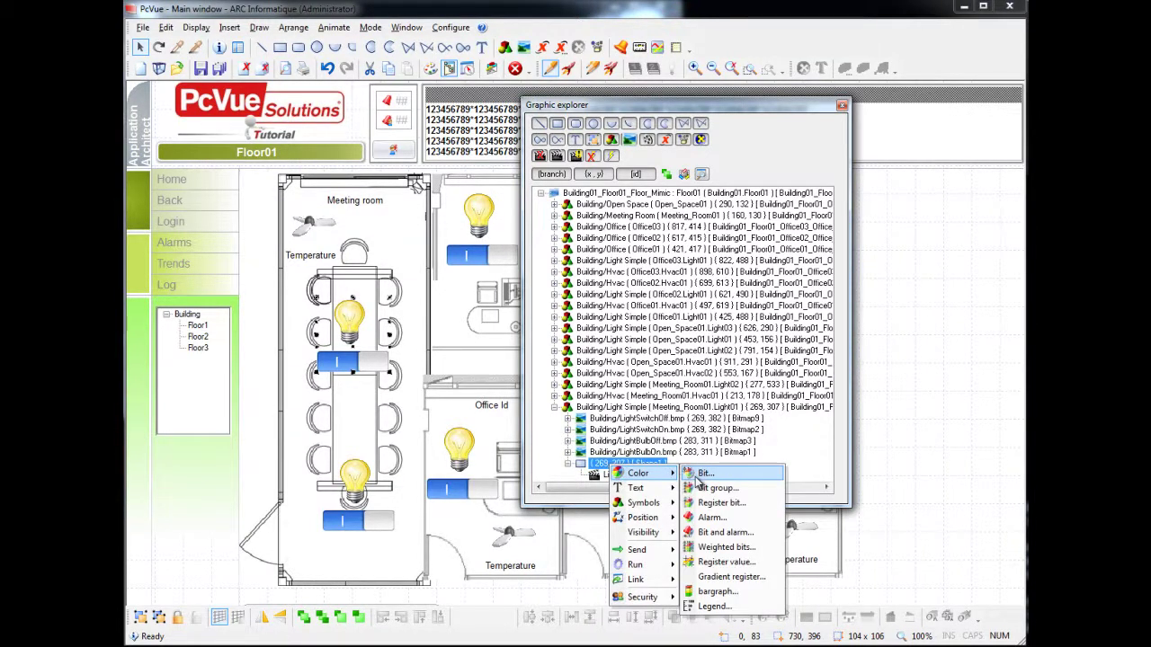
pyautogui.click(712, 517)
pyautogui.write('WorkingTime_High')
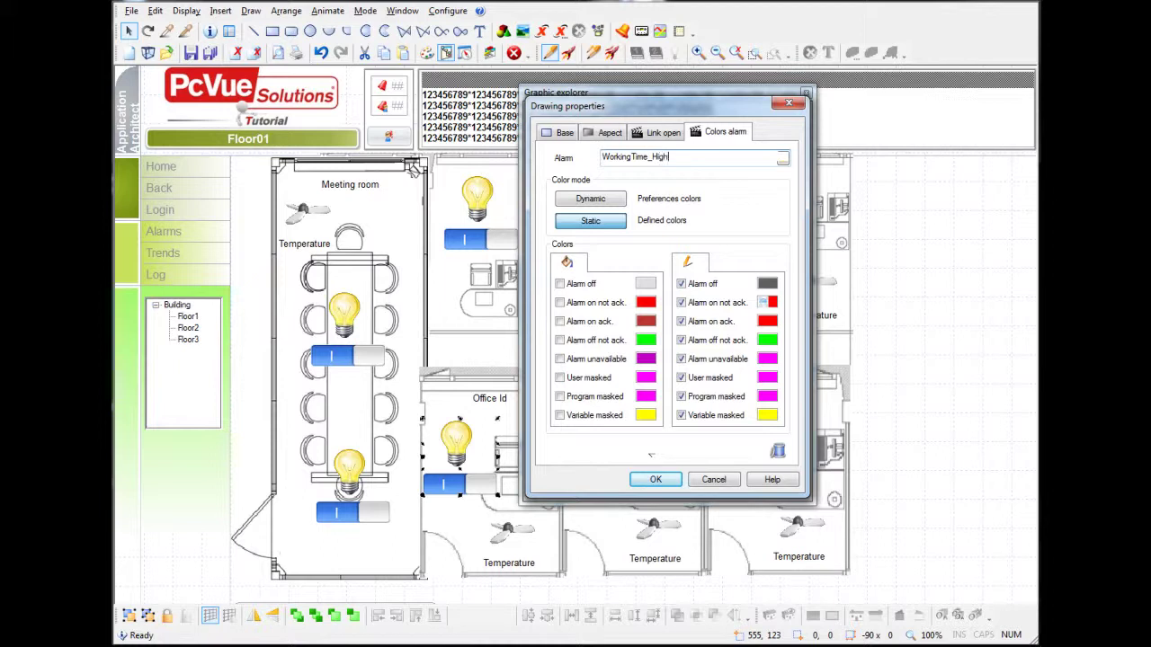
# Step: Apply the alarm colours, dismiss the variable warning, and confirm saving Building/Light Simple
pyautogui.click(659, 478)
pyautogui.click(683, 394)
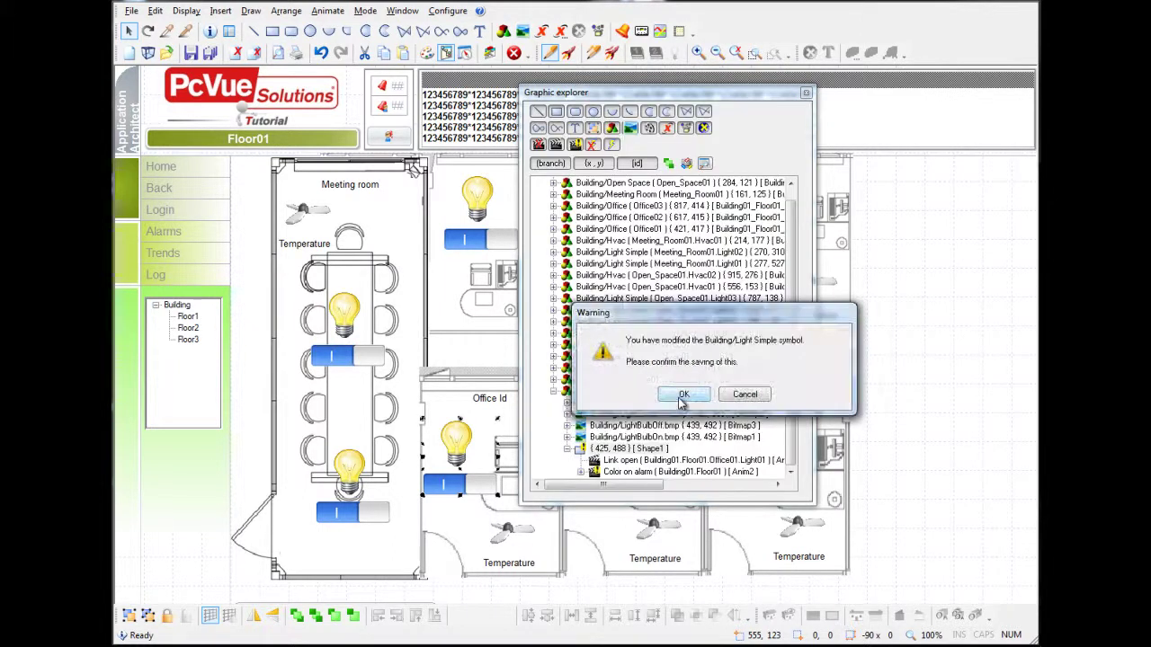
pyautogui.click(683, 395)
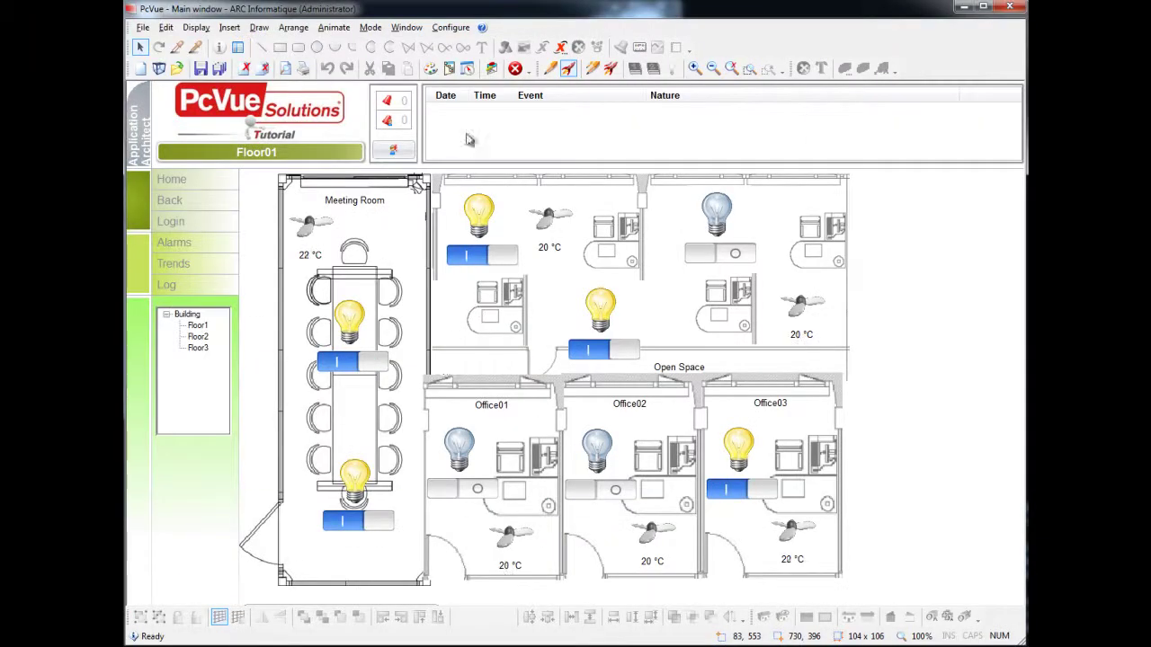
# Step: Launch the Application Architect, look over Instances and Parameters, then return to Templates
pyautogui.click(450, 27)
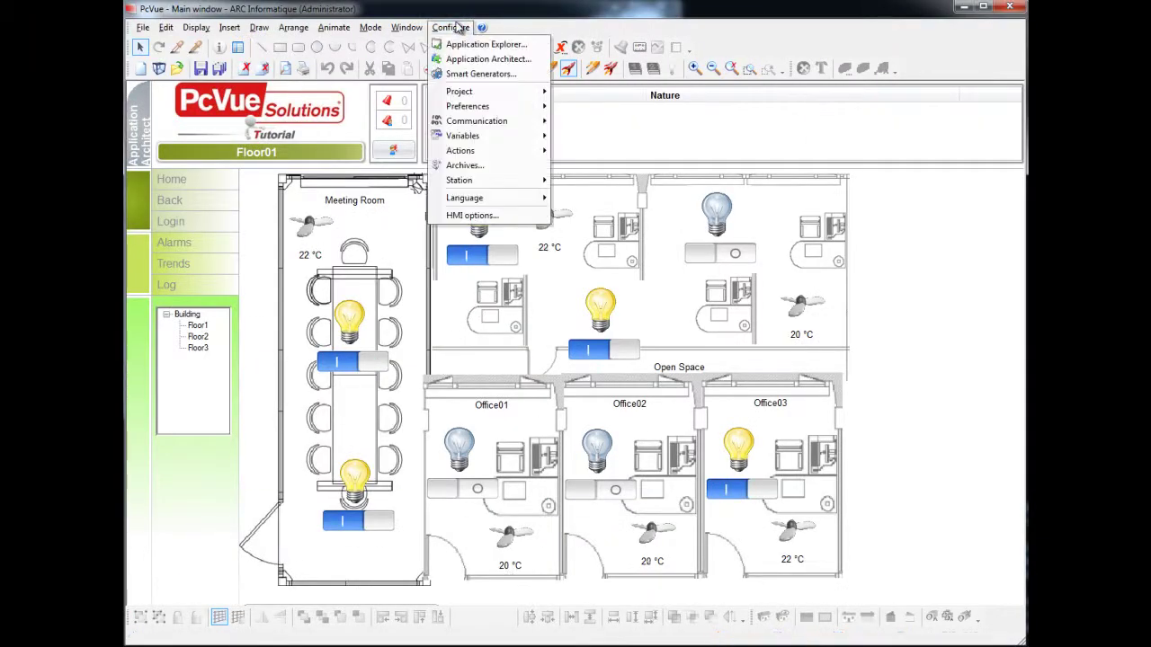
pyautogui.click(486, 57)
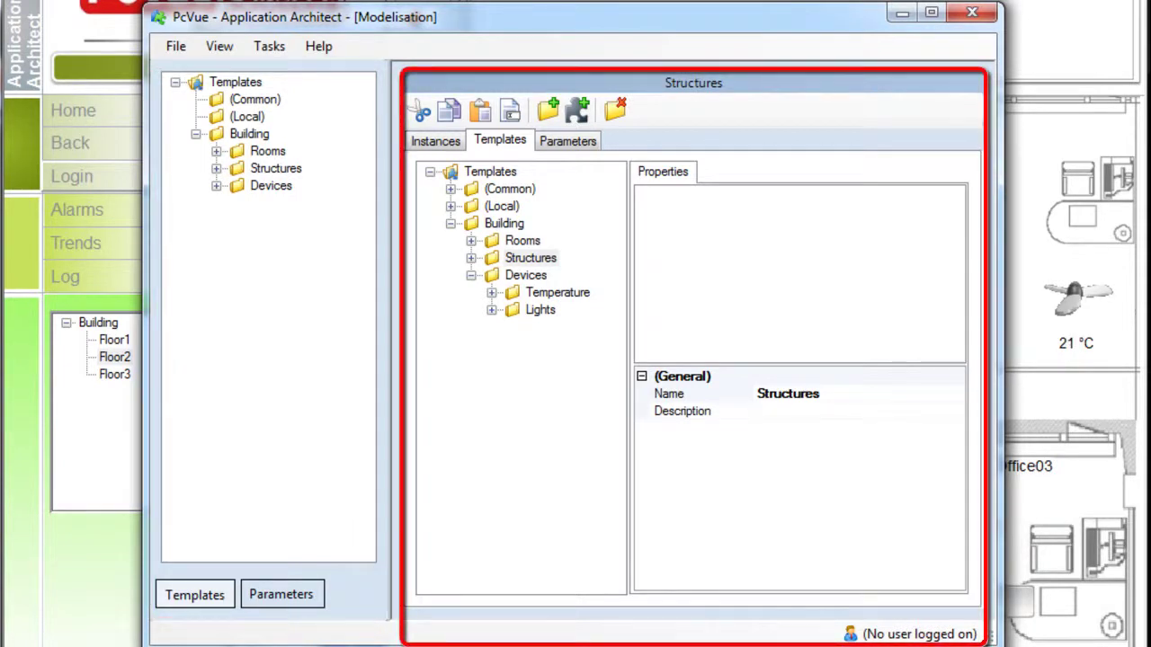
pyautogui.click(433, 145)
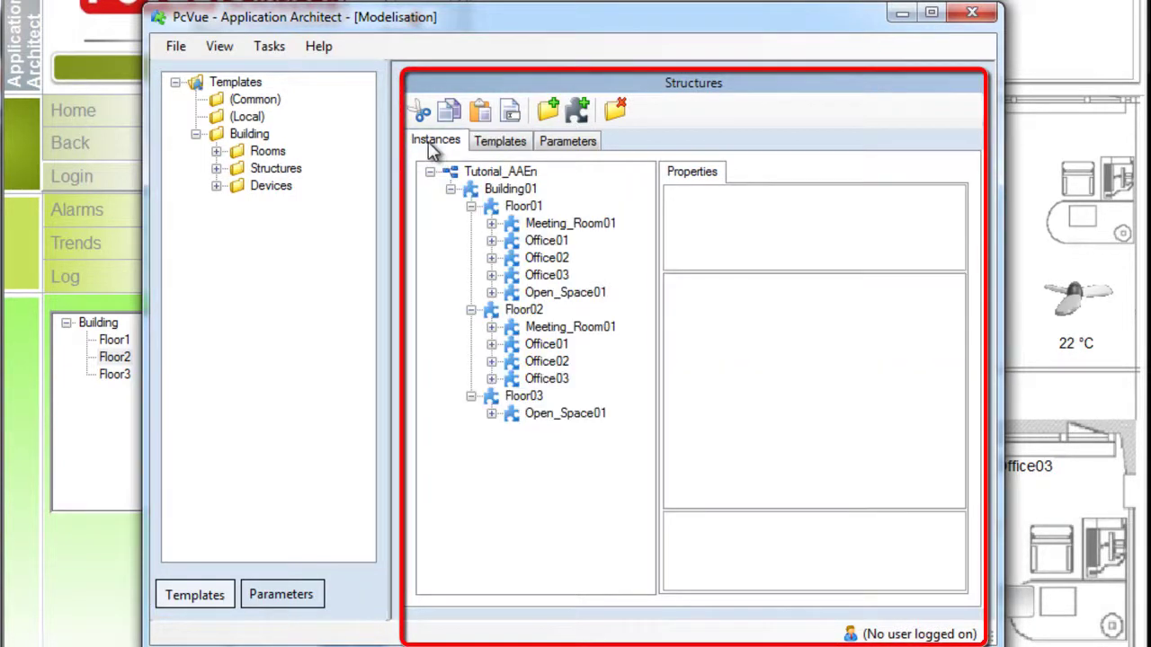
pyautogui.click(569, 146)
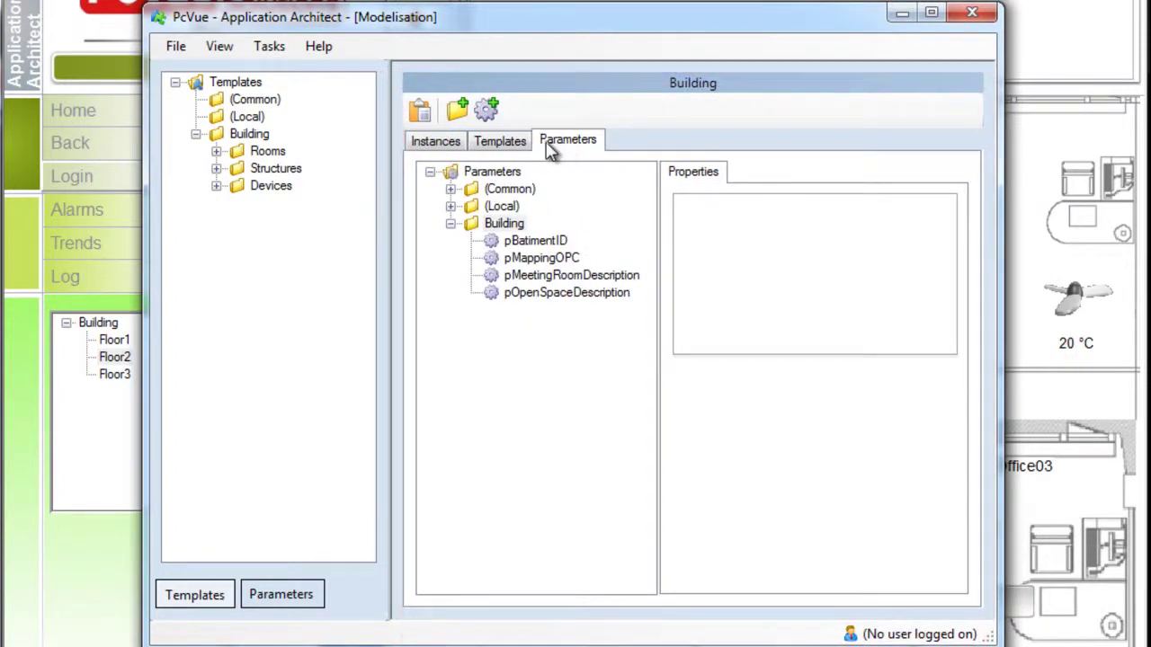
pyautogui.click(508, 146)
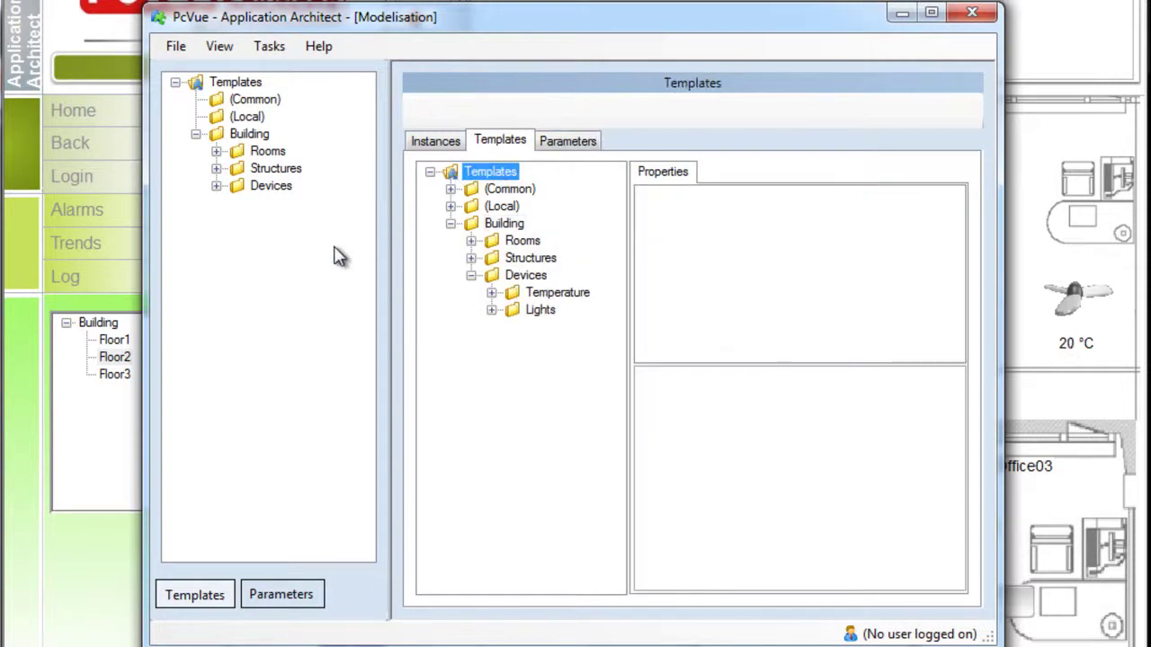
# Step: Under Building > Devices, inspect the Light_Simple template, then the Temperature folder's Hvac template
pyautogui.click(499, 227)
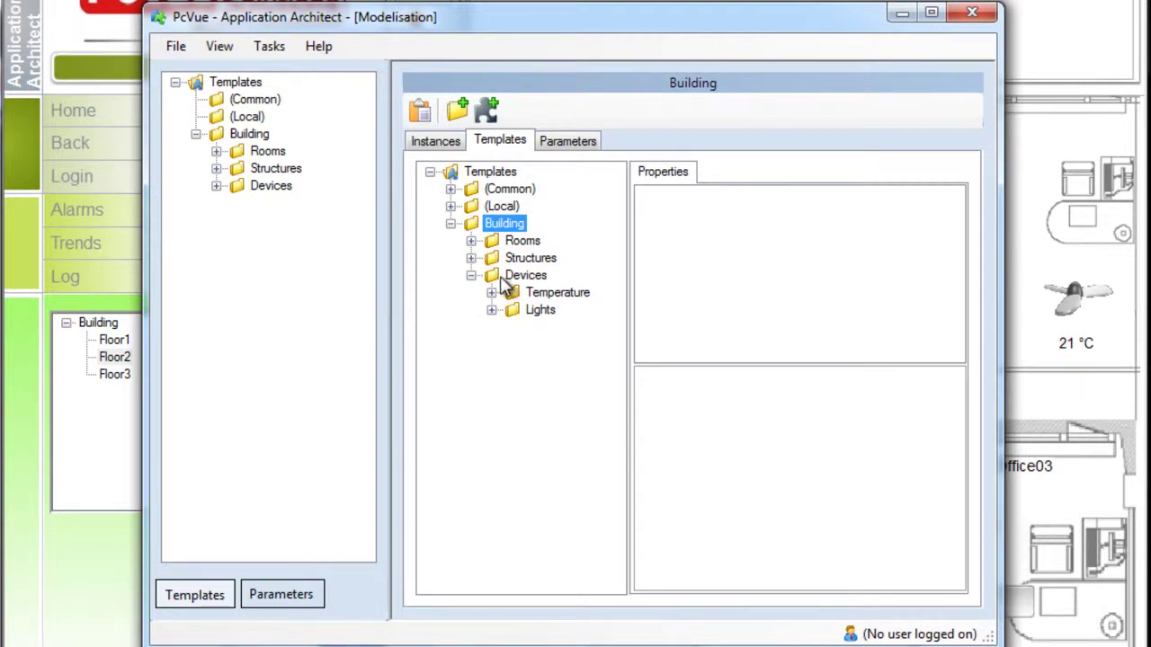
pyautogui.doubleClick(540, 309)
pyautogui.click(542, 329)
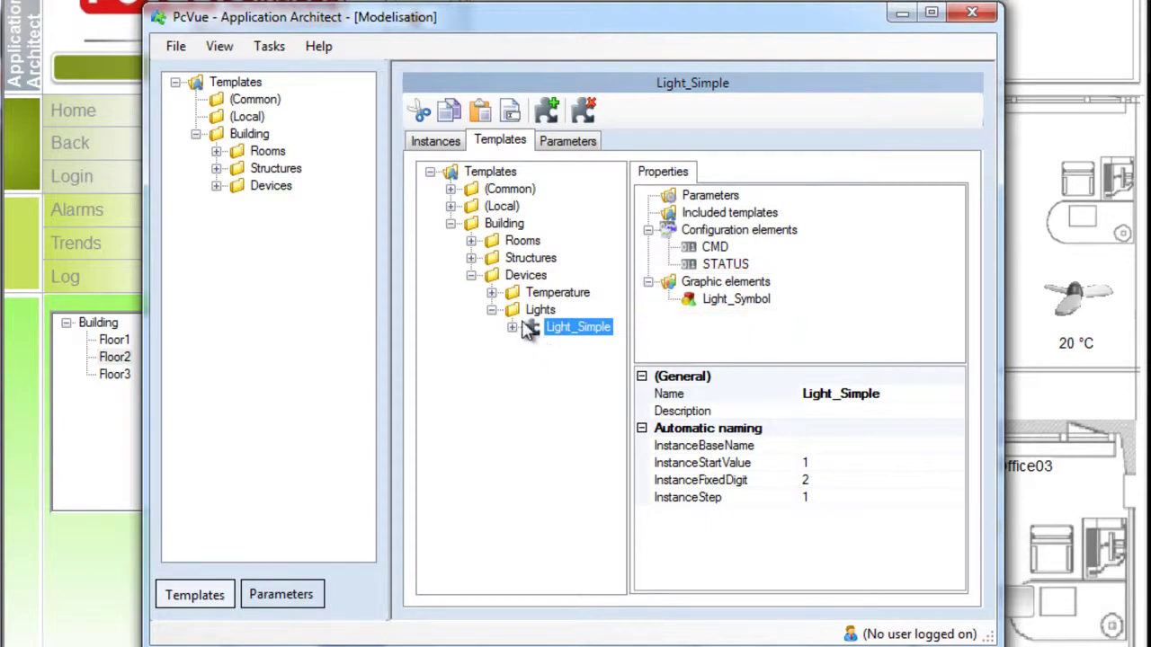
pyautogui.click(492, 292)
pyautogui.click(534, 310)
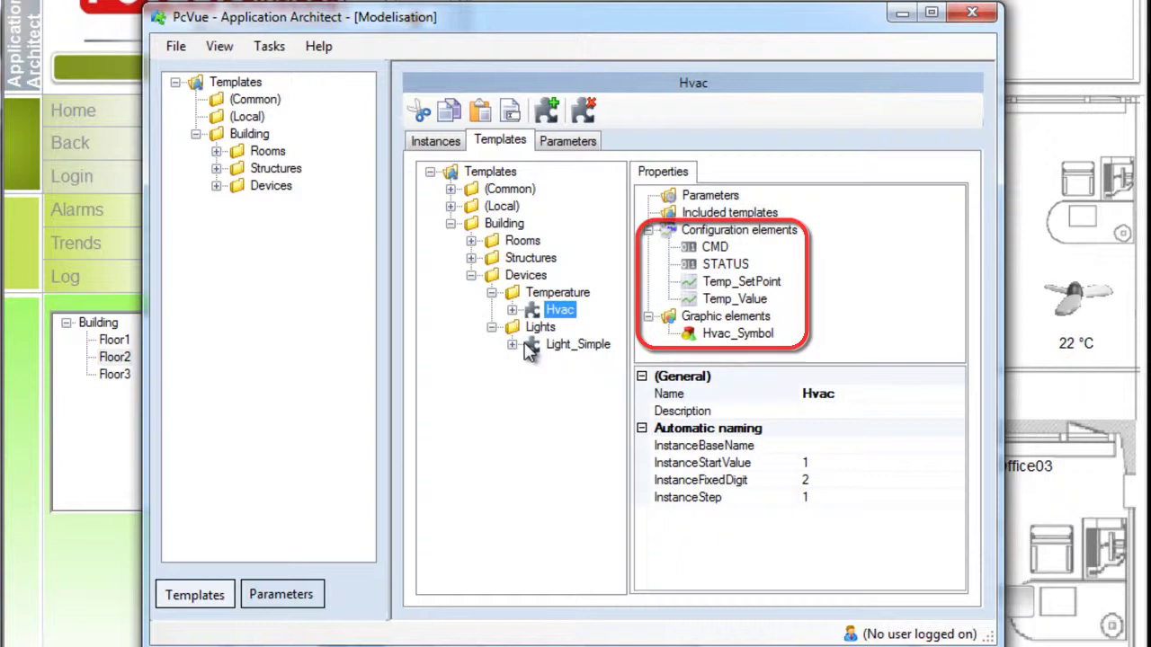
# Step: Expand Rooms and review the Meeting_Room, Office and Open_Space templates' included devices
pyautogui.click(472, 241)
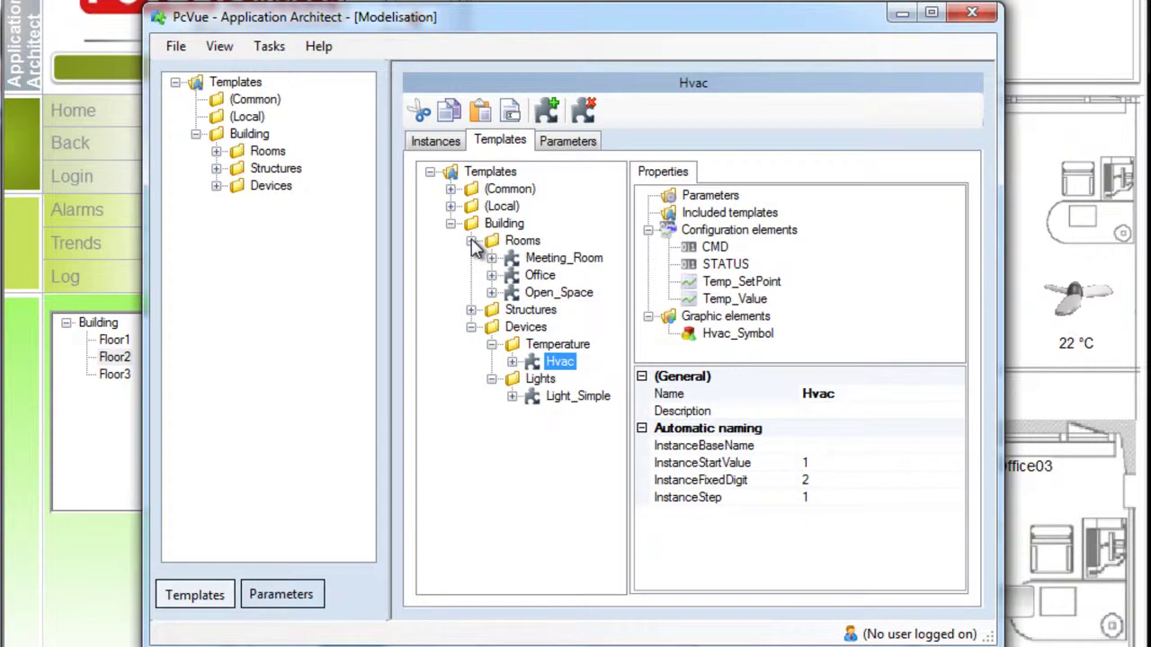
pyautogui.click(546, 264)
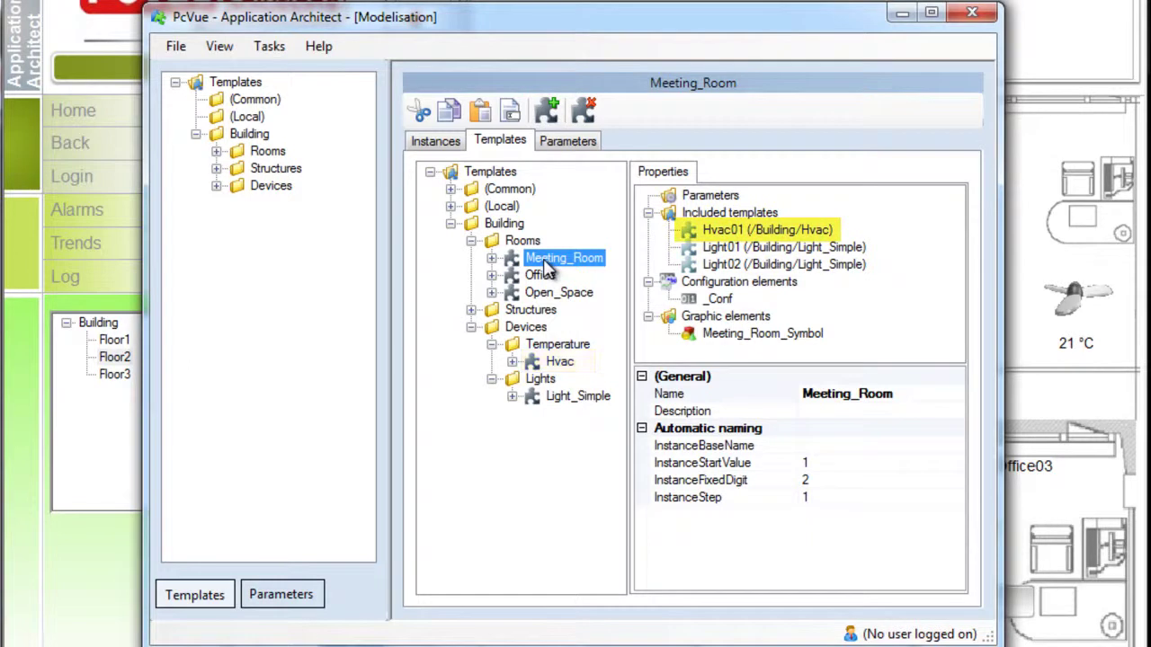
pyautogui.click(537, 276)
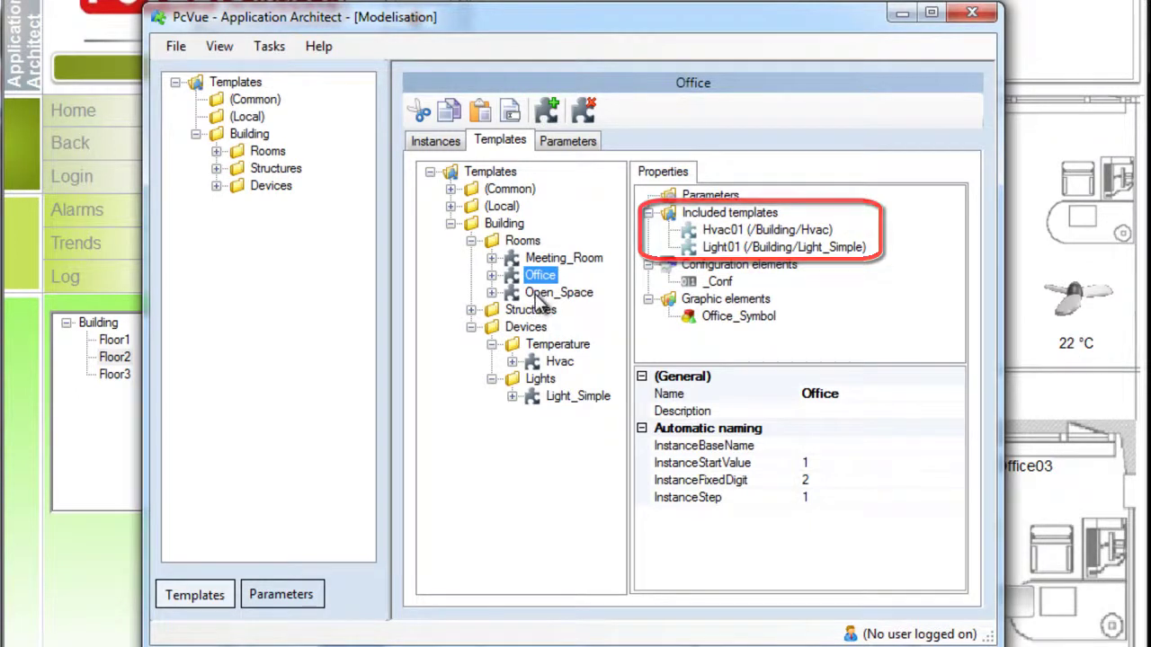
pyautogui.click(540, 295)
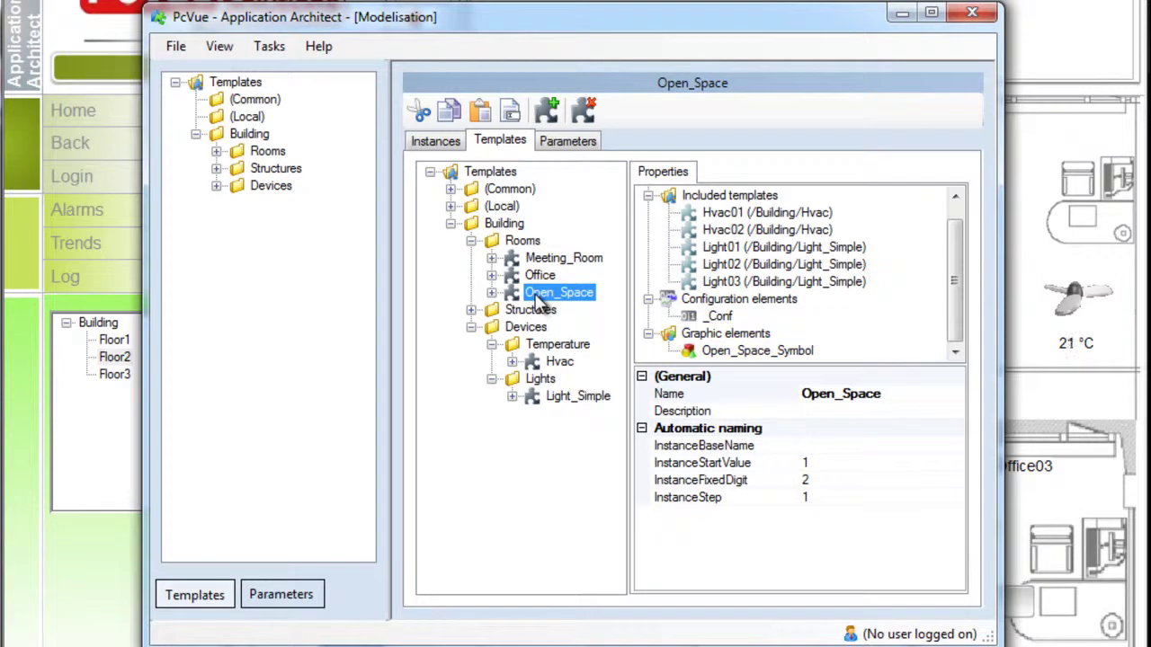
# Step: Expand Structures and inspect the Building structure template, then the Floor template
pyautogui.click(471, 310)
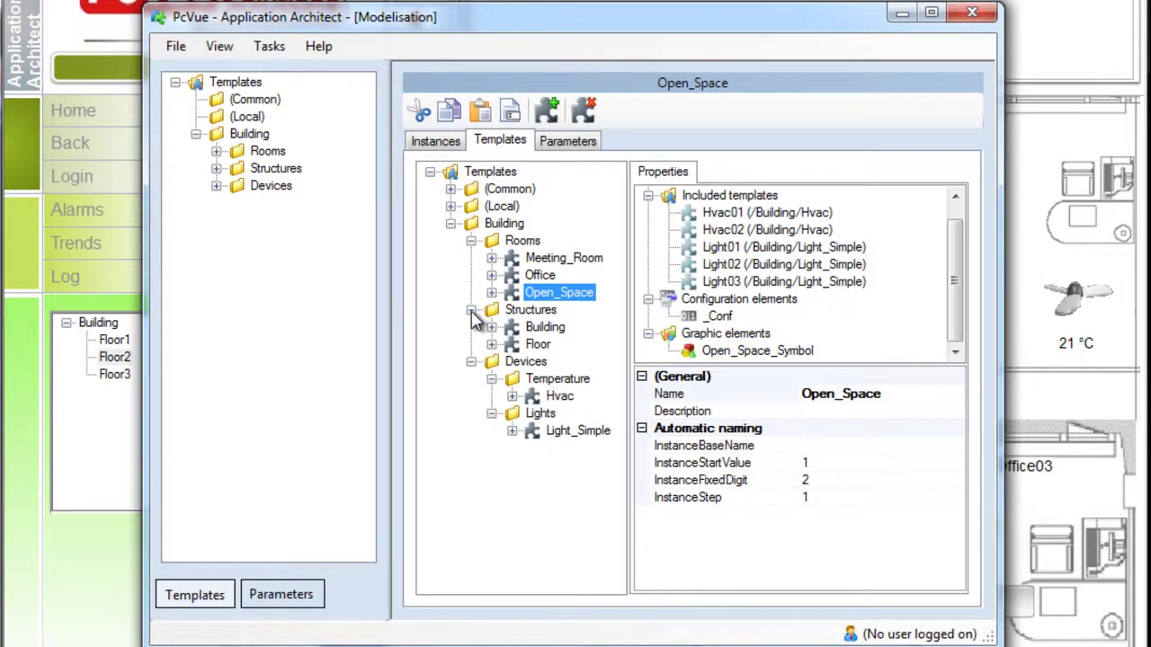
pyautogui.click(502, 327)
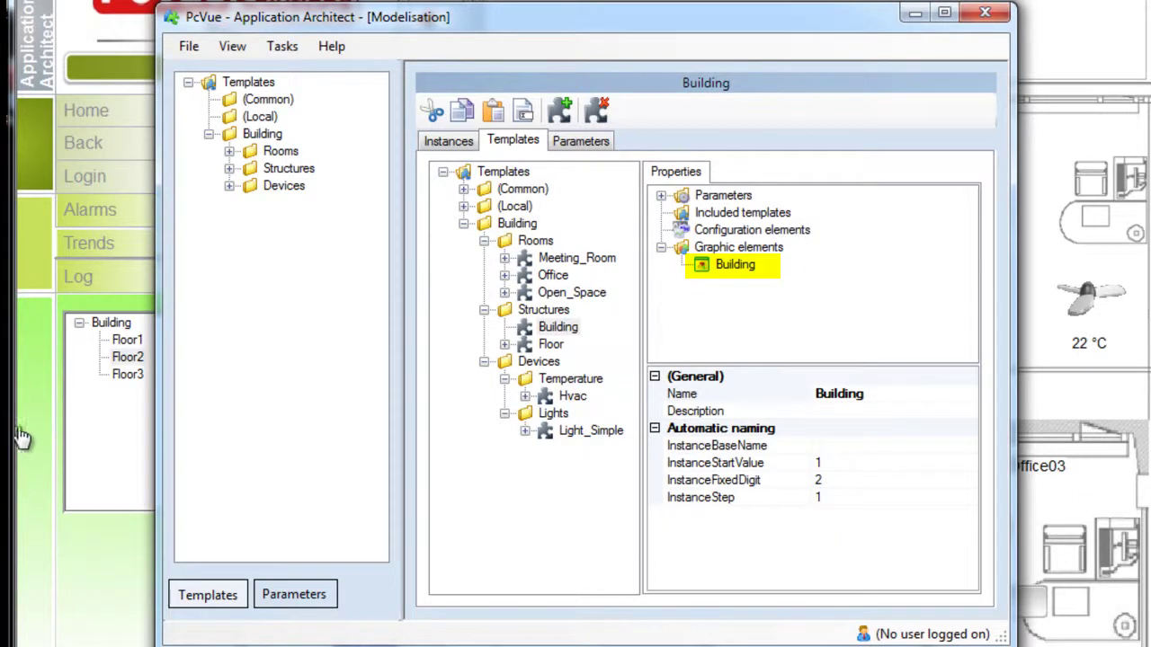
pyautogui.click(550, 346)
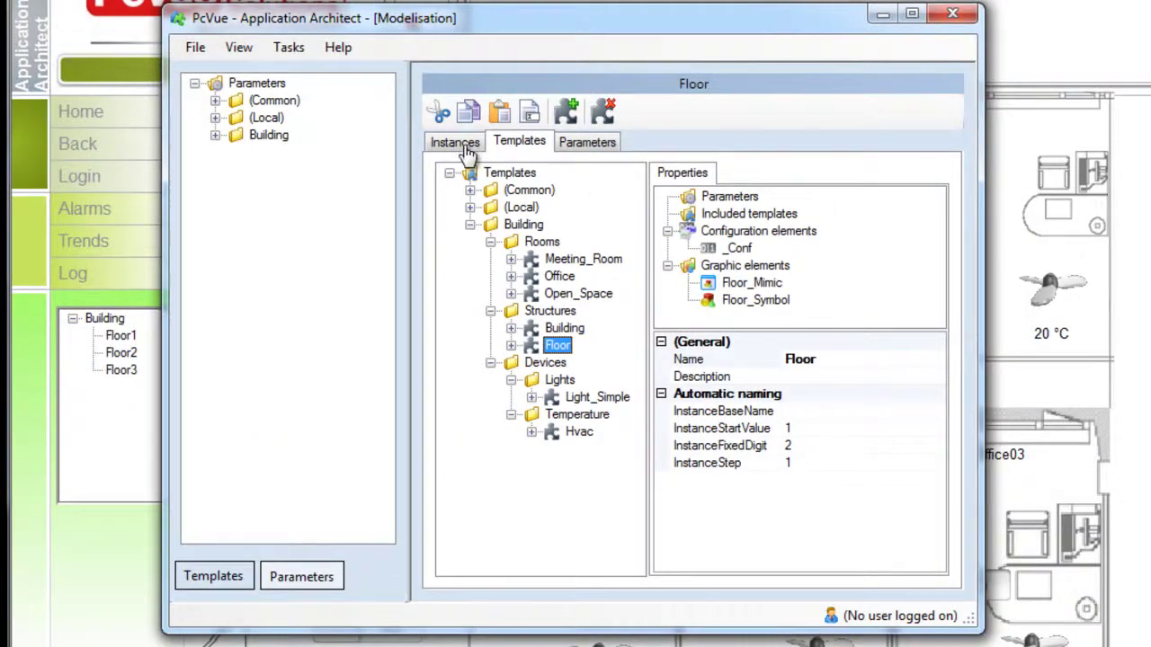
pyautogui.click(462, 146)
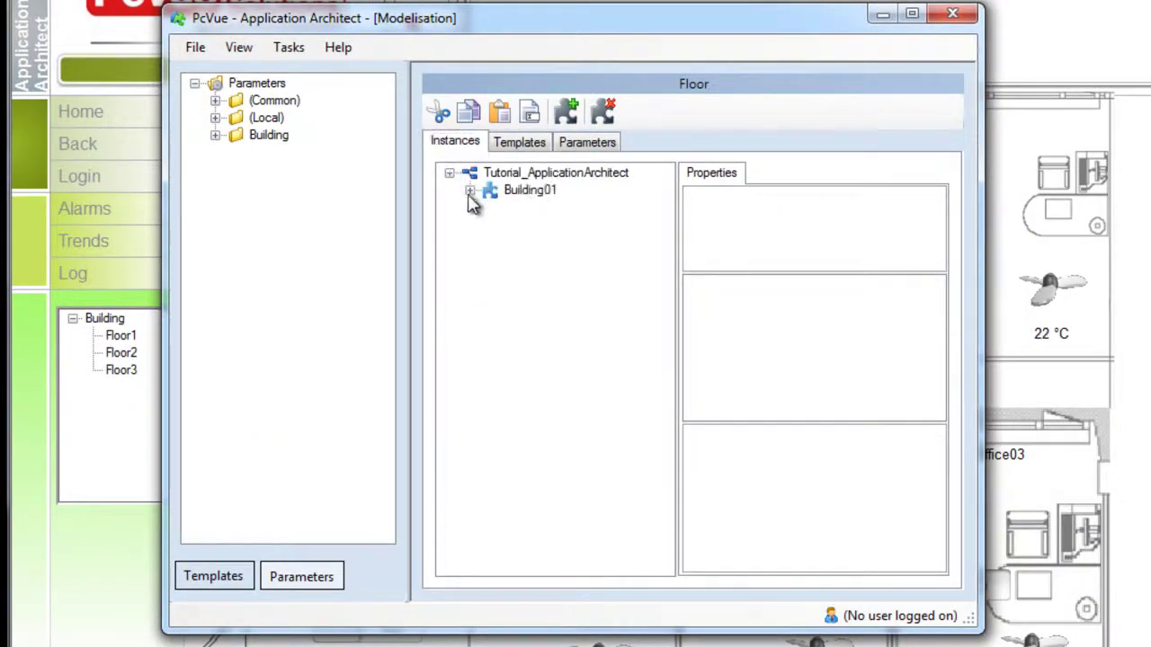
pyautogui.click(470, 189)
pyautogui.click(490, 206)
pyautogui.click(491, 311)
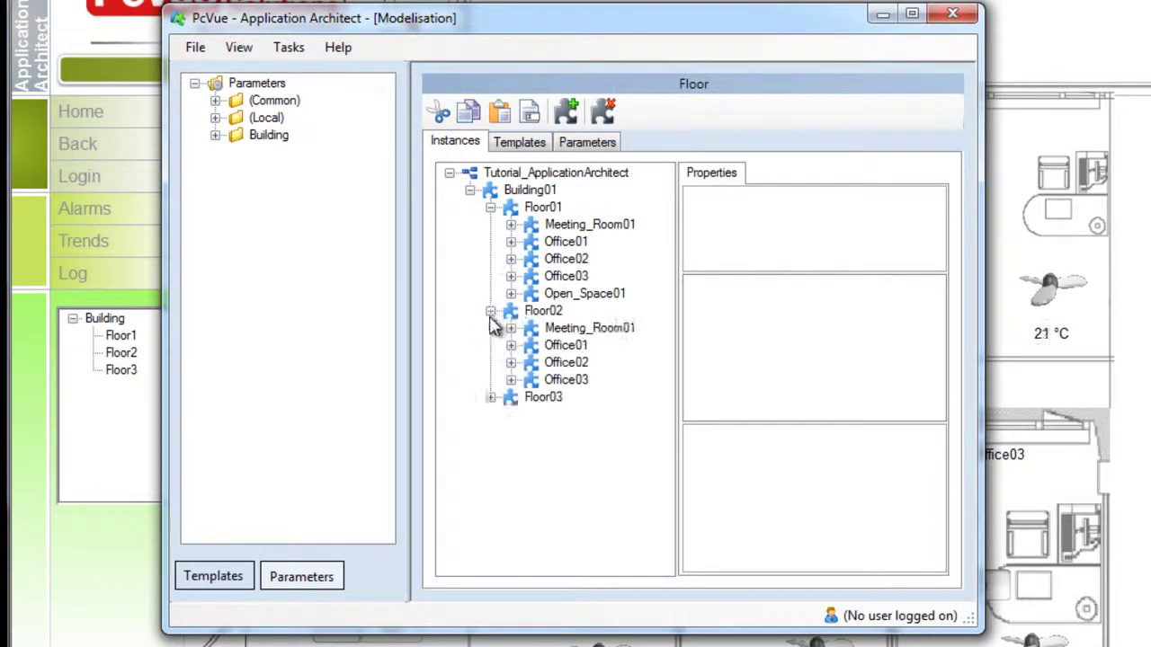
pyautogui.click(490, 397)
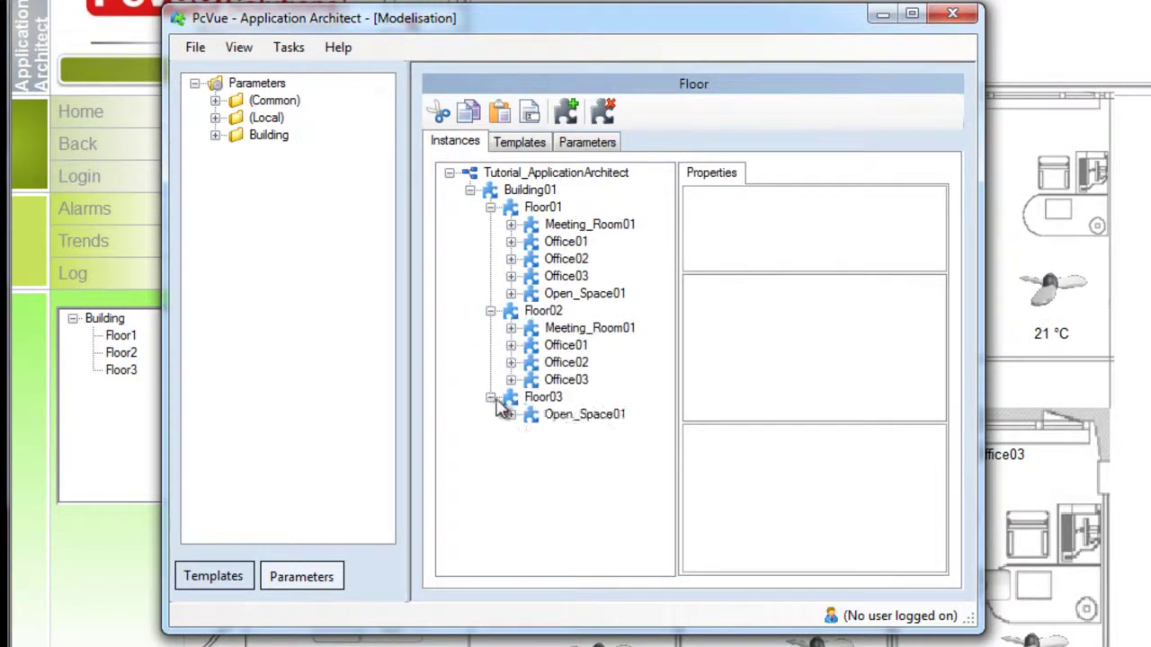
pyautogui.click(580, 227)
pyautogui.click(697, 286)
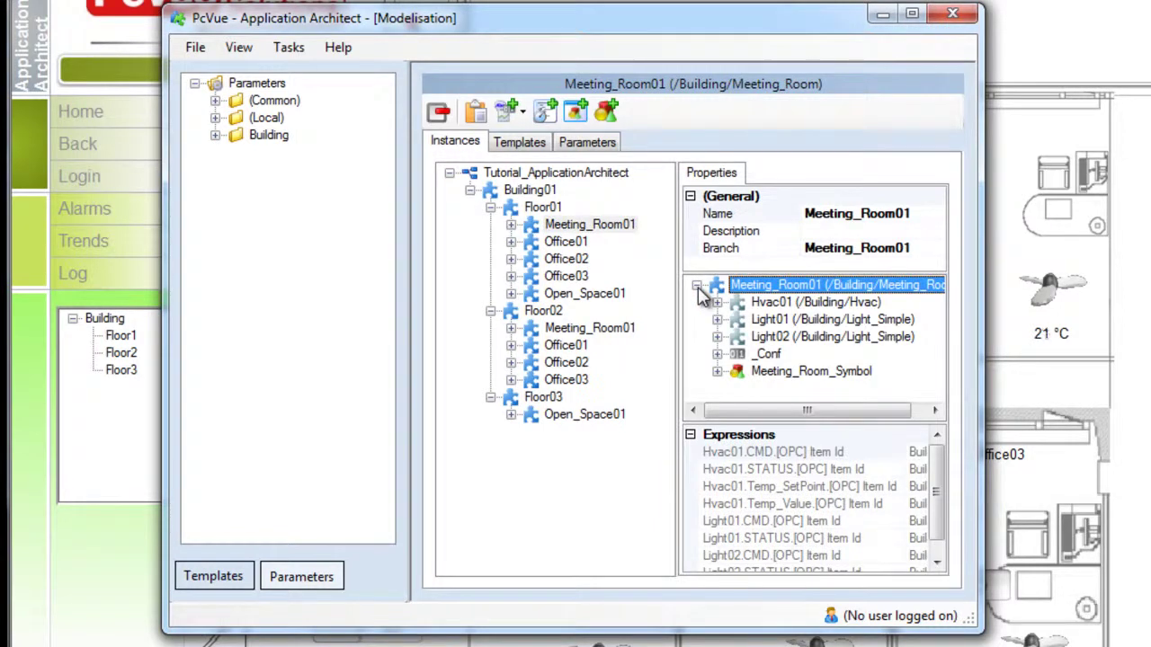
pyautogui.click(522, 144)
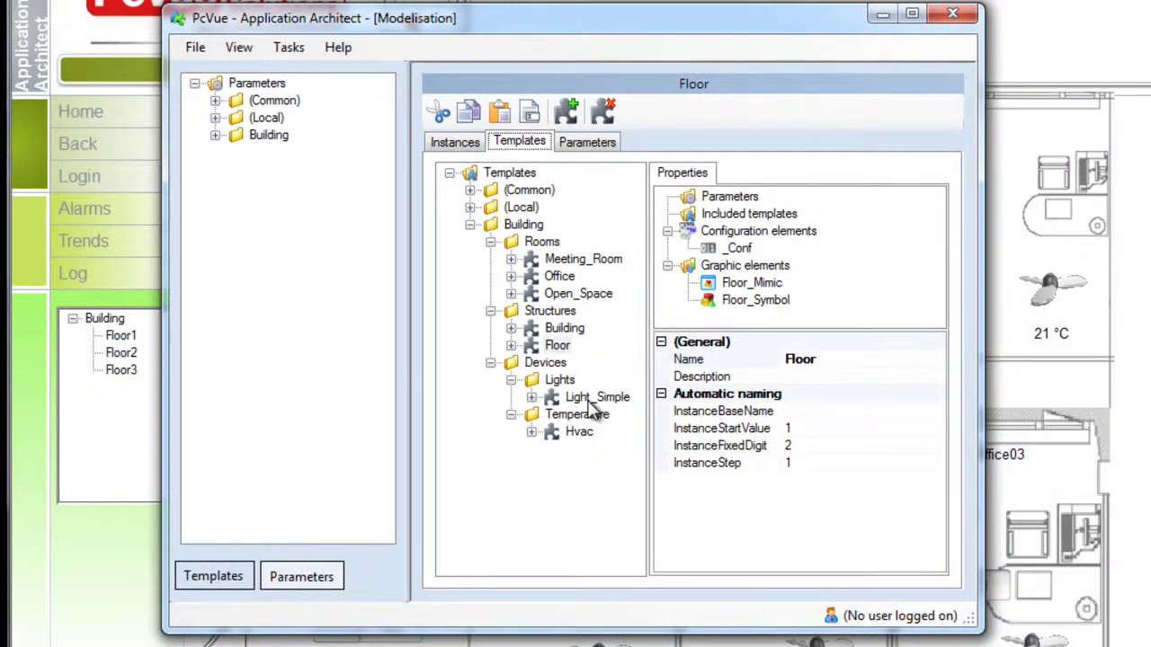
# Step: Add a new register to Light_Simple's configuration elements and name it CONTROL
pyautogui.click(589, 401)
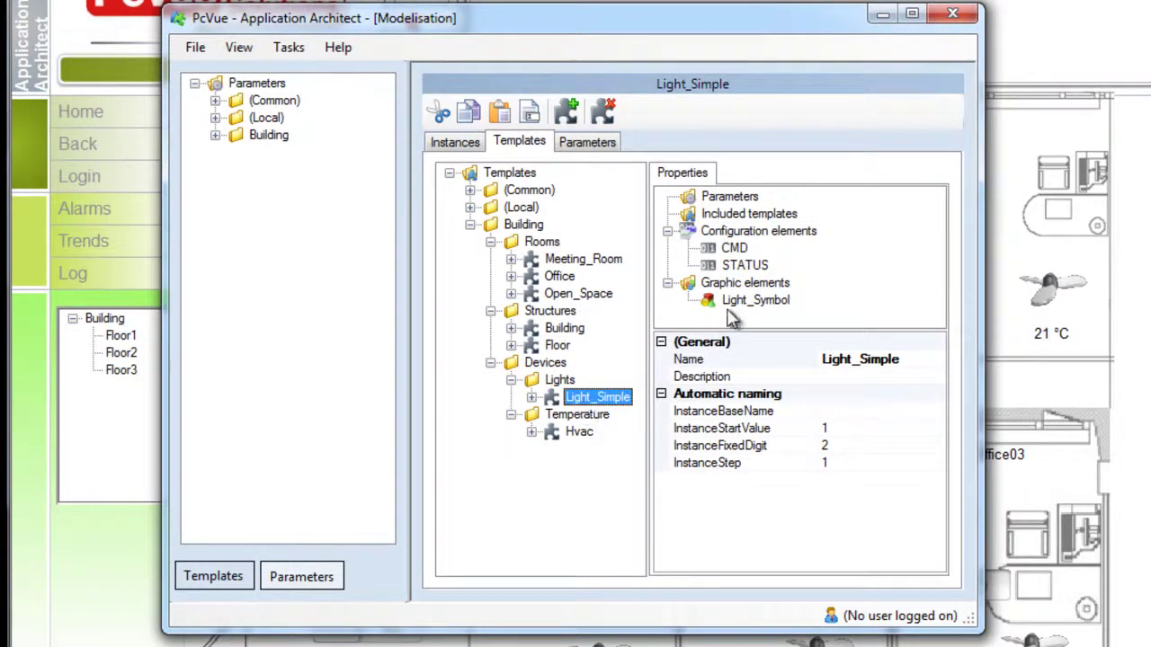
pyautogui.rightClick(760, 234)
pyautogui.moveTo(845, 272)
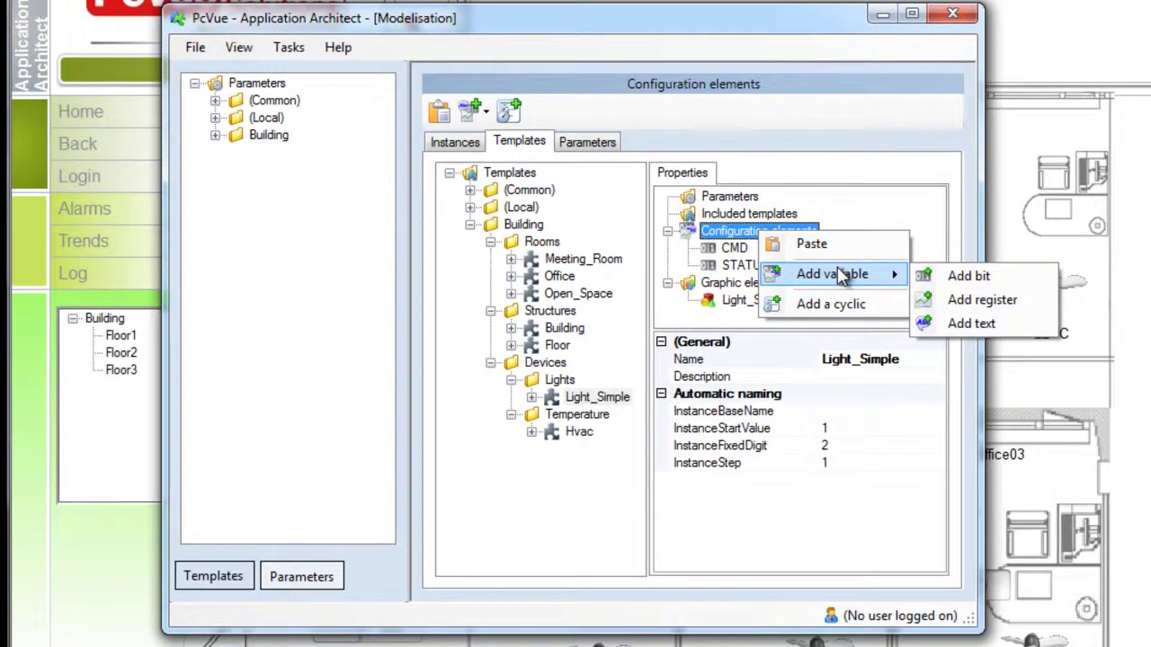
pyautogui.click(1008, 300)
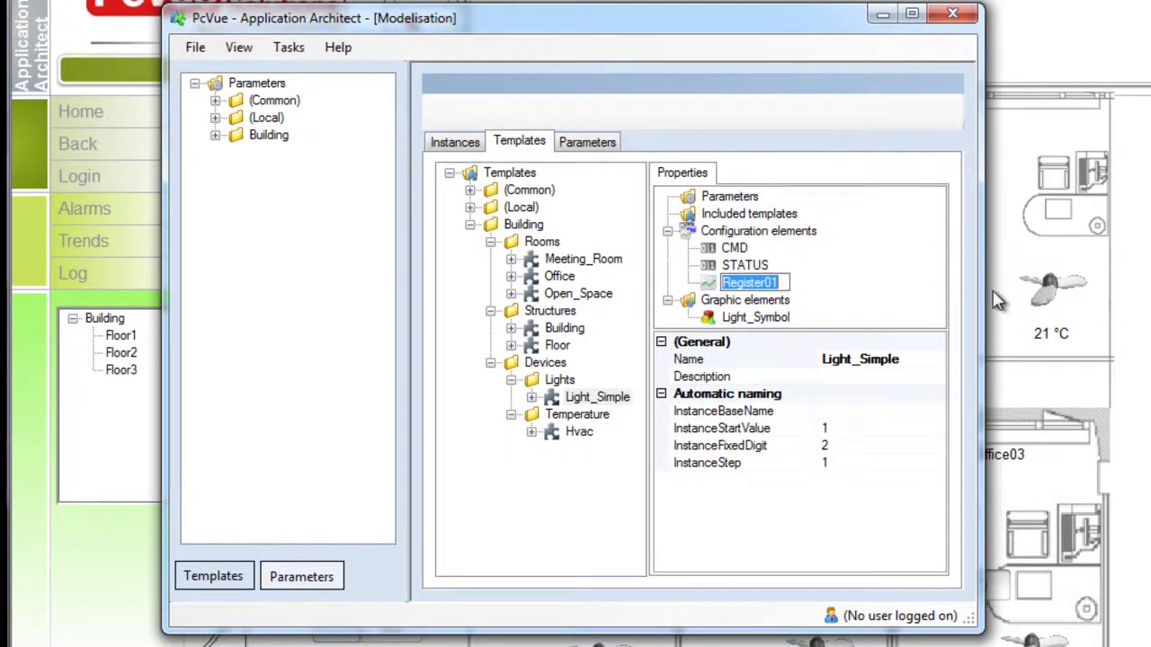
pyautogui.write('CONTROL')
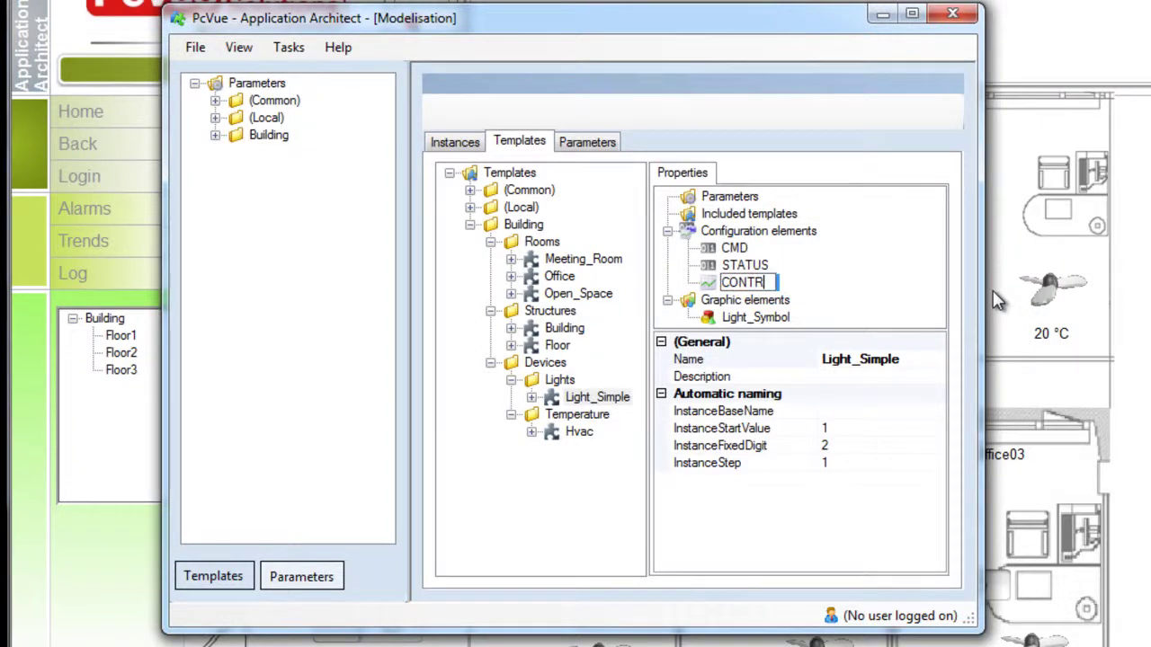
pyautogui.press('Return')
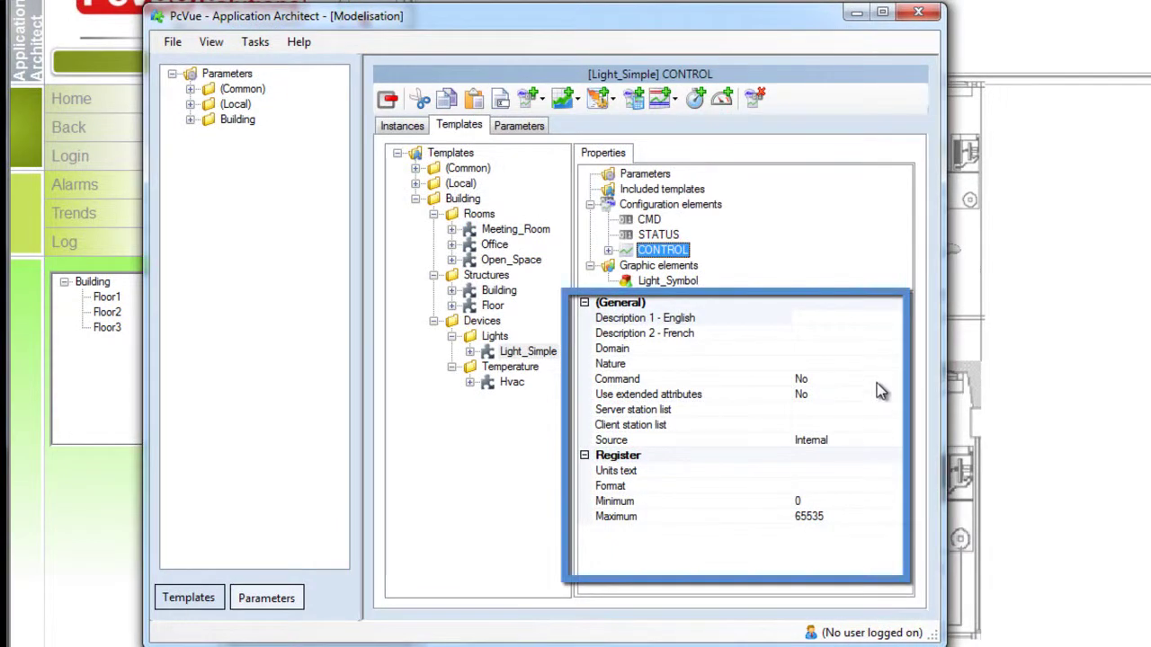
# Step: Set CONTROL's Command to Yes, Source to OPC, server SRV1 and group GRP1
pyautogui.click(877, 384)
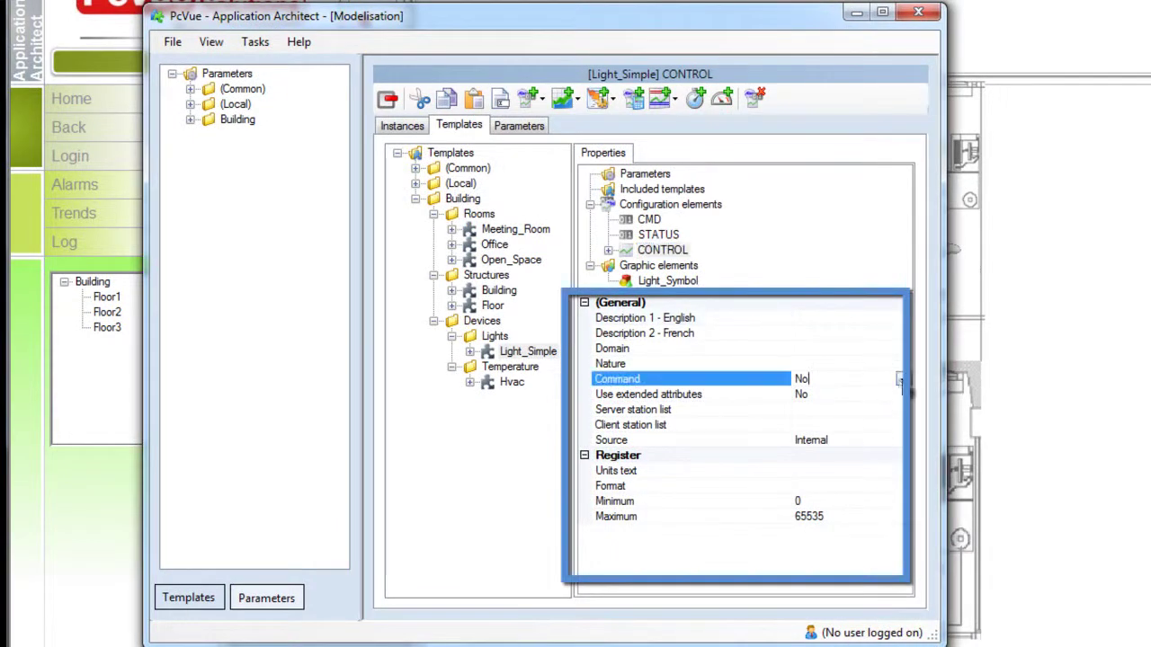
pyautogui.click(901, 379)
pyautogui.click(871, 394)
pyautogui.click(872, 440)
pyautogui.click(903, 439)
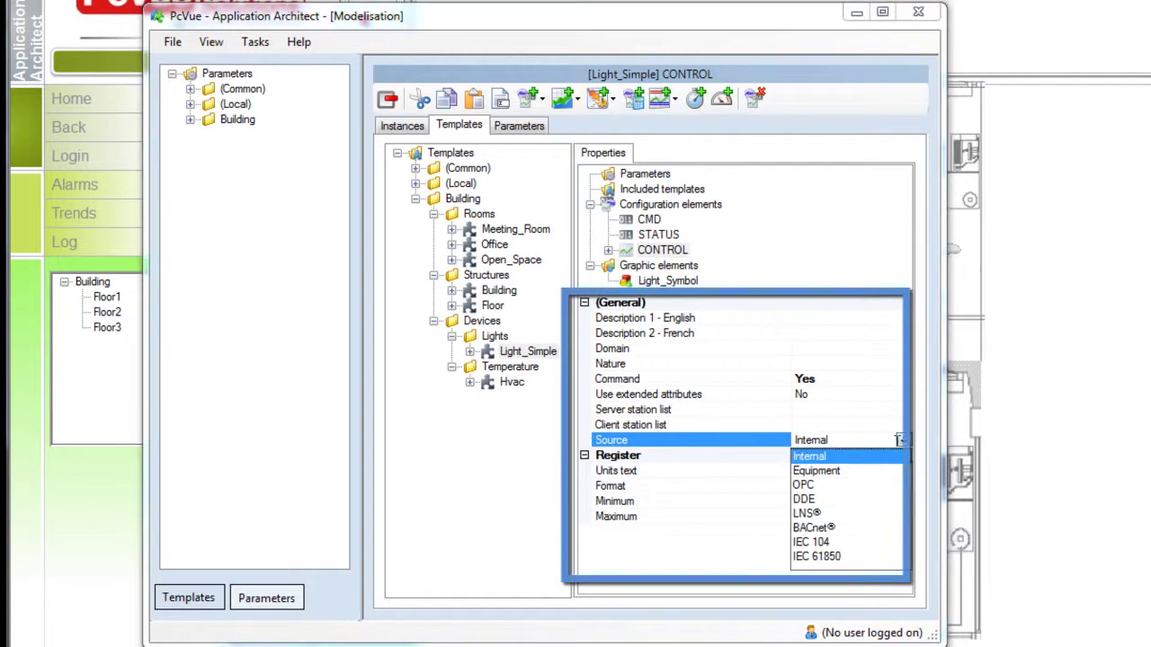
pyautogui.click(810, 483)
pyautogui.click(853, 471)
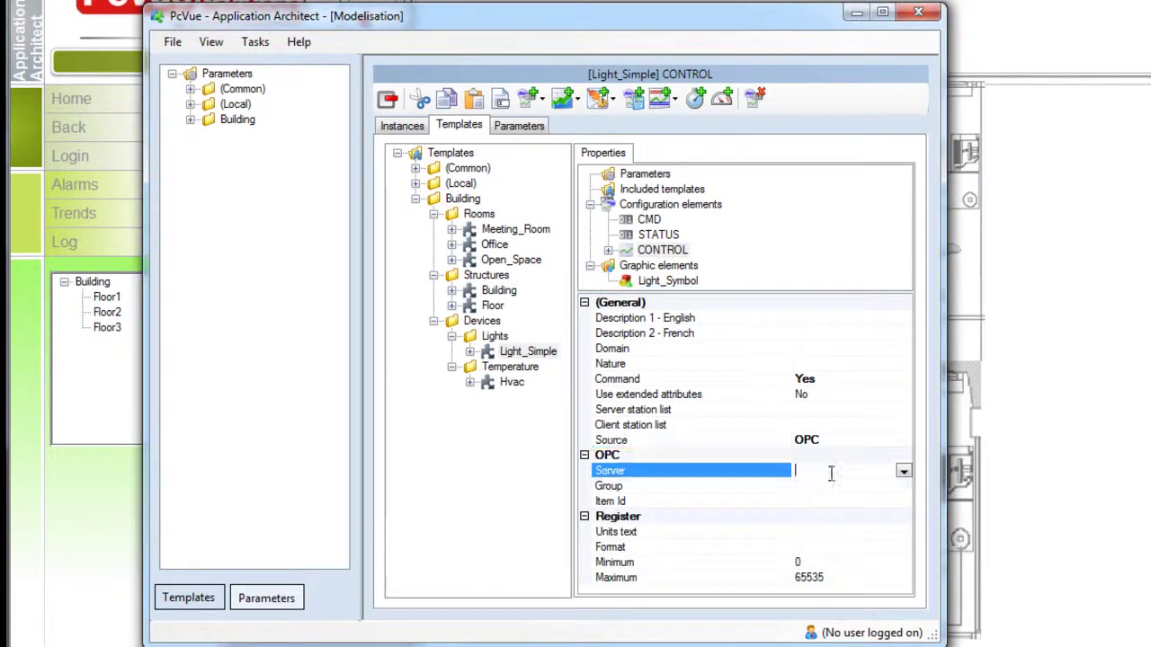
pyautogui.click(903, 470)
pyautogui.click(843, 486)
pyautogui.click(859, 487)
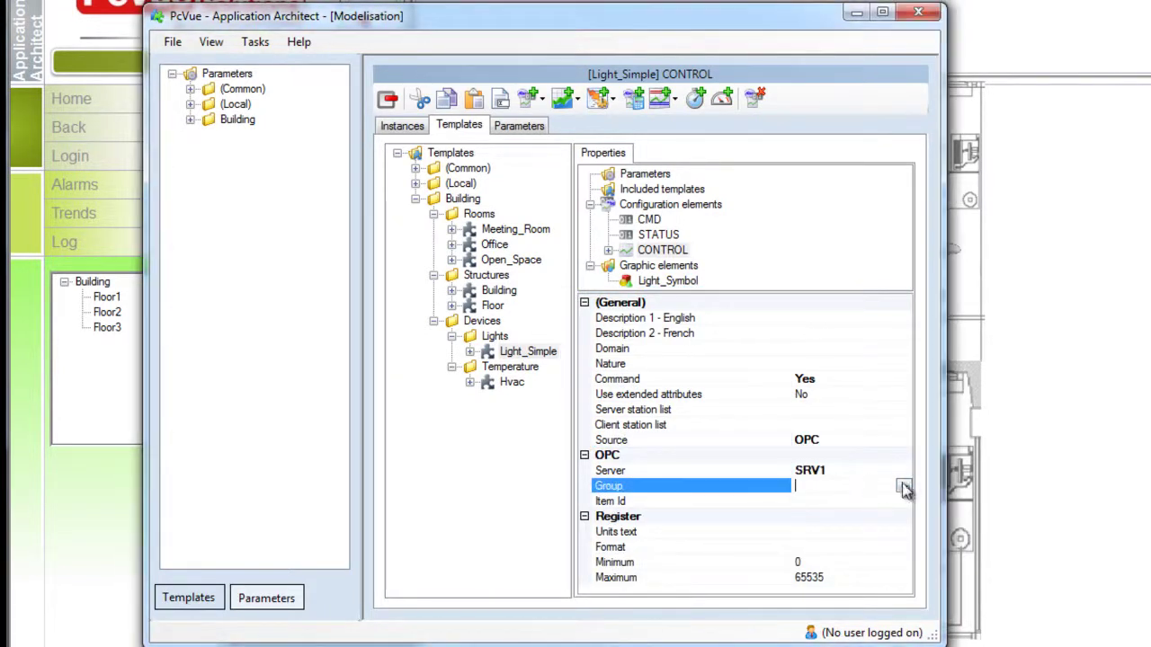
pyautogui.click(903, 486)
pyautogui.click(810, 502)
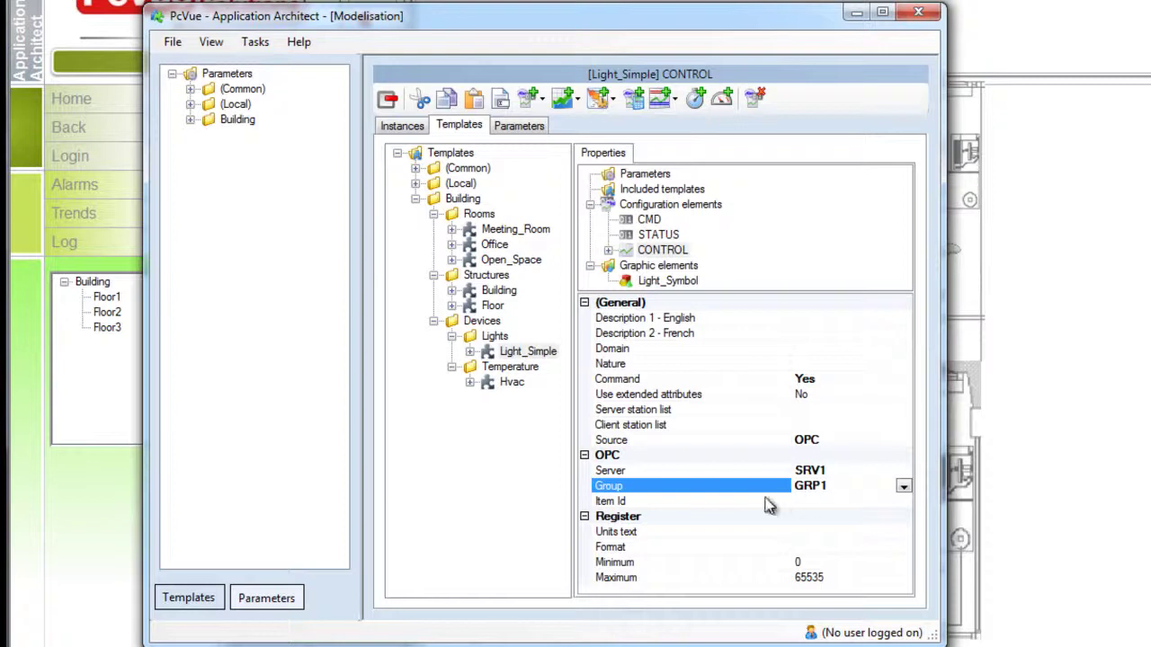
# Step: Define CONTROL's Item Id by the Building parameter pMappingOPC
pyautogui.click(662, 503)
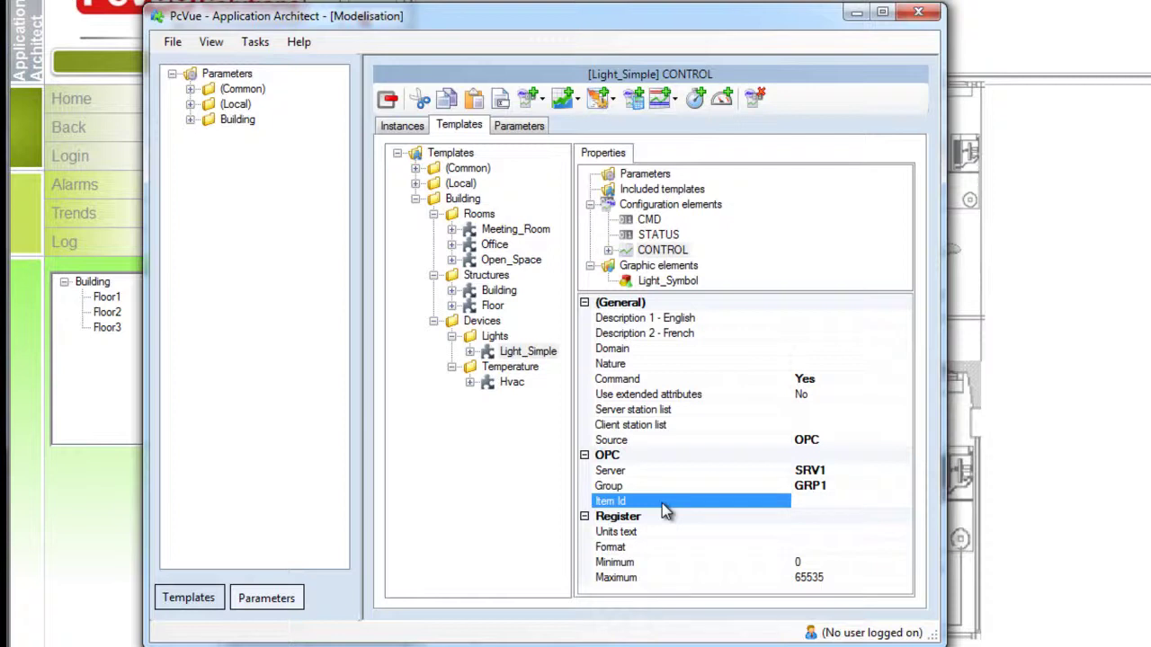
pyautogui.rightClick(662, 502)
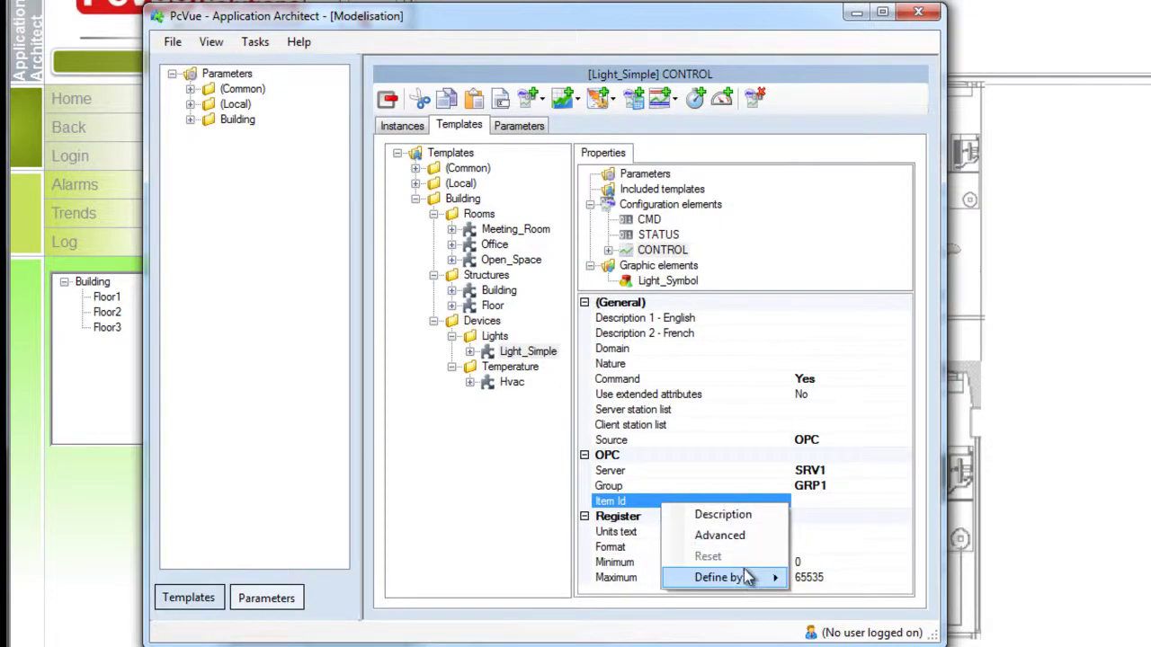
pyautogui.moveTo(749, 583)
pyautogui.moveTo(849, 621)
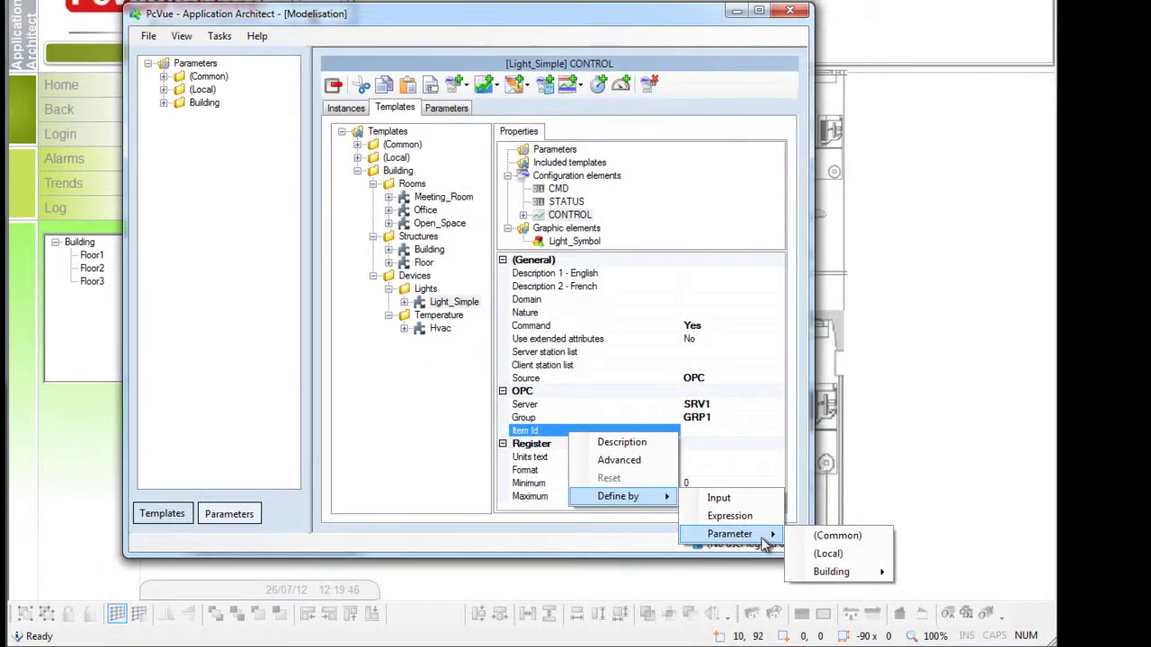
pyautogui.moveTo(832, 572)
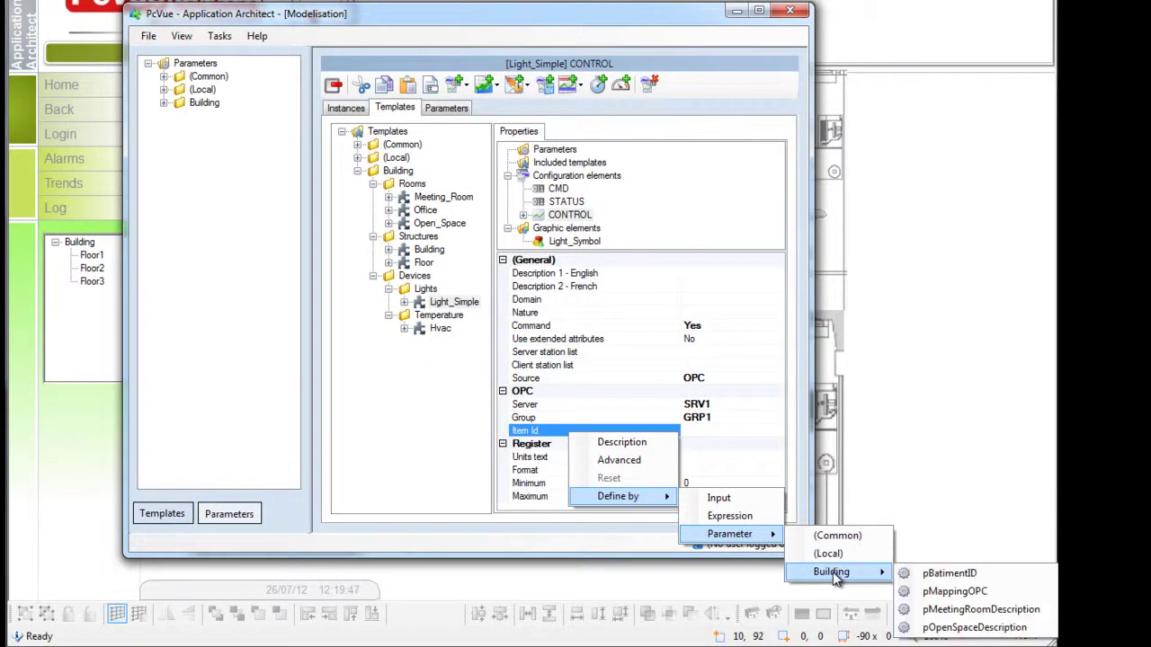
pyautogui.click(960, 592)
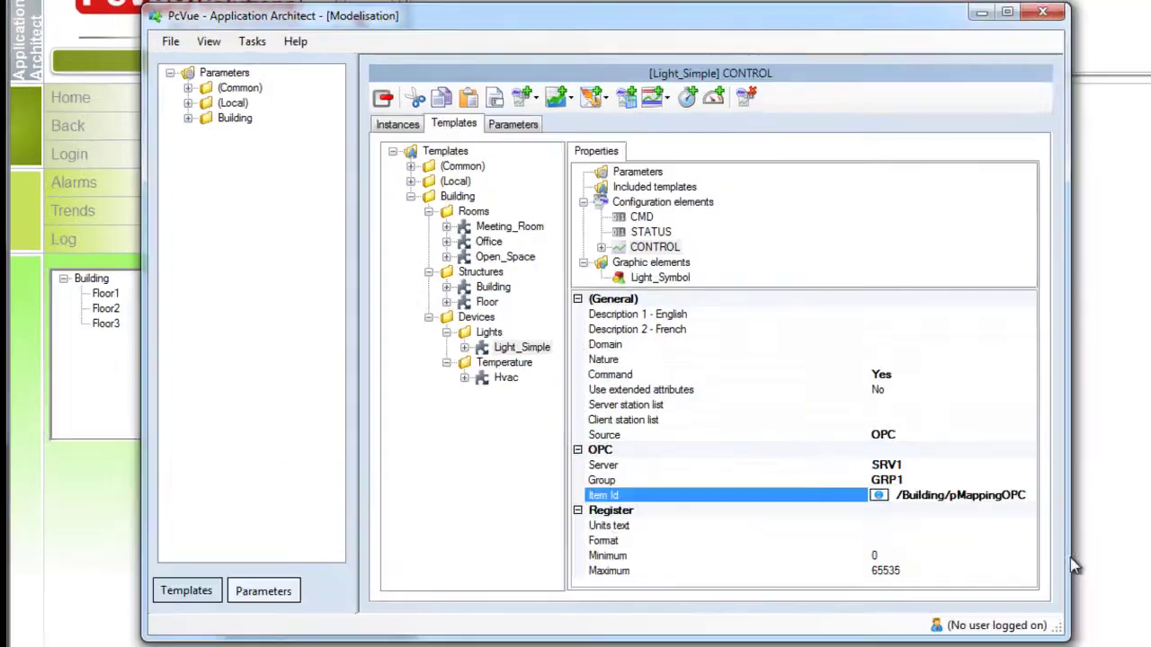
# Step: Confirm pMappingOPC under Building parameters is =Me.FullBranch, then return to the Light_Simple template
pyautogui.click(445, 110)
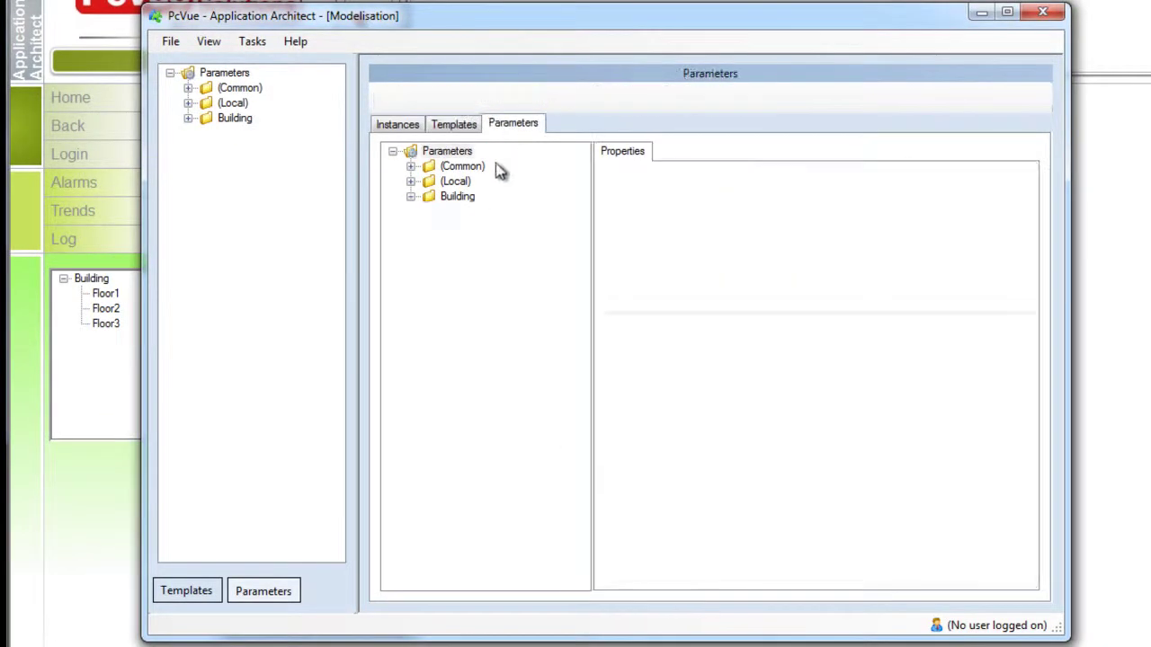
pyautogui.click(412, 196)
pyautogui.click(485, 227)
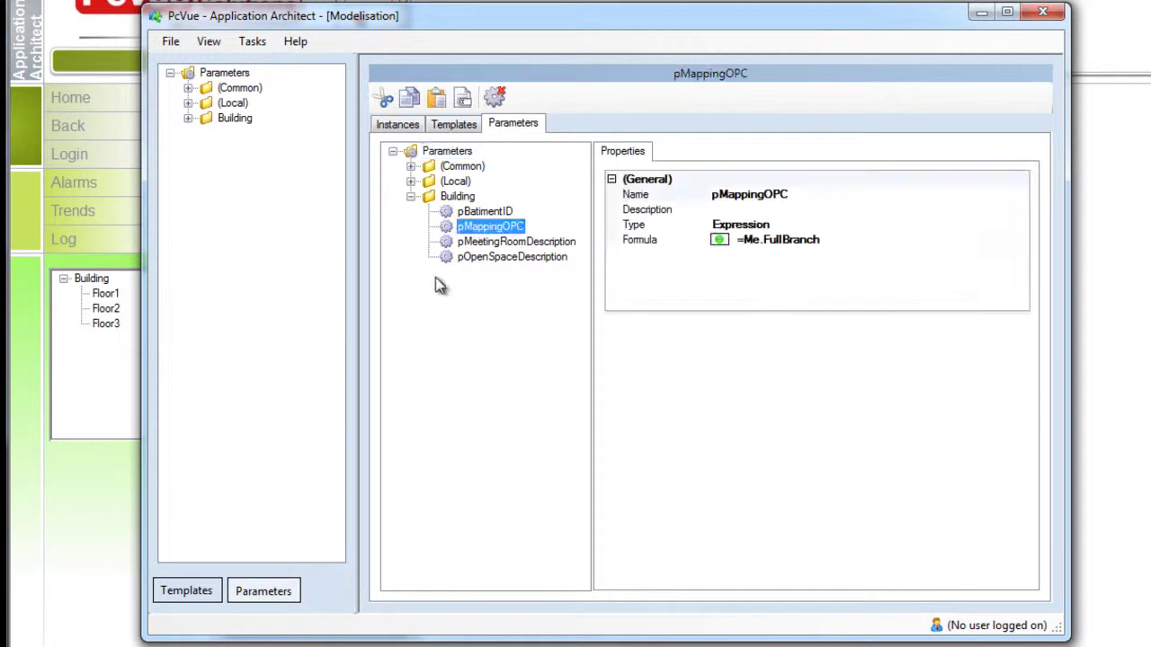
pyautogui.click(469, 131)
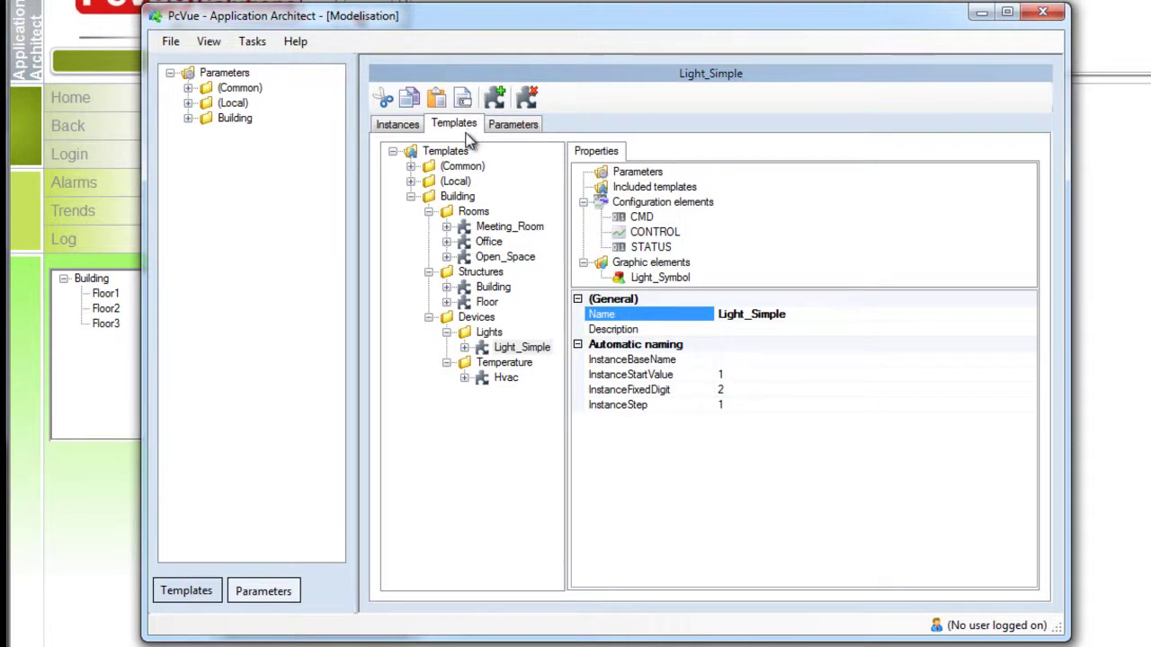
# Step: Add a register named WorkingTime to Light_Simple and give it a Chronometer
pyautogui.rightClick(633, 201)
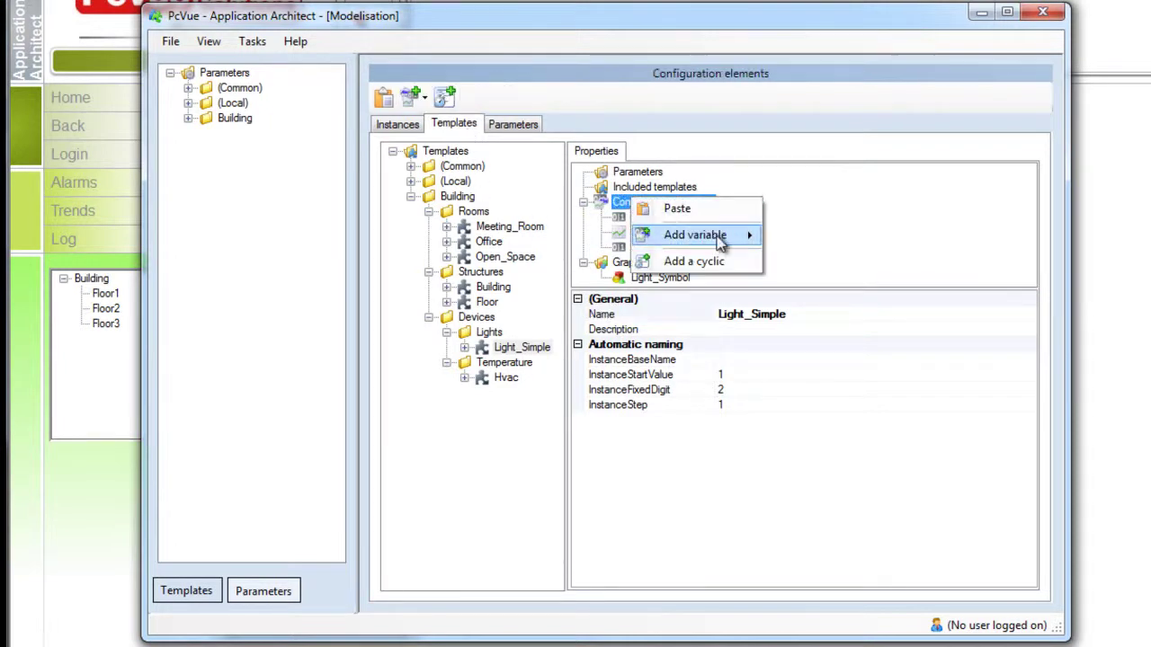
pyautogui.moveTo(719, 235)
pyautogui.click(827, 259)
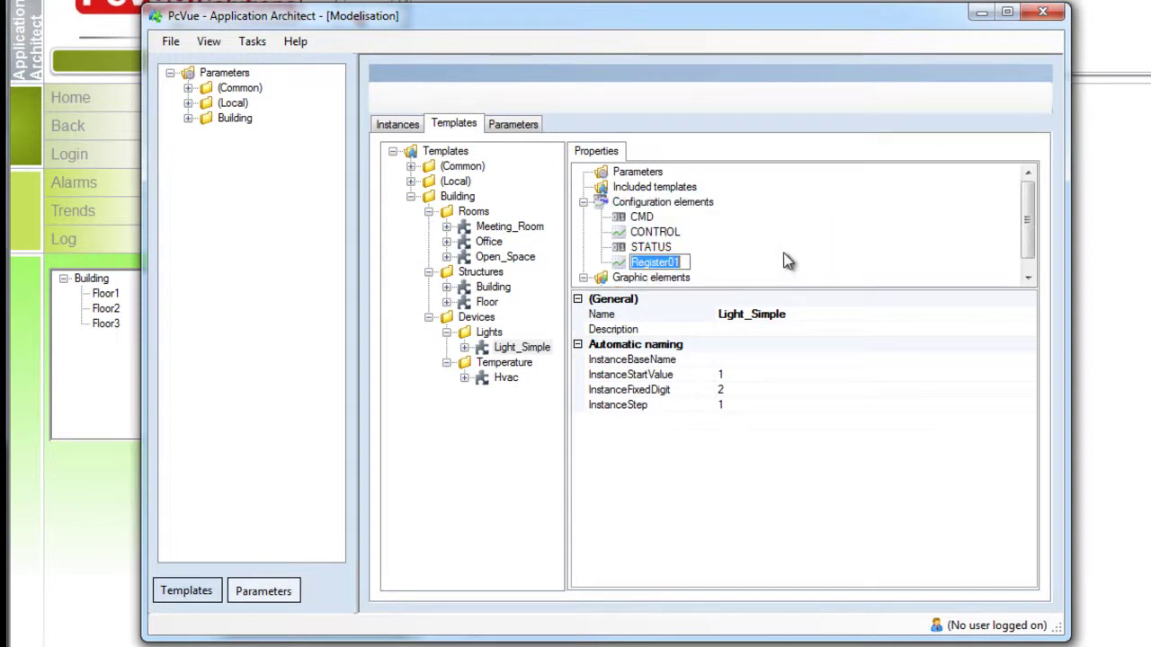
pyautogui.write('WorkingTime')
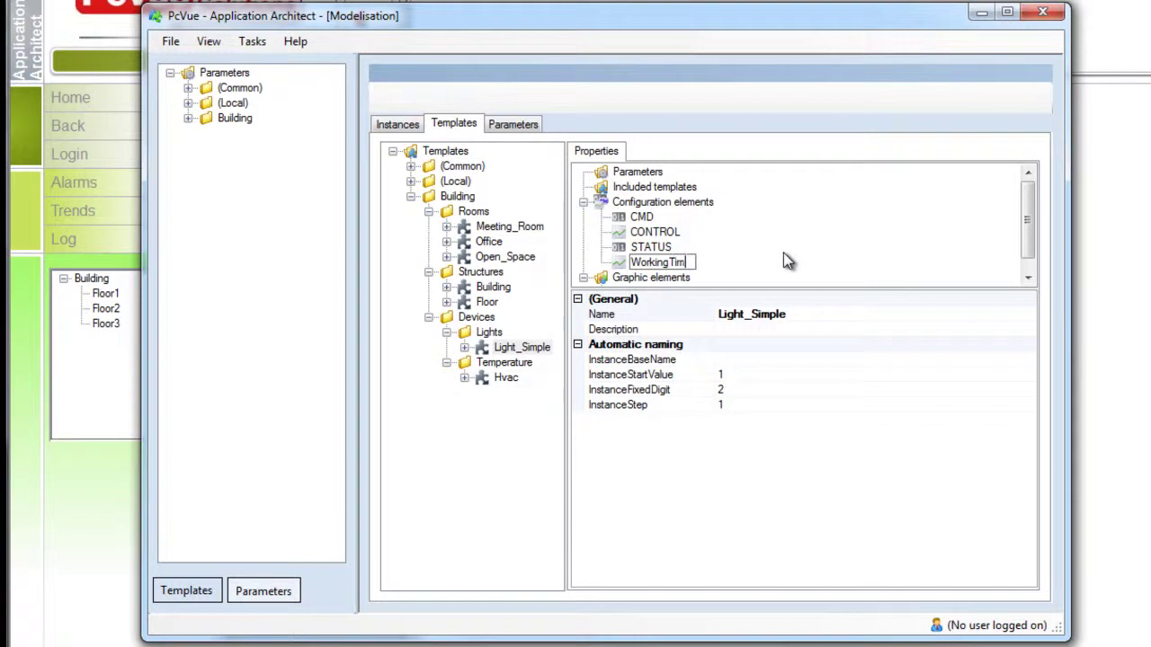
pyautogui.press('Return')
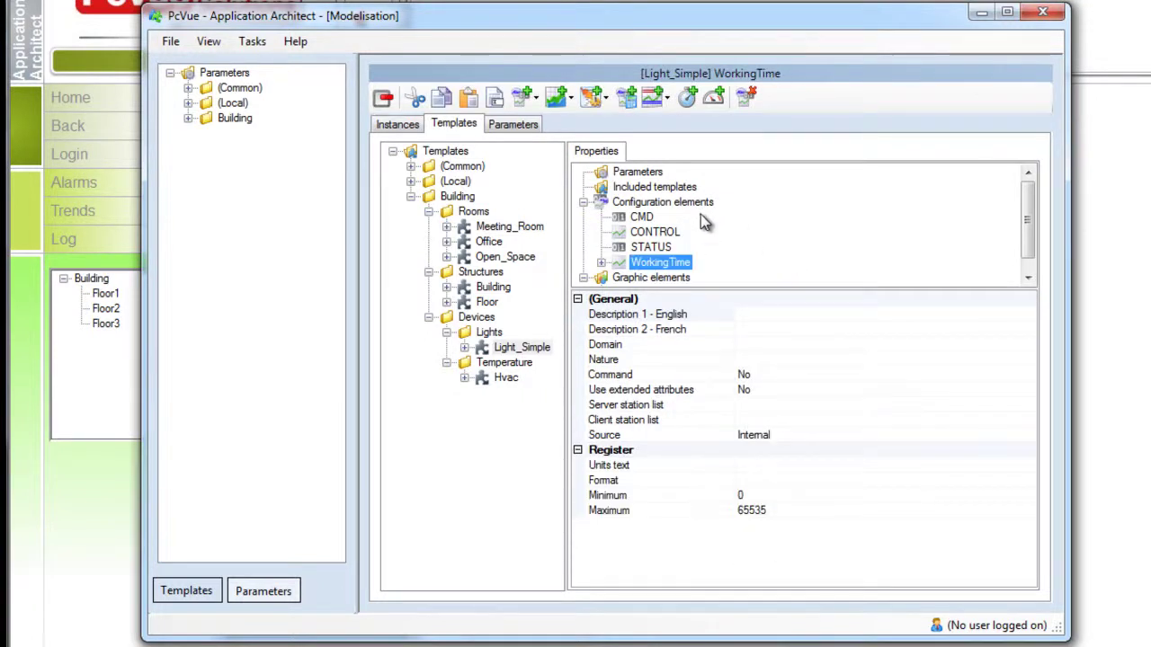
pyautogui.click(687, 98)
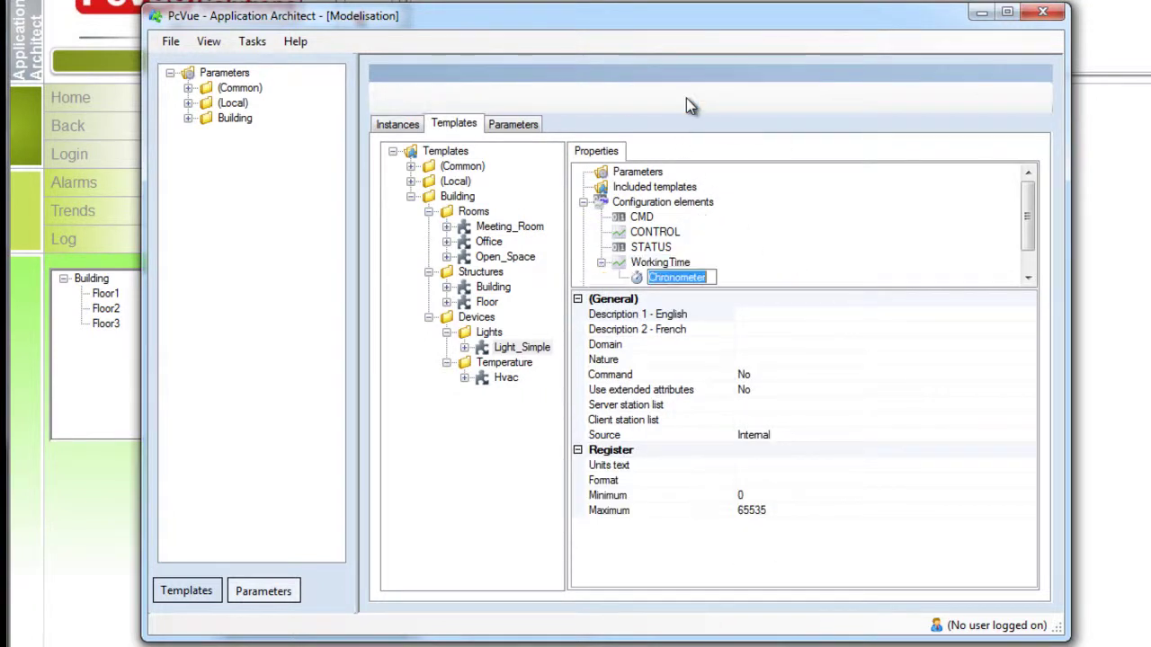
pyautogui.click(639, 280)
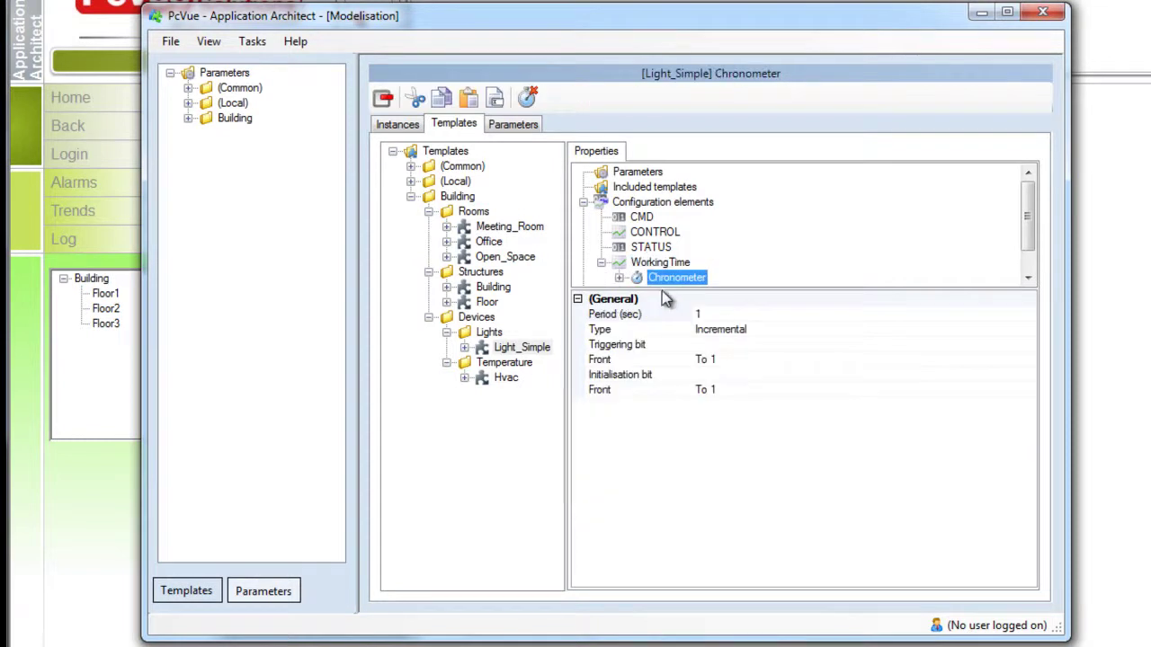
# Step: Set the Chronometer's triggering and initialisation bits to =TemplateInstance.FullBranch + ".CMD"
pyautogui.click(701, 346)
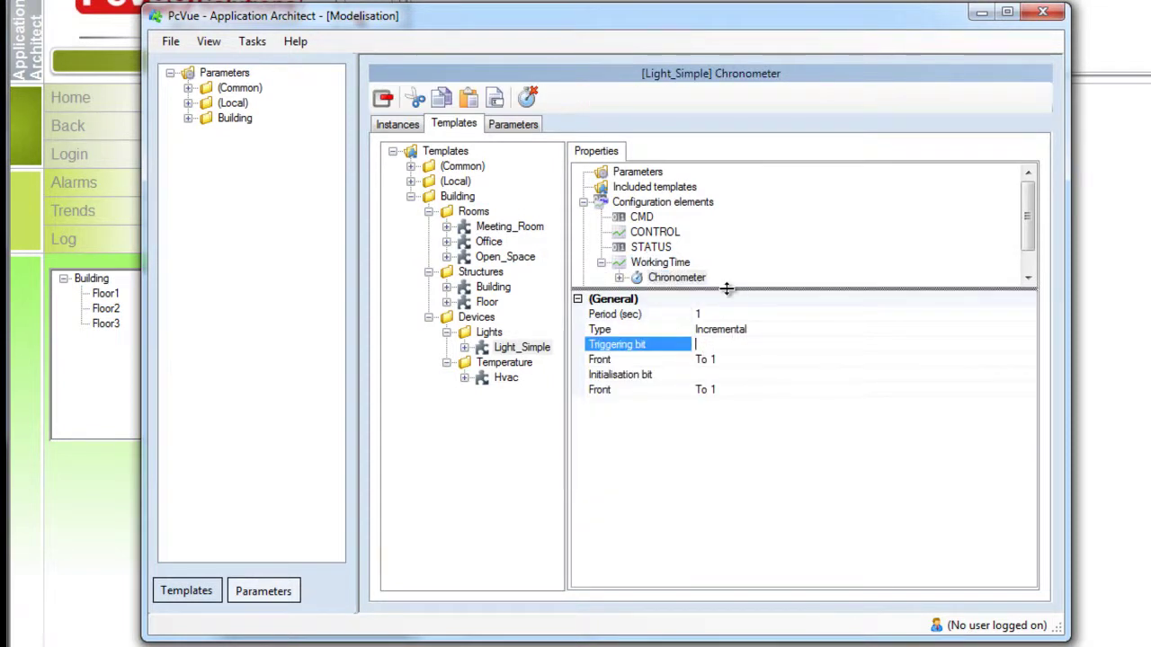
pyautogui.moveTo(727, 290); pyautogui.dragTo(727, 303)
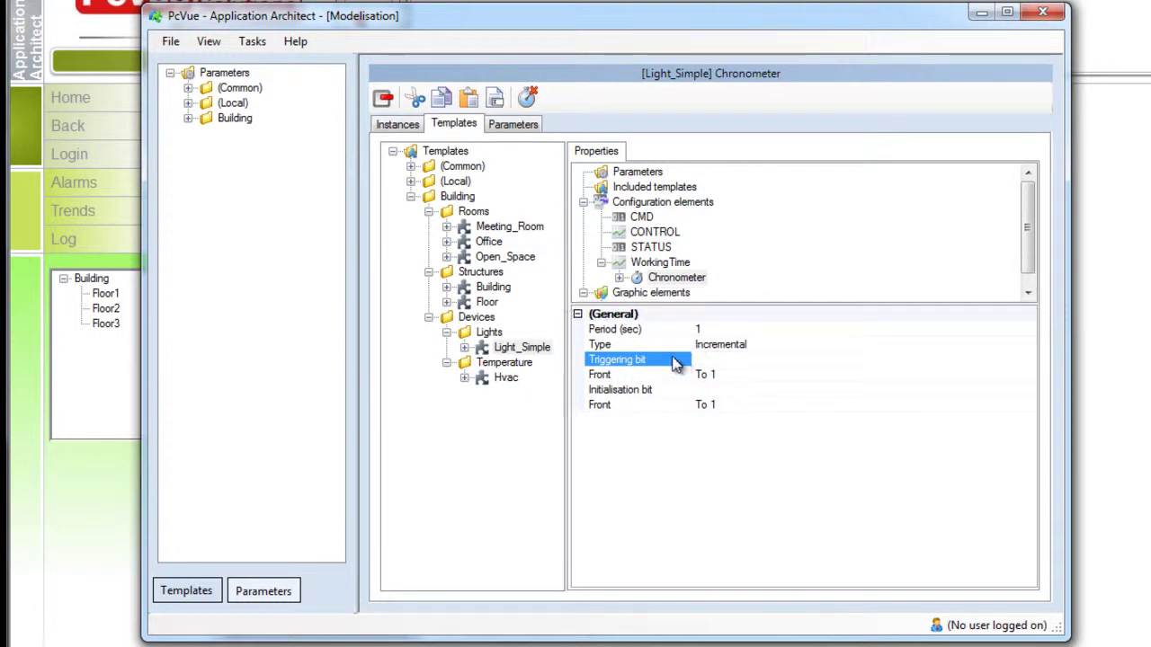
pyautogui.rightClick(679, 362)
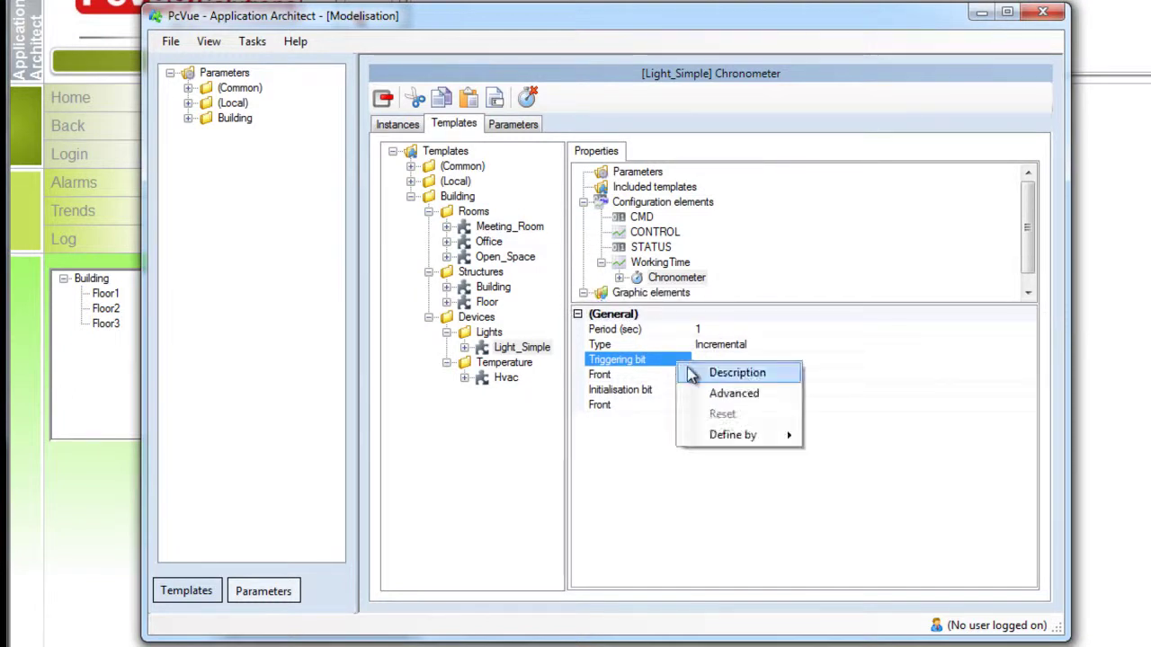
pyautogui.moveTo(762, 435)
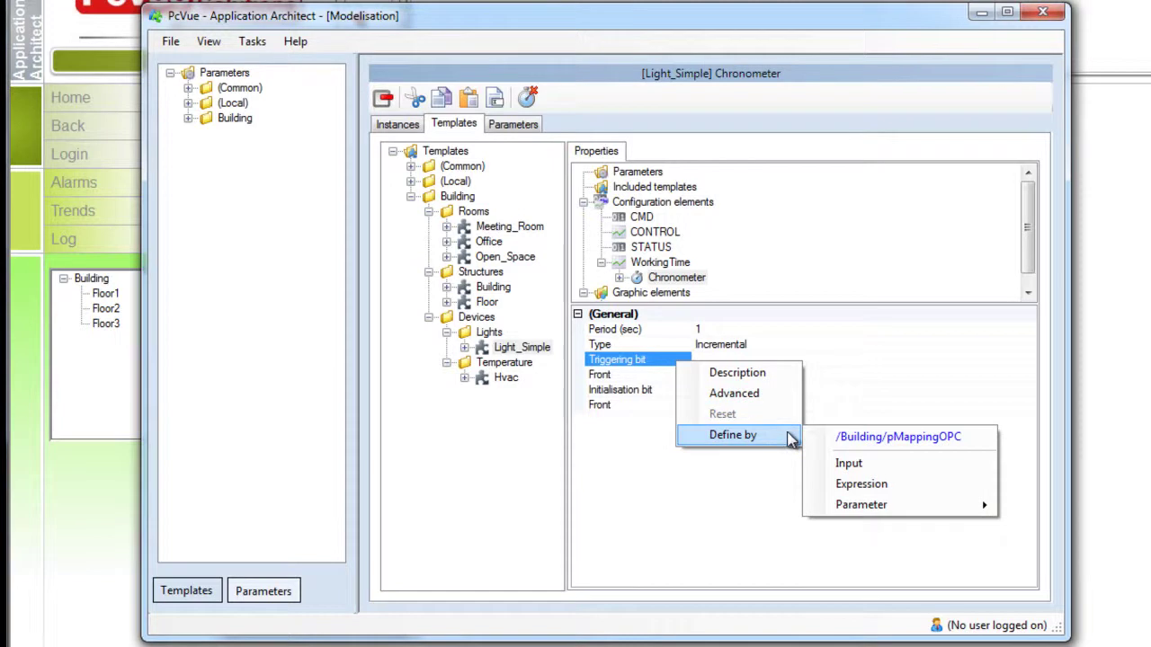
pyautogui.click(908, 488)
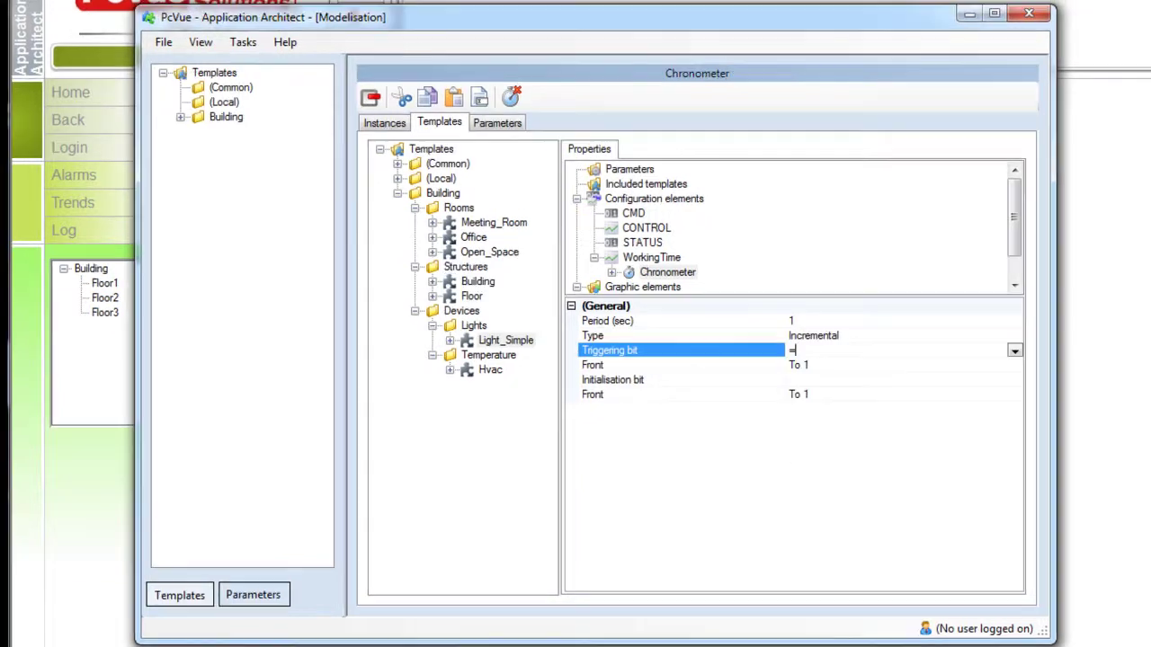
pyautogui.click(1014, 351)
pyautogui.click(719, 403)
pyautogui.hotkey('ctrl', 'space')
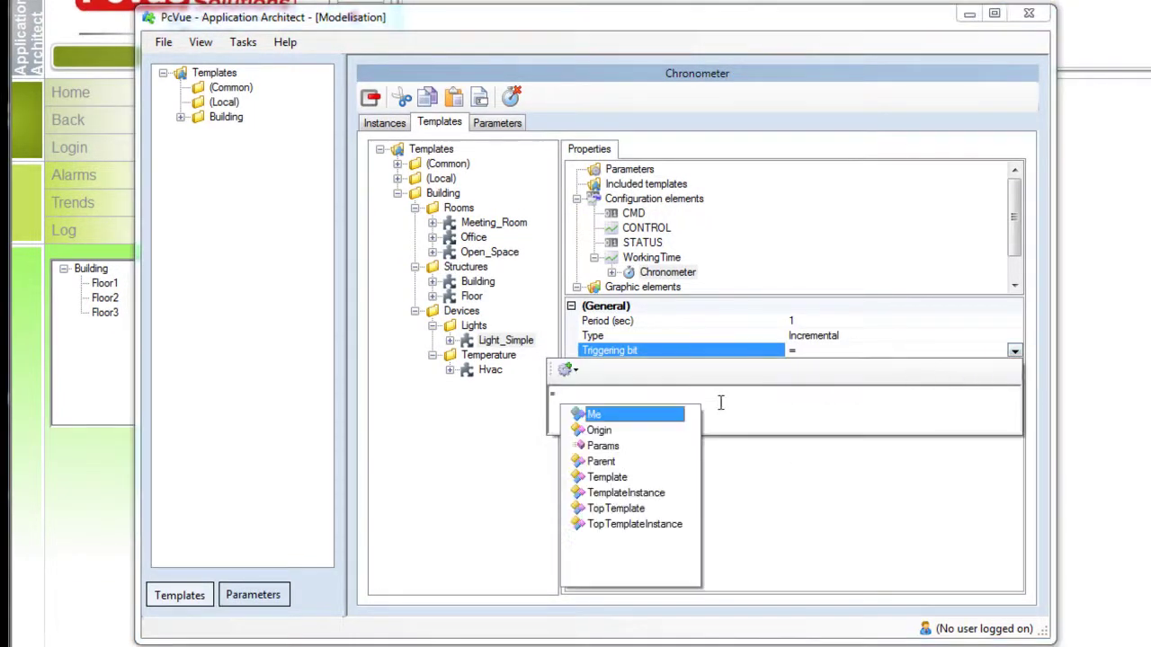
pyautogui.click(629, 493)
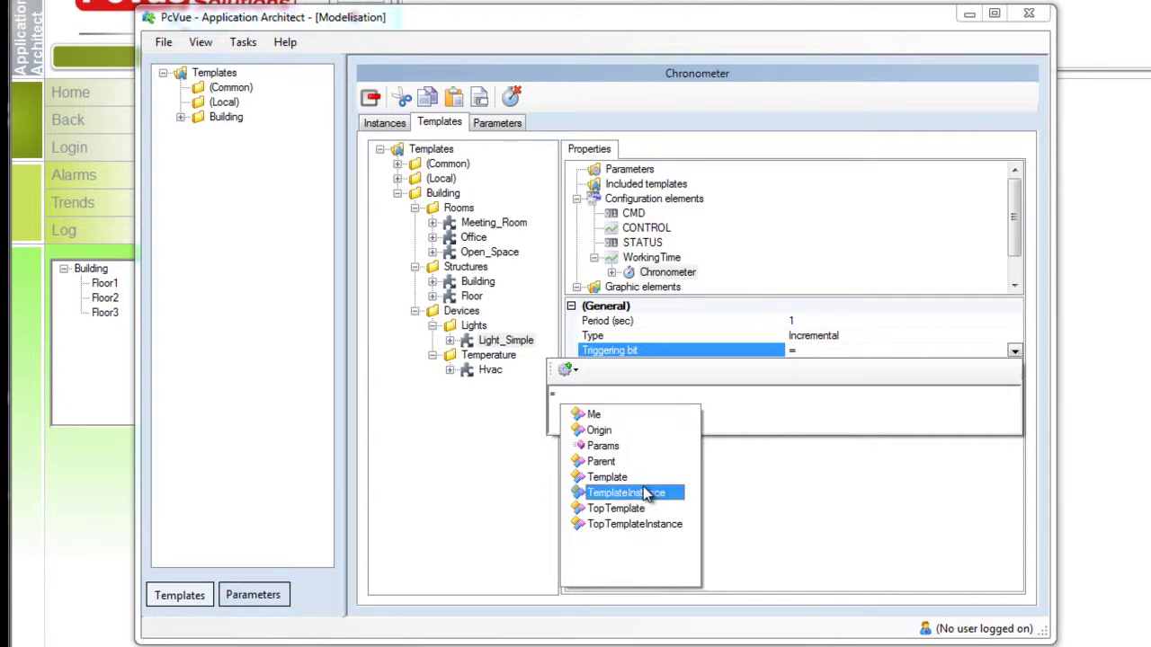
pyautogui.doubleClick(641, 493)
pyautogui.write('.')
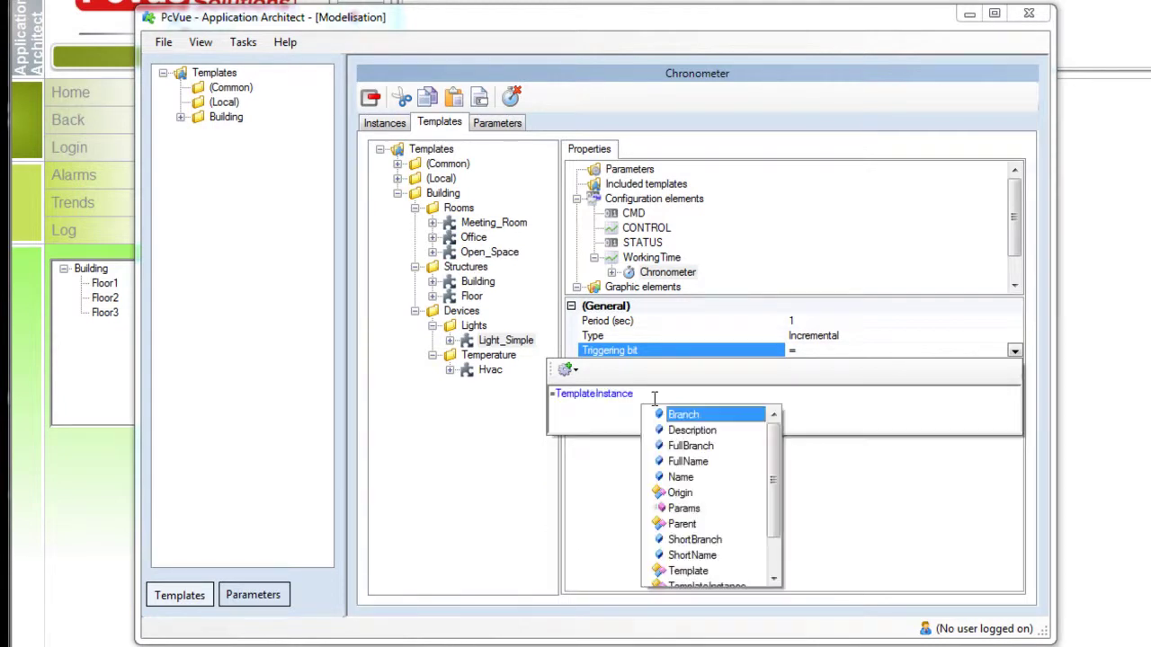
pyautogui.doubleClick(686, 446)
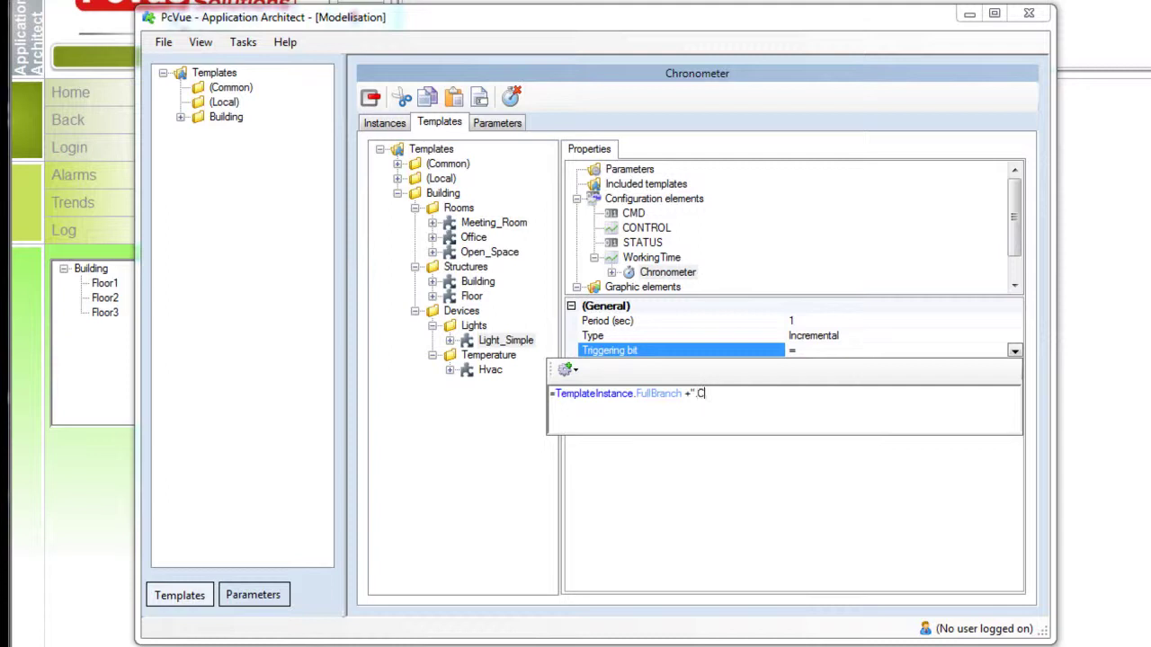
pyautogui.write('+".CMD"')
pyautogui.press('Return')
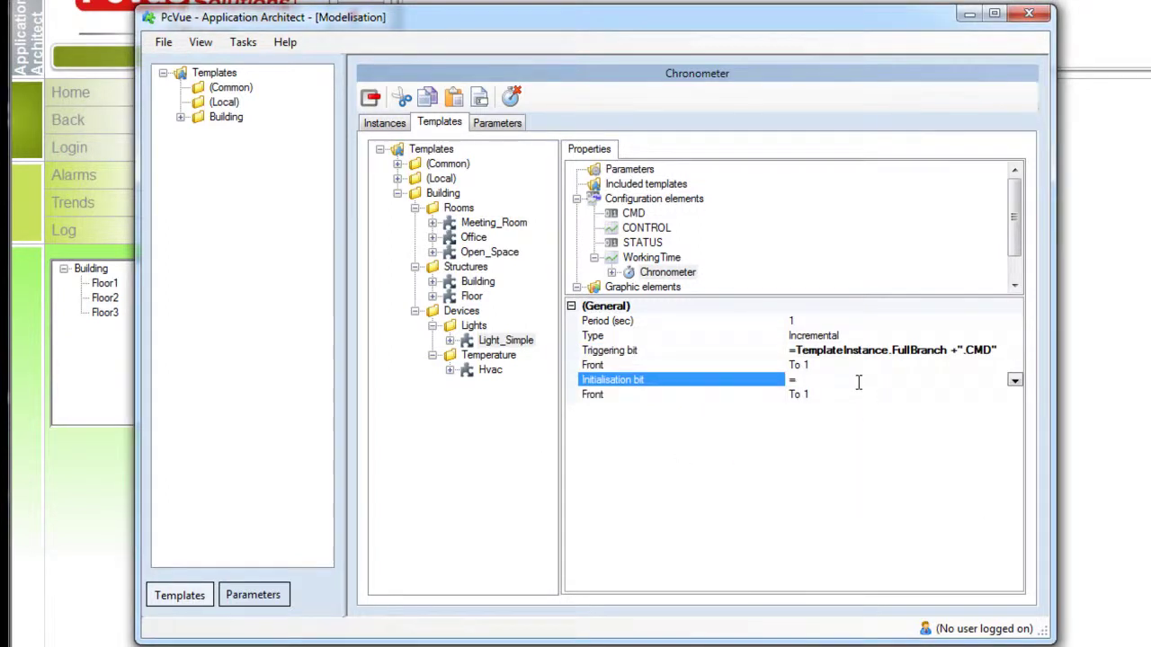
pyautogui.write('TemplateInstance.FullBranch + ".CMD"')
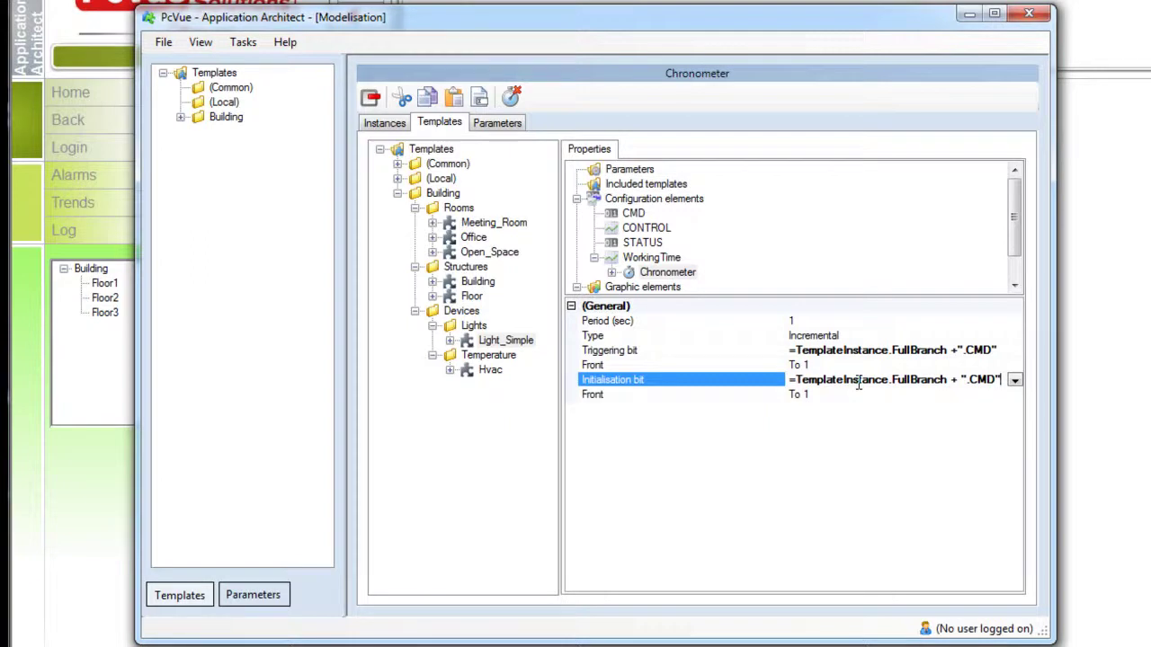
pyautogui.moveTo(710, 298); pyautogui.dragTo(709, 313)
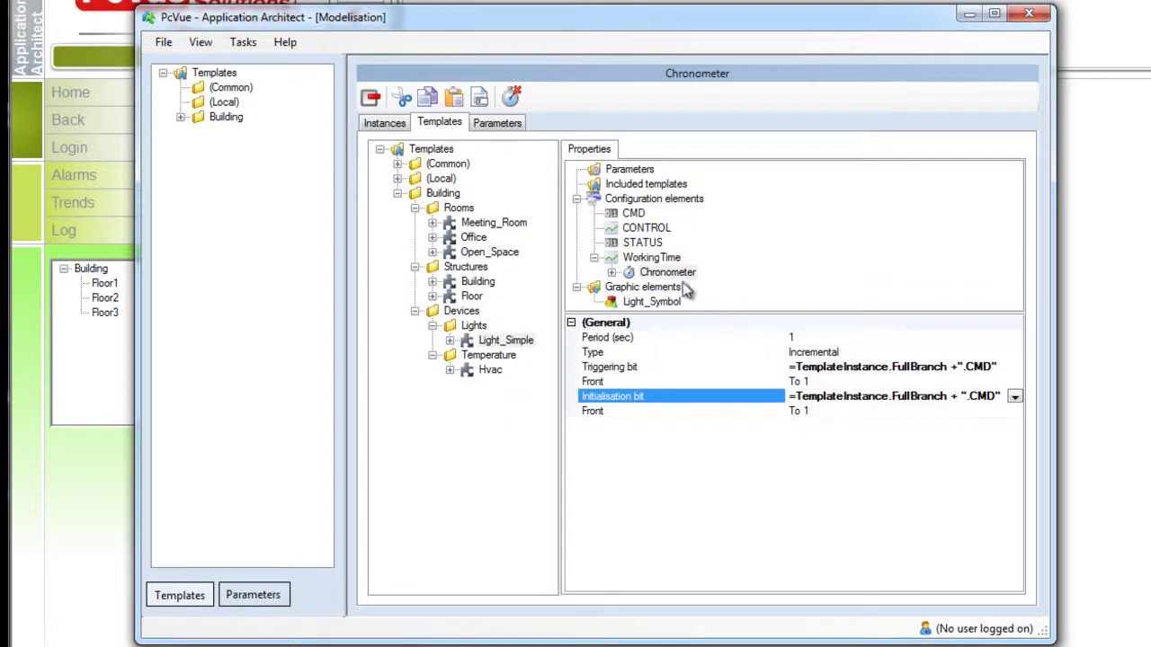
# Step: Add a hihi/high/low/lolo threshold set to WorkingTime with Threshold 2 at 10 and alarm enabled on high
pyautogui.click(668, 259)
pyautogui.click(638, 97)
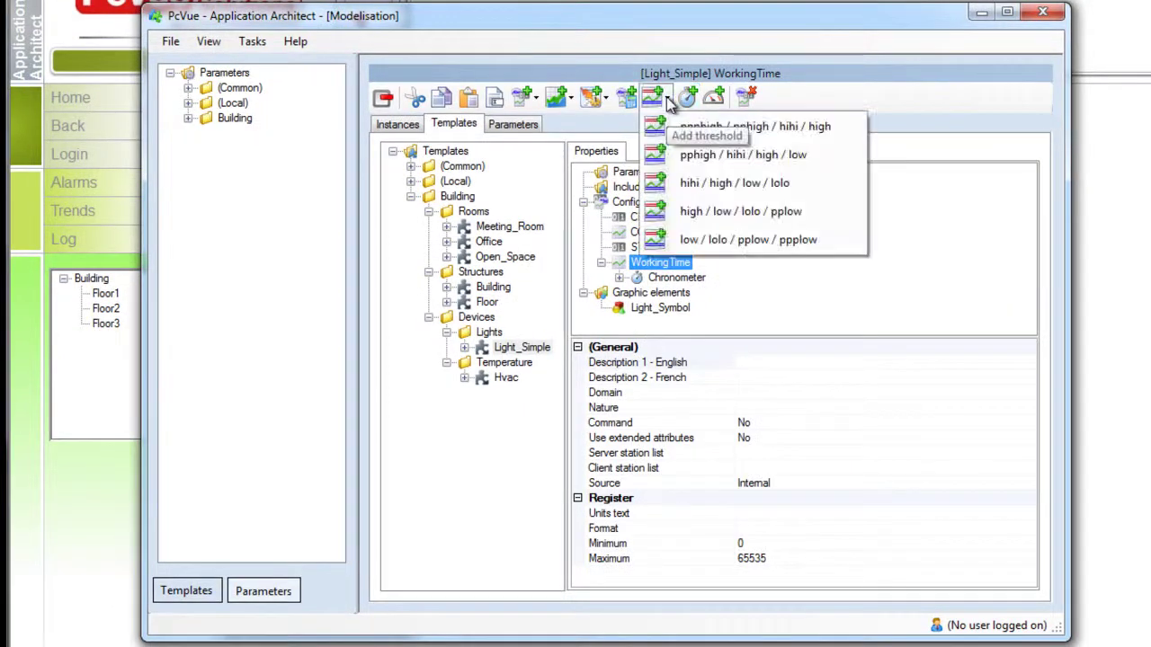
pyautogui.click(684, 183)
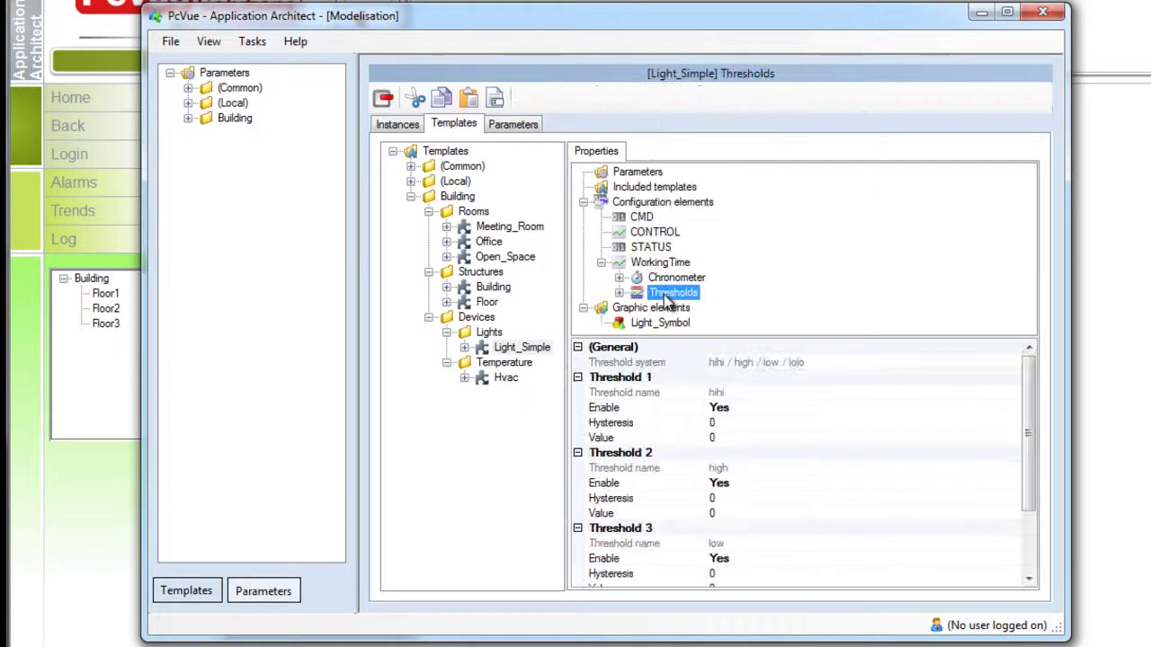
pyautogui.click(733, 512)
pyautogui.write('10')
pyautogui.press('Return')
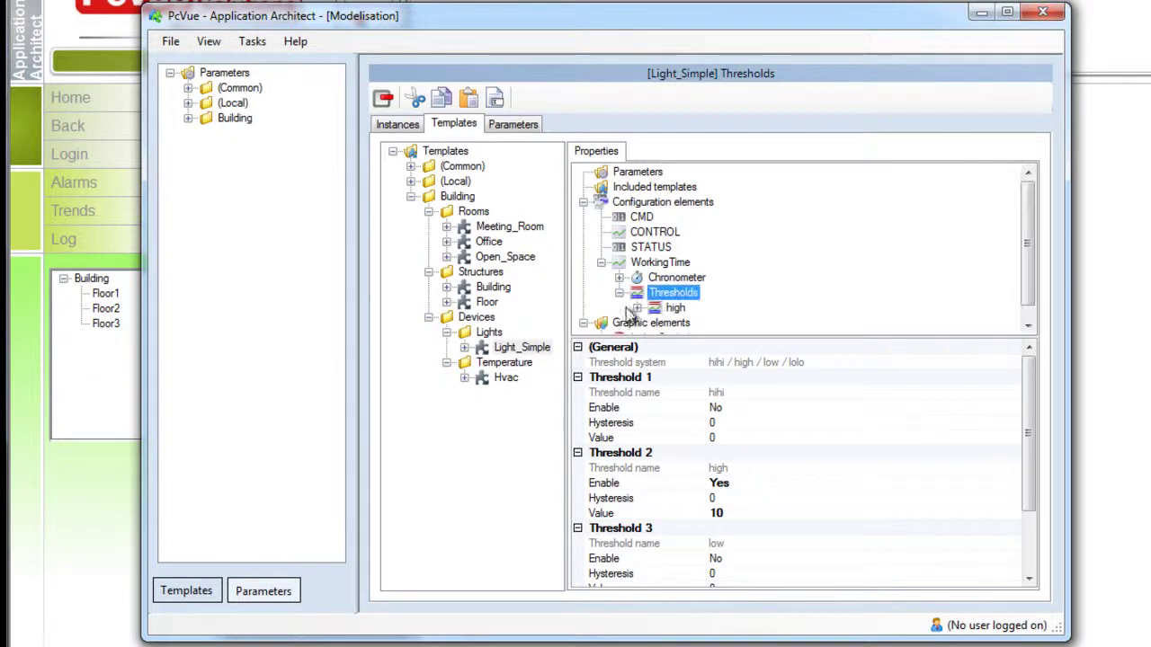
pyautogui.click(655, 308)
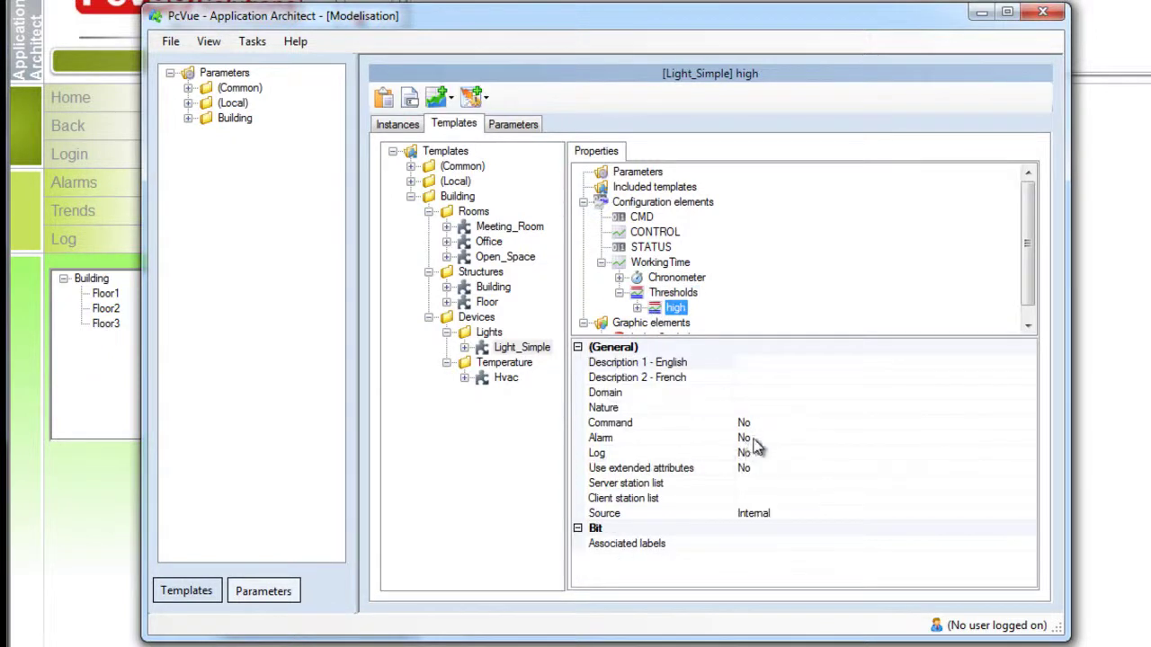
pyautogui.doubleClick(754, 437)
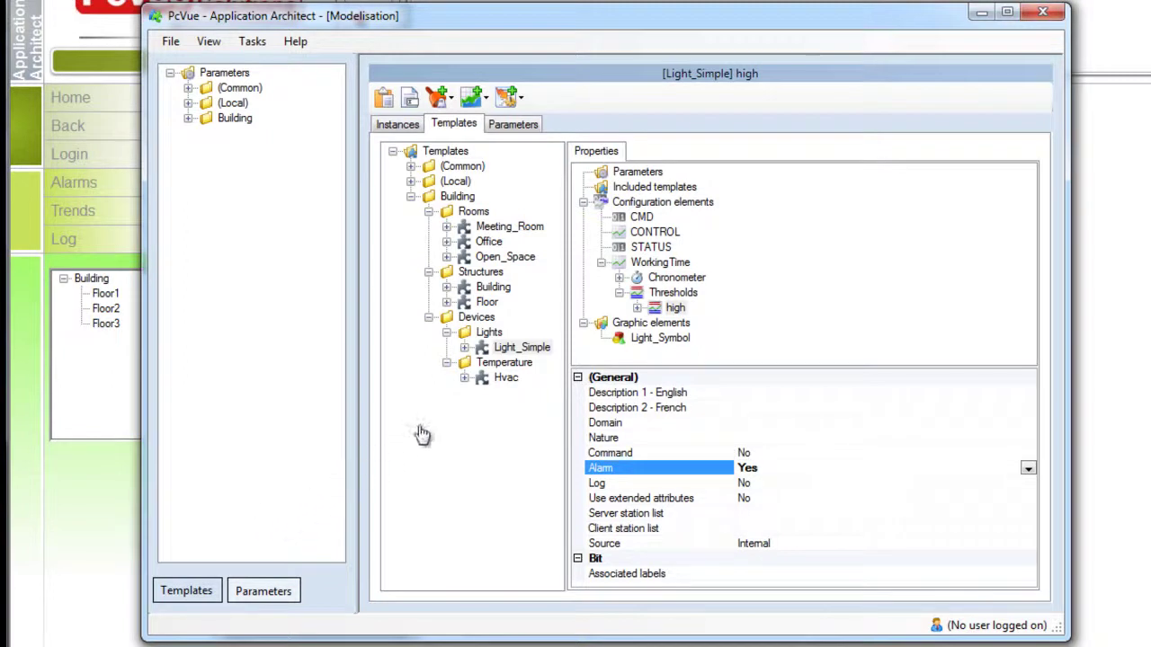
# Step: Add proprietary trend Trend01 to WorkingTime and reselect the Light_Simple template
pyautogui.click(655, 263)
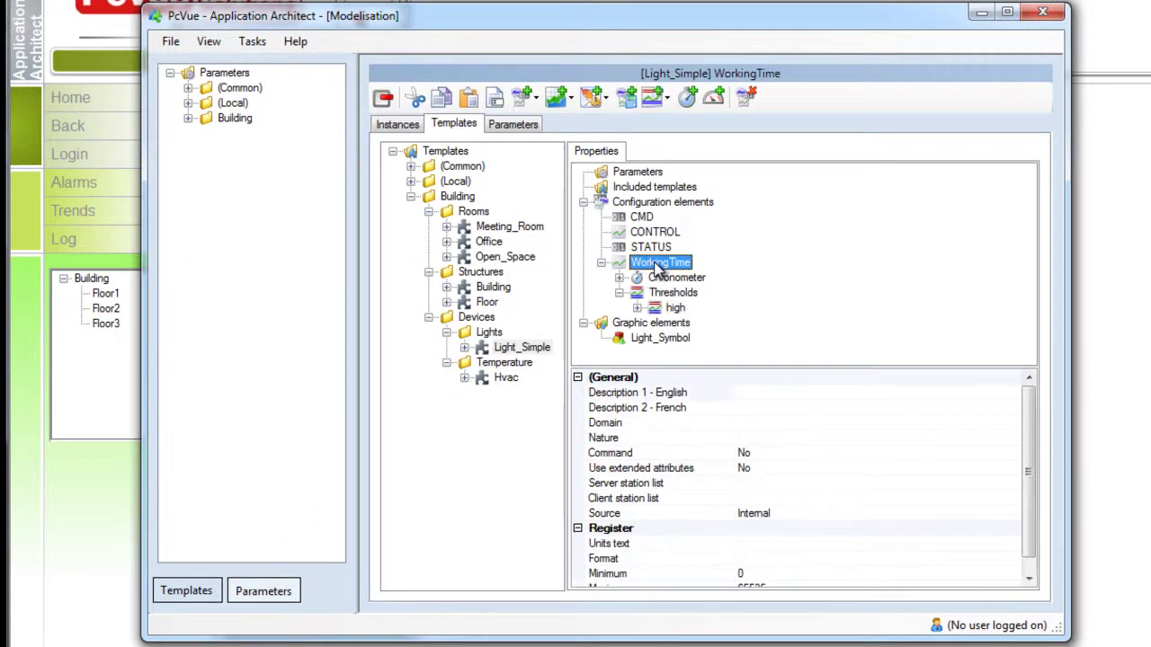
pyautogui.rightClick(656, 264)
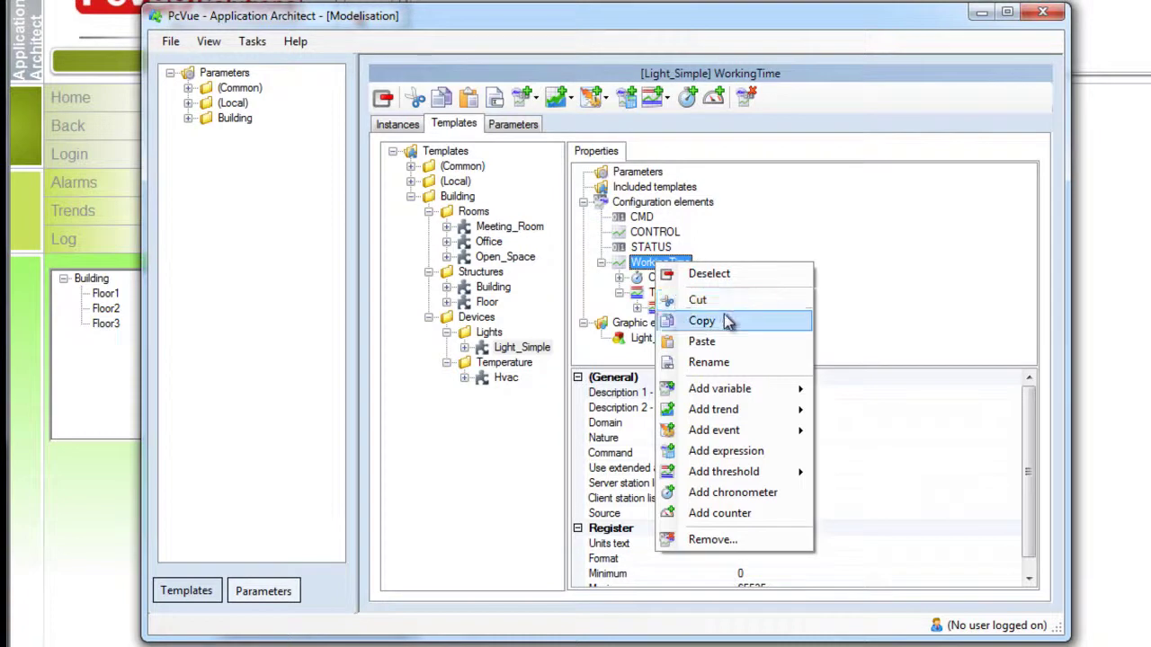
pyautogui.moveTo(771, 416)
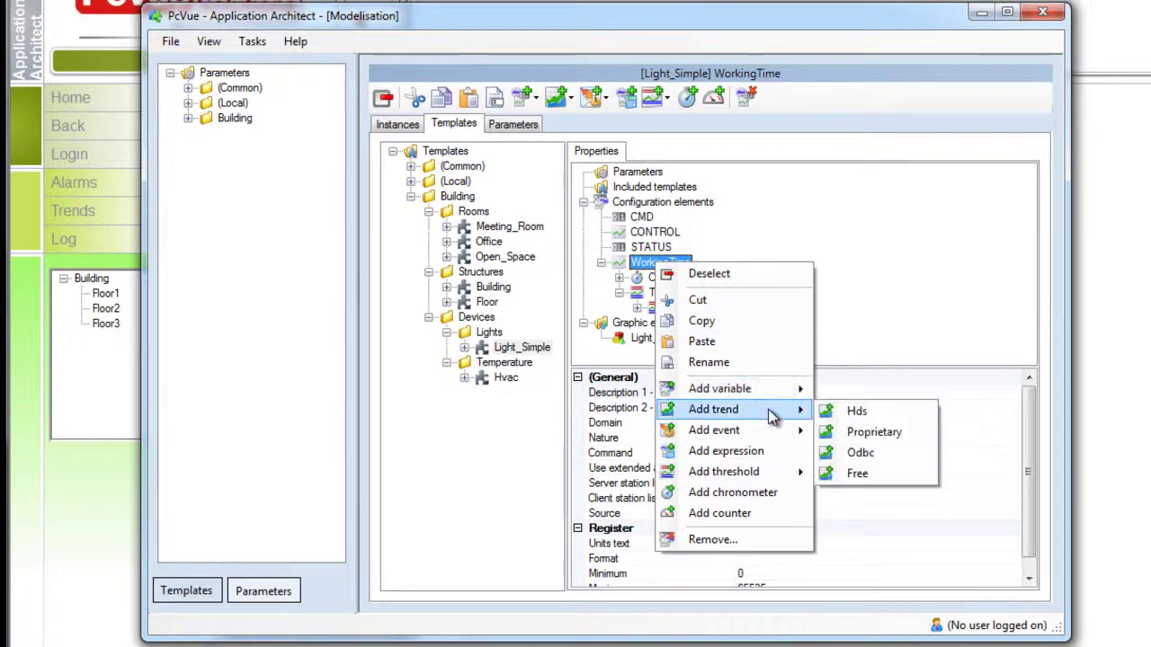
pyautogui.click(920, 430)
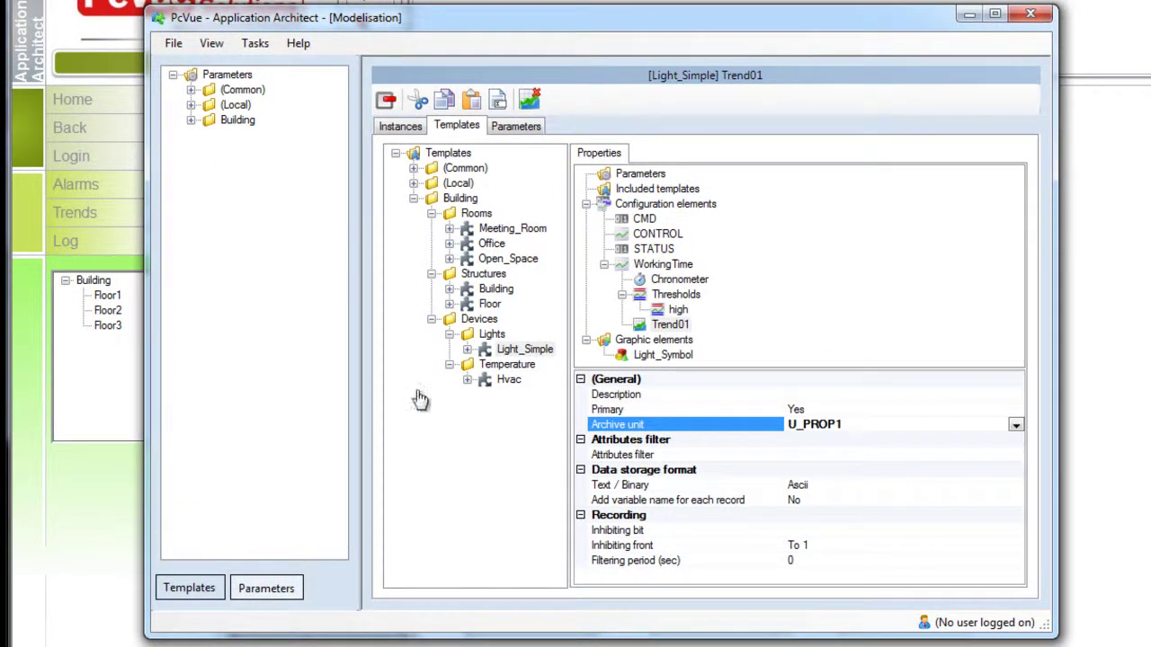
pyautogui.click(503, 353)
pyautogui.click(503, 354)
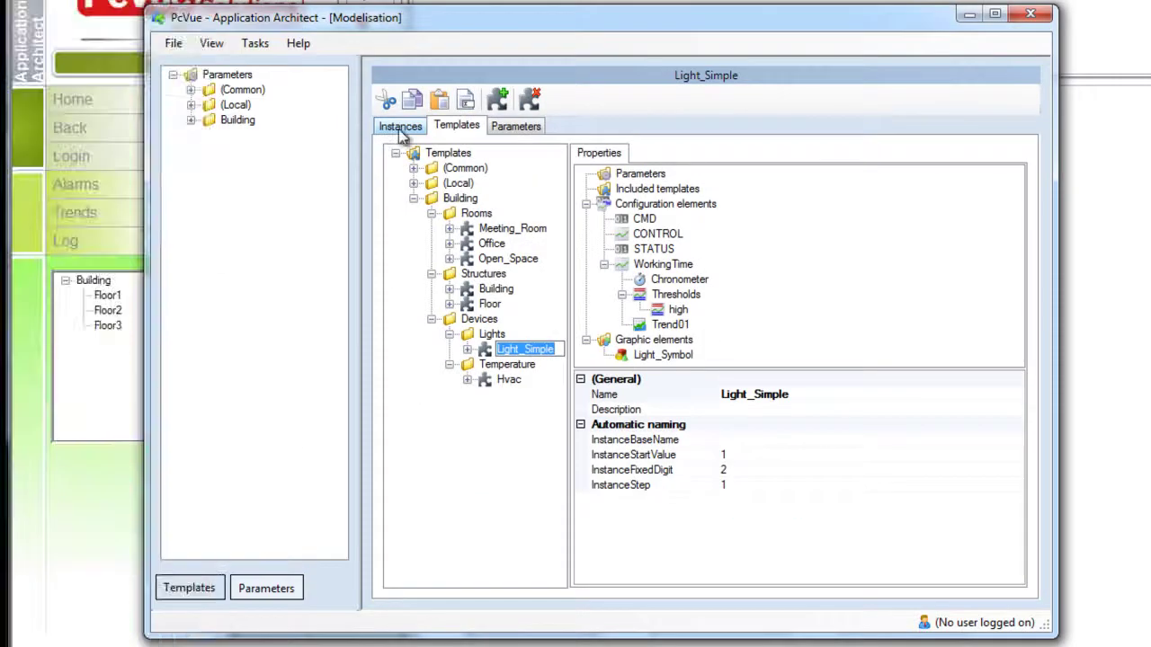
# Step: In the Instances tree, add a Floor instance under Building01 named Terrace
pyautogui.click(399, 128)
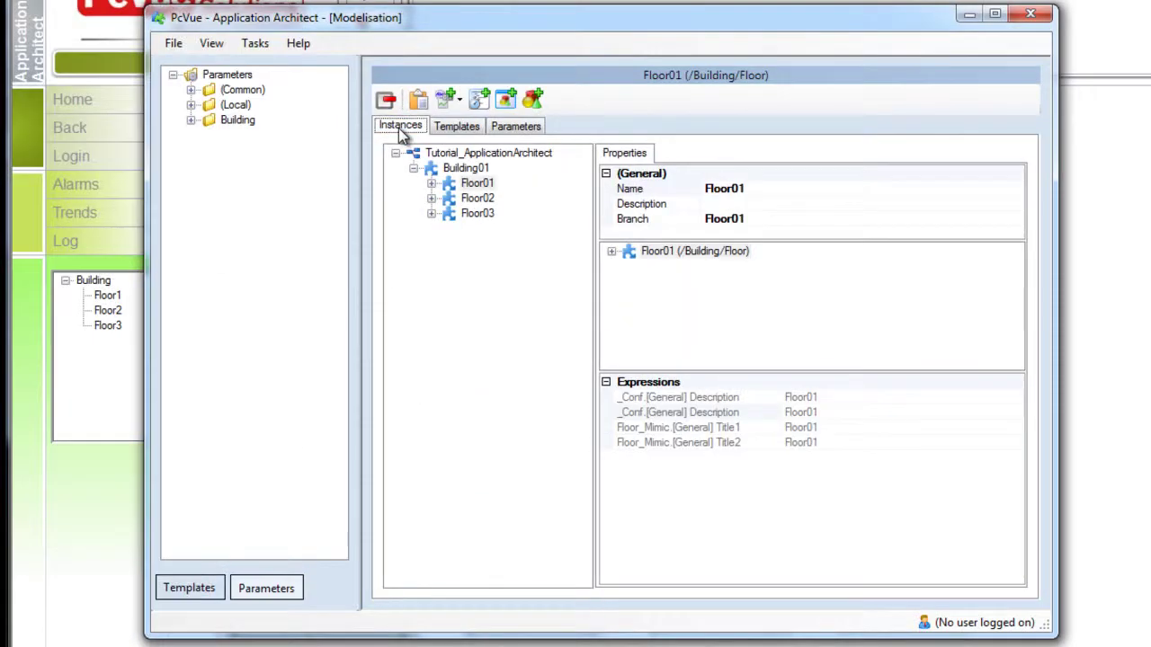
pyautogui.rightClick(438, 171)
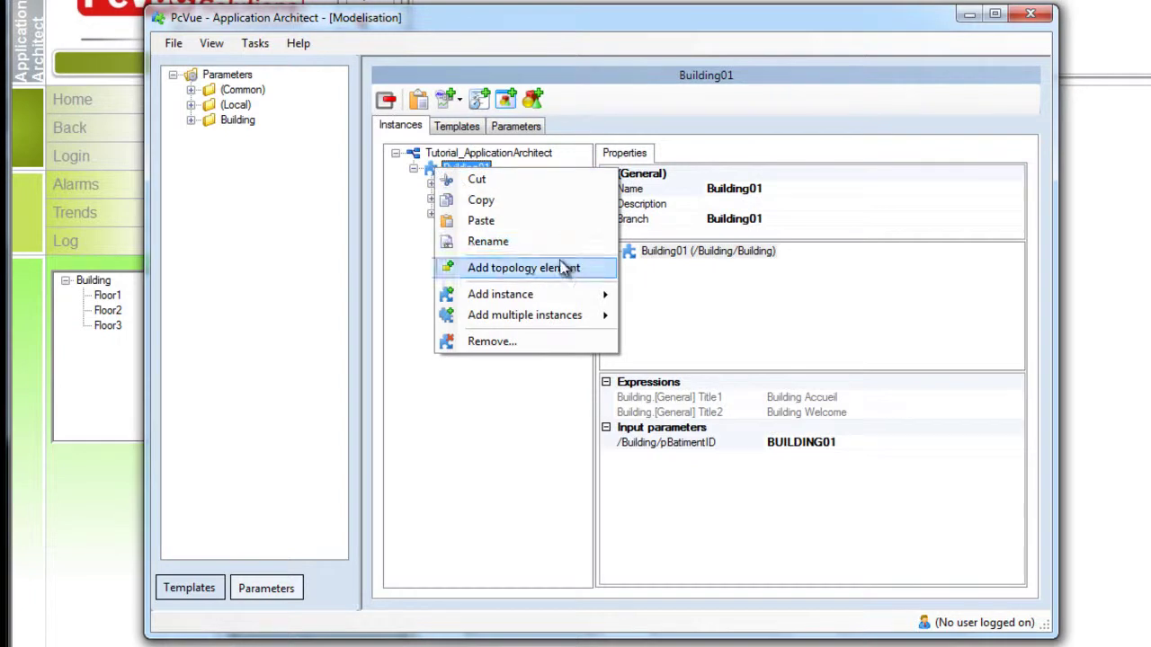
pyautogui.moveTo(589, 299)
pyautogui.moveTo(728, 340)
pyautogui.moveTo(802, 360)
pyautogui.click(908, 383)
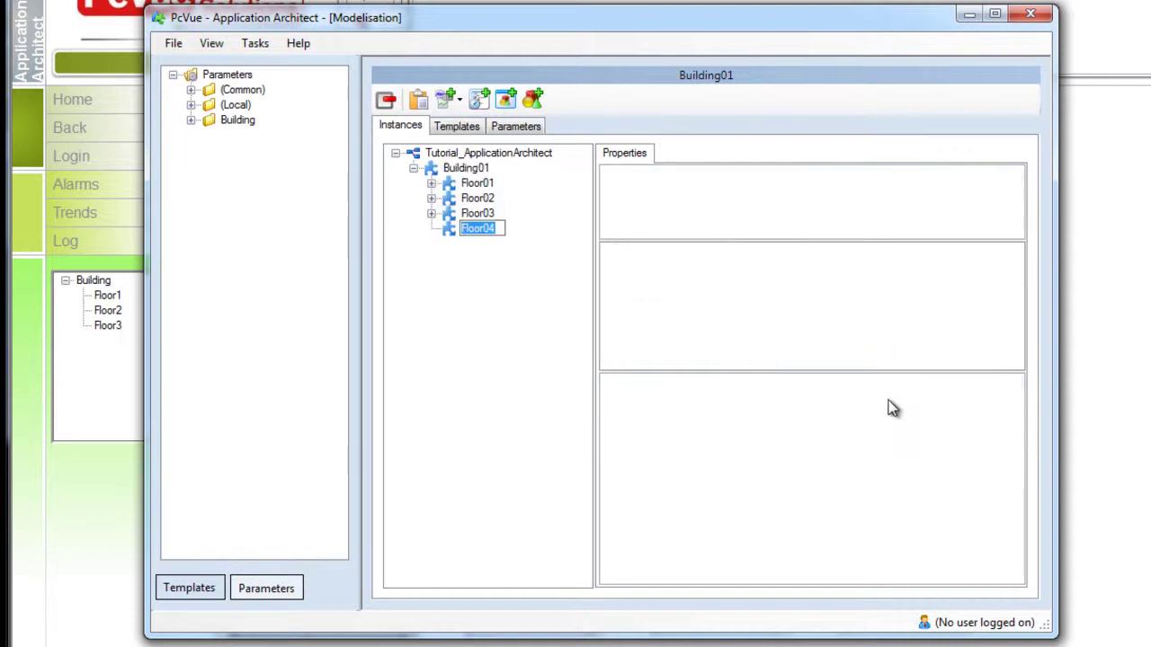
pyautogui.write('Terrace')
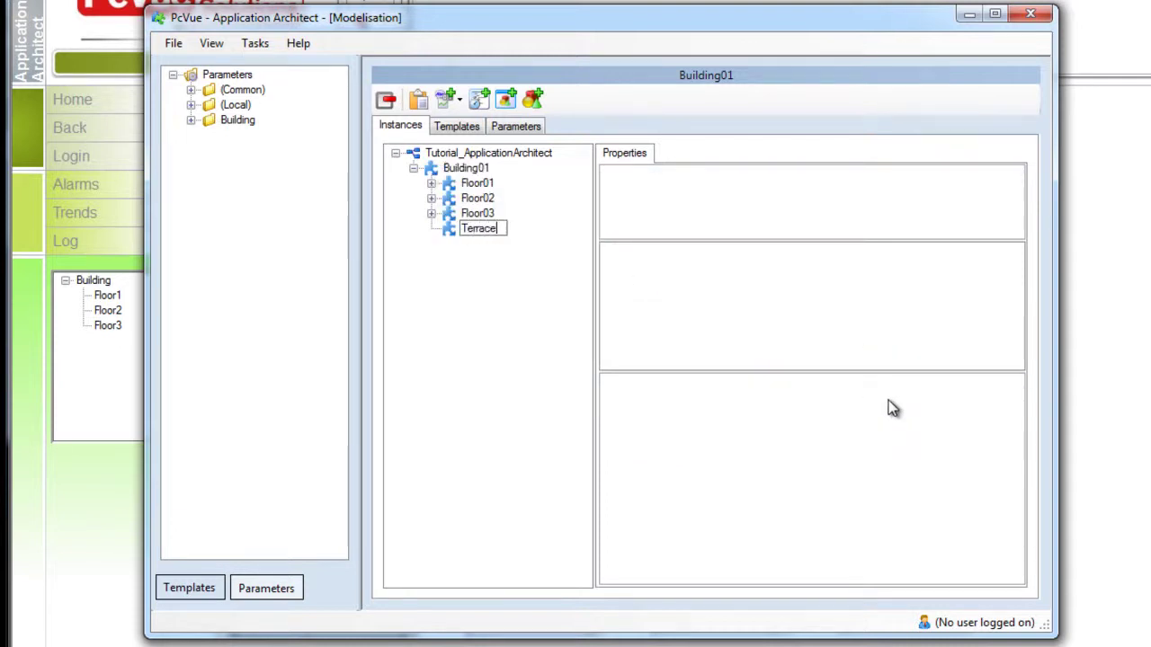
pyautogui.press('Return')
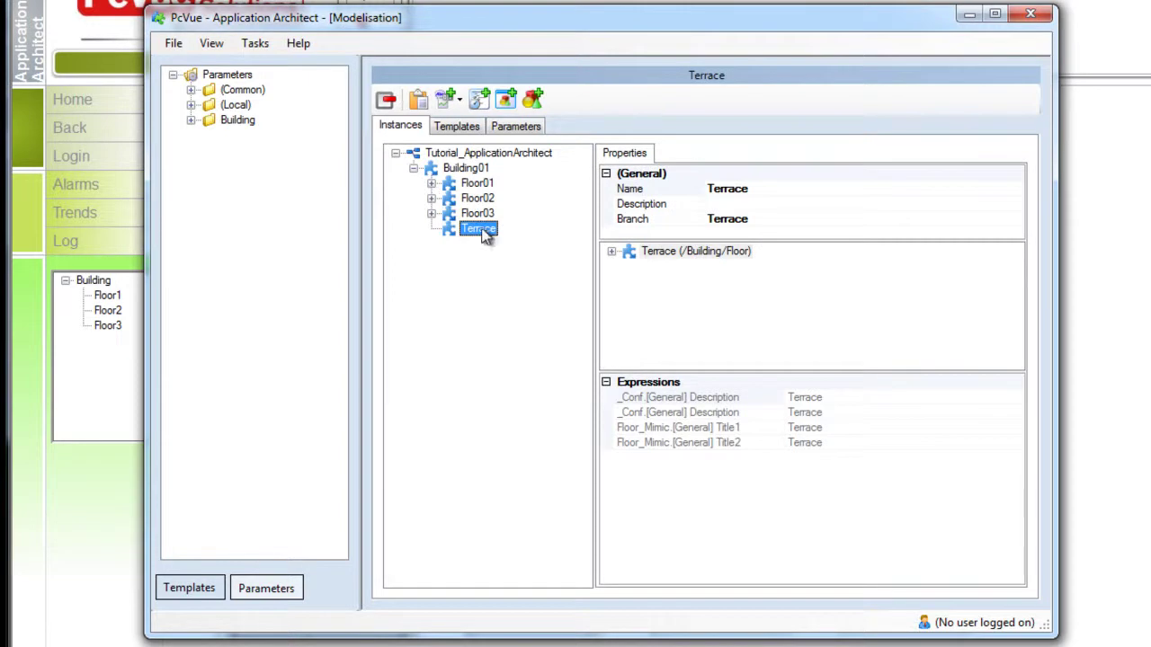
pyautogui.rightClick(484, 234)
# Step: Add a Meeting_Room instance under Terrace and name it Solarium
pyautogui.moveTo(610, 354)
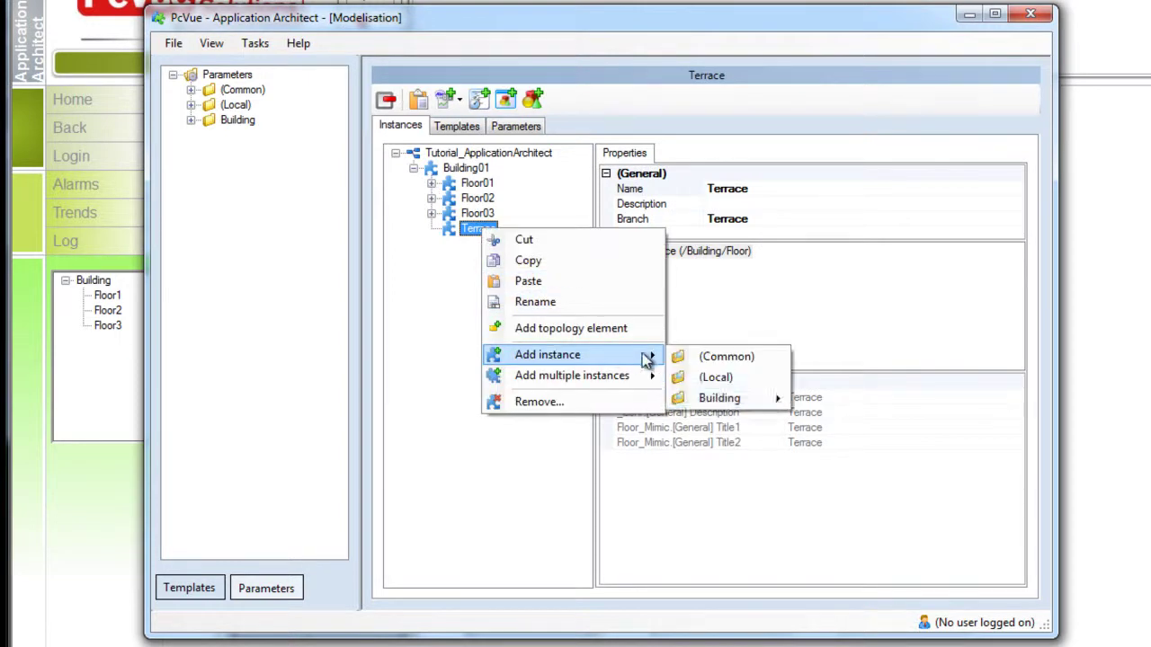
pyautogui.moveTo(771, 399)
pyautogui.moveTo(832, 401)
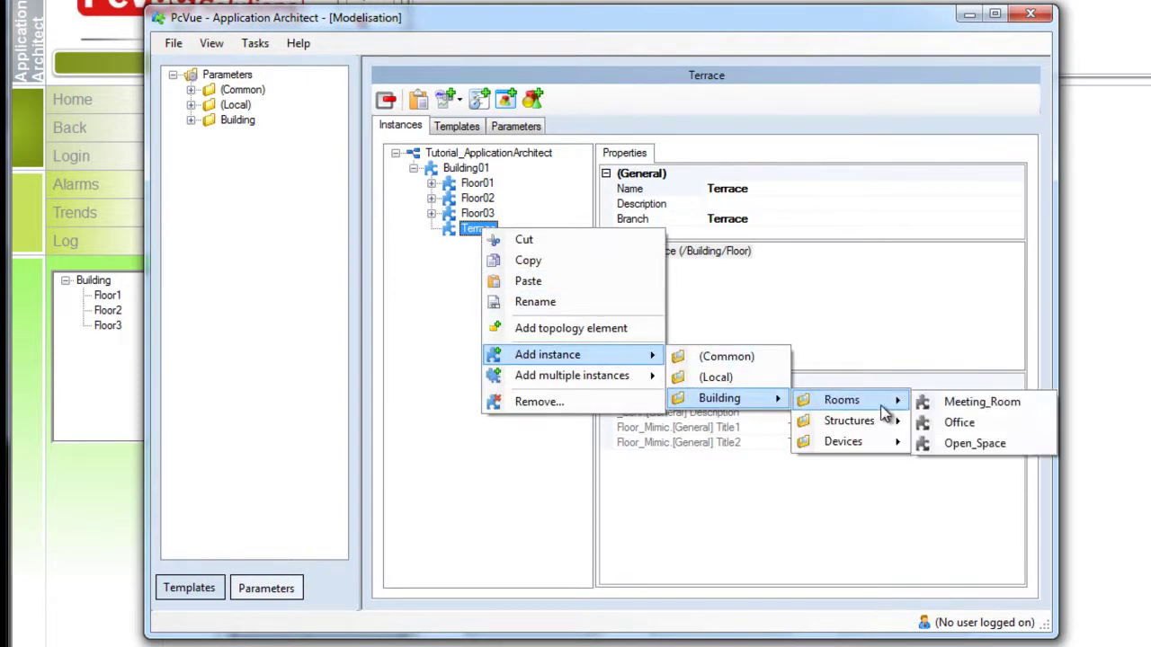
pyautogui.click(931, 401)
pyautogui.write('Solarium')
pyautogui.press('Return')
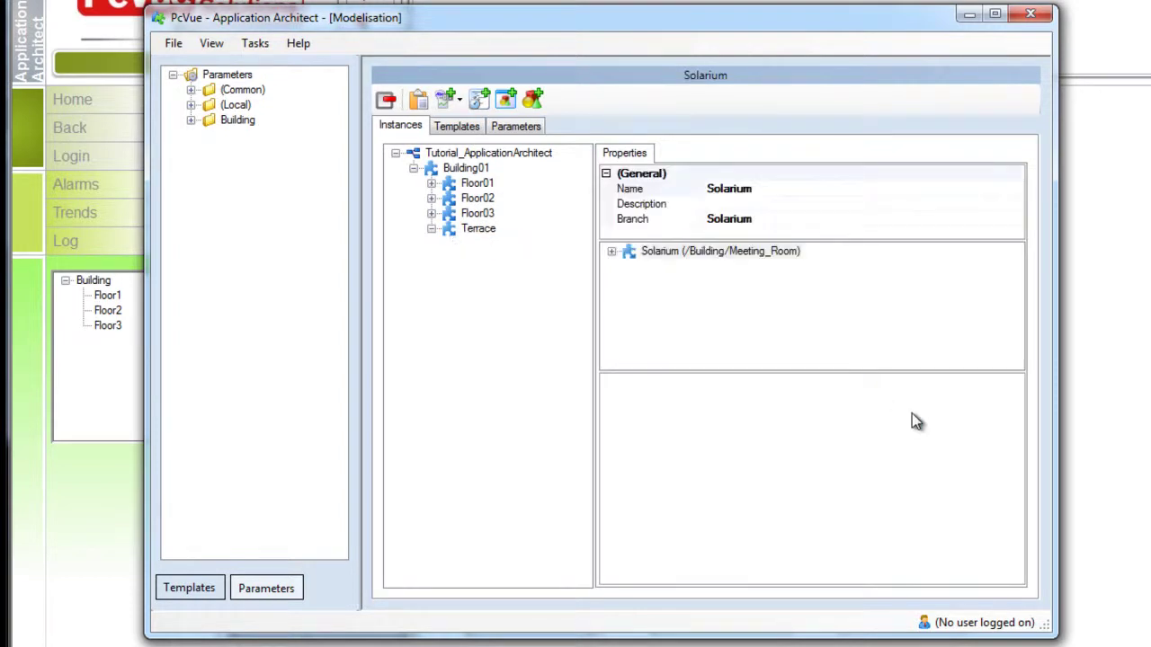
# Step: Expand Solarium and inspect its Light01, Light02 and Hvac01 devices
pyautogui.click(614, 251)
pyautogui.click(688, 281)
pyautogui.rightClick(710, 282)
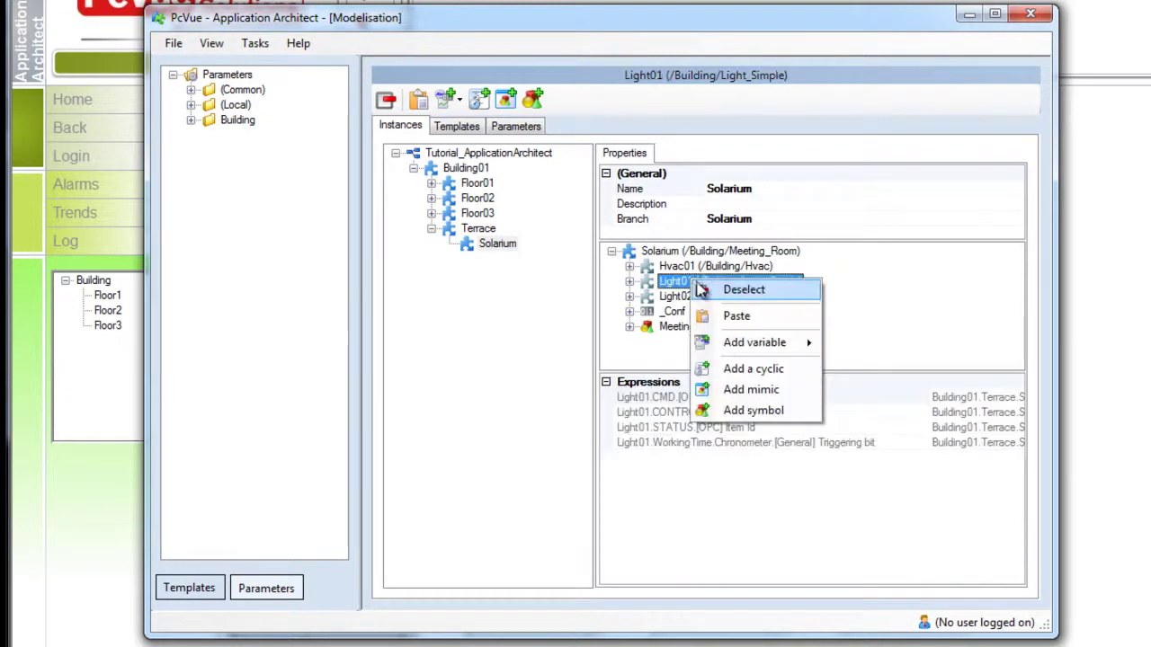
pyautogui.press('Escape')
pyautogui.click(725, 296)
pyautogui.rightClick(718, 298)
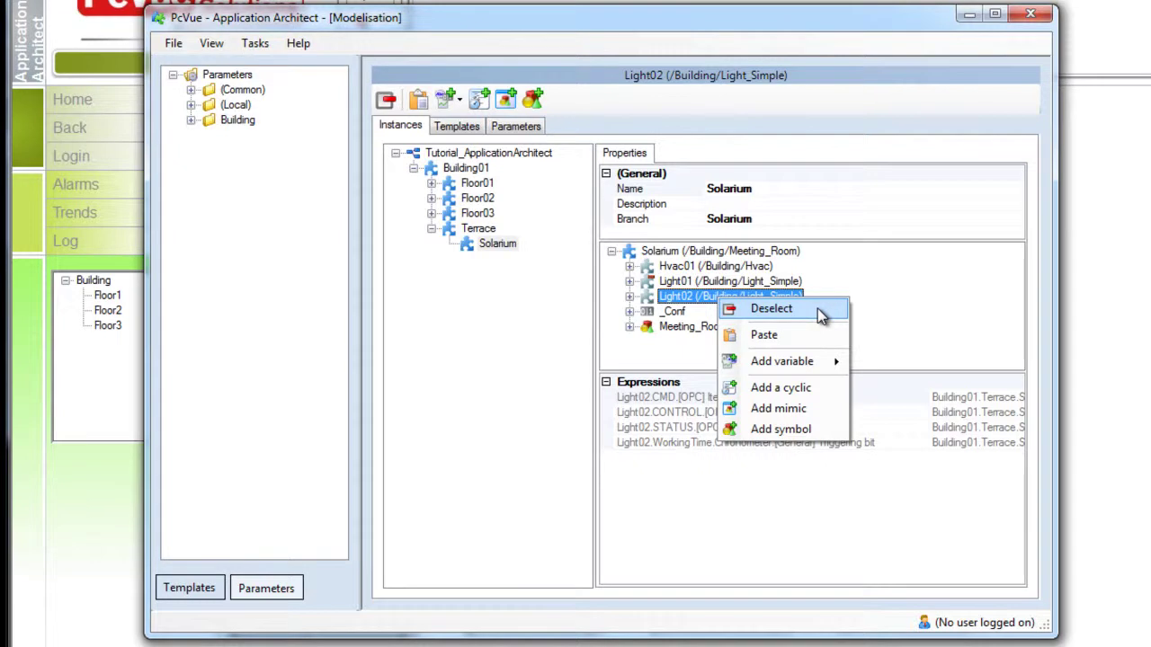
pyautogui.press('Escape')
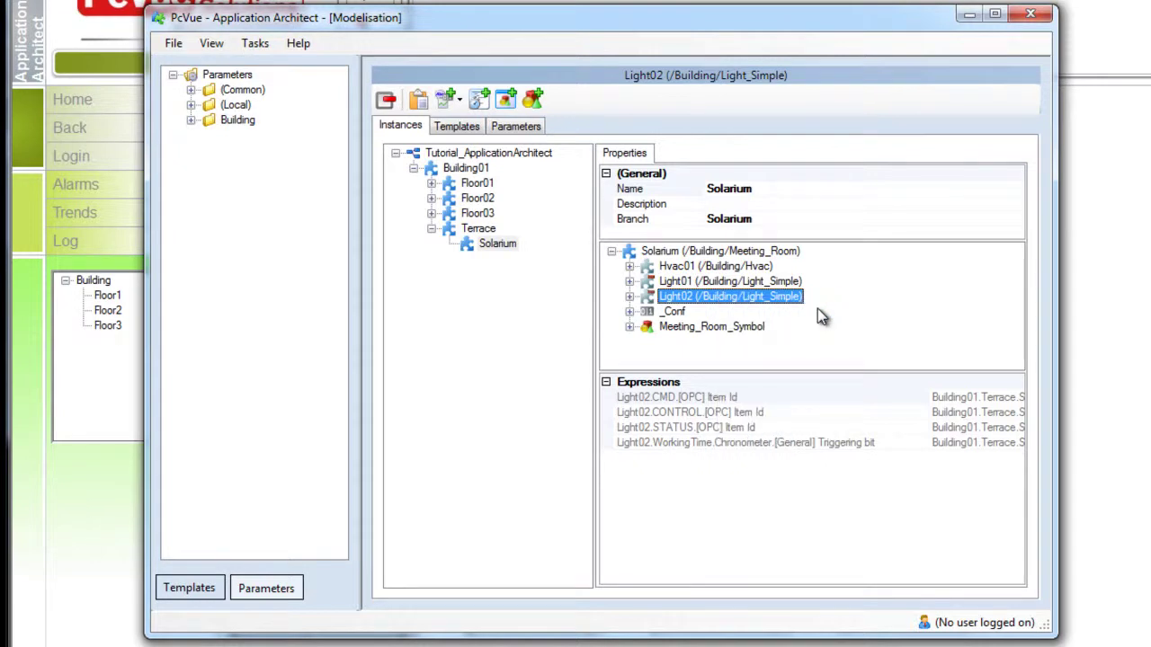
pyautogui.click(765, 266)
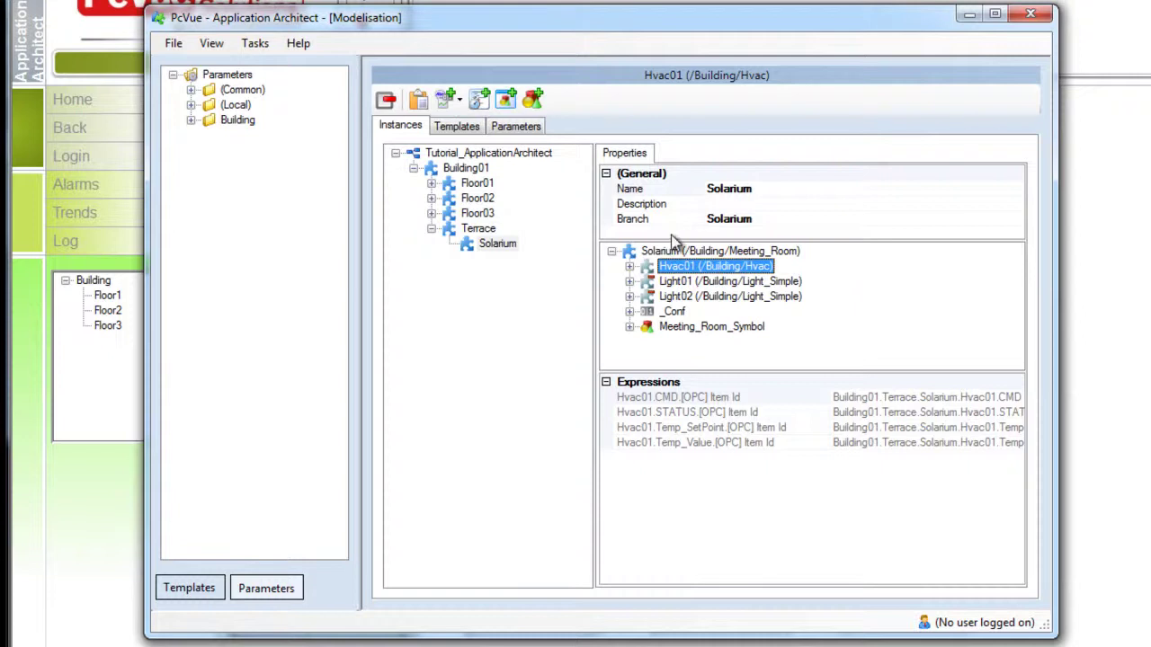
# Step: Expand Floor01 and remove the Meeting_Room01 instance, confirming the deletion
pyautogui.click(431, 183)
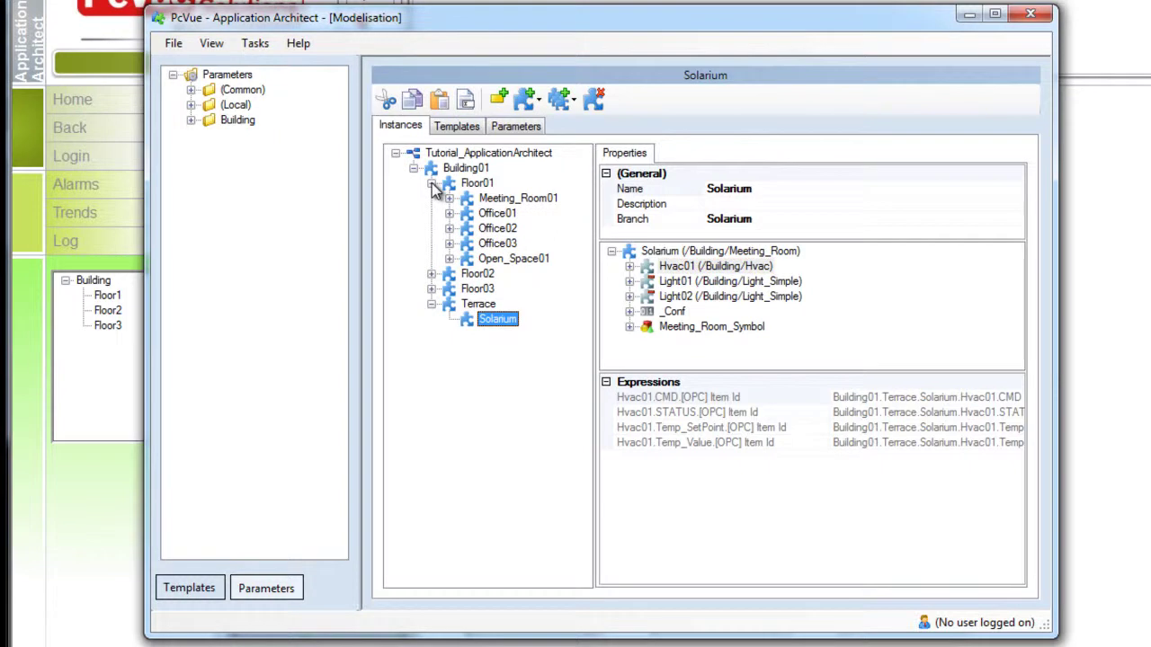
pyautogui.rightClick(519, 200)
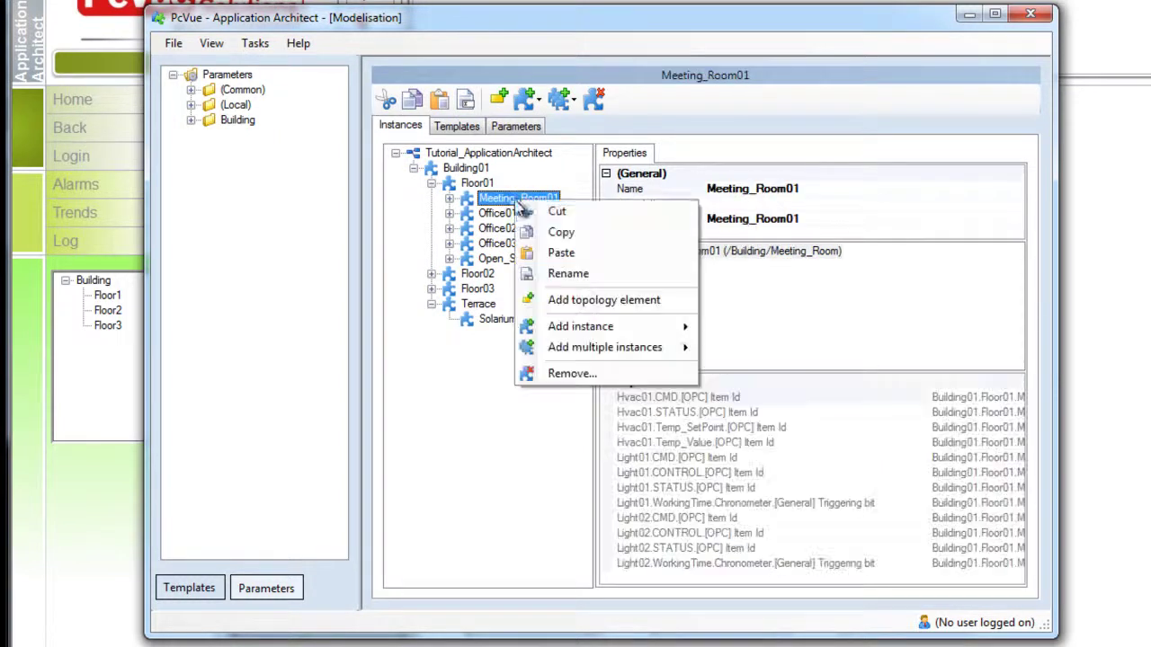
pyautogui.click(608, 391)
pyautogui.click(840, 424)
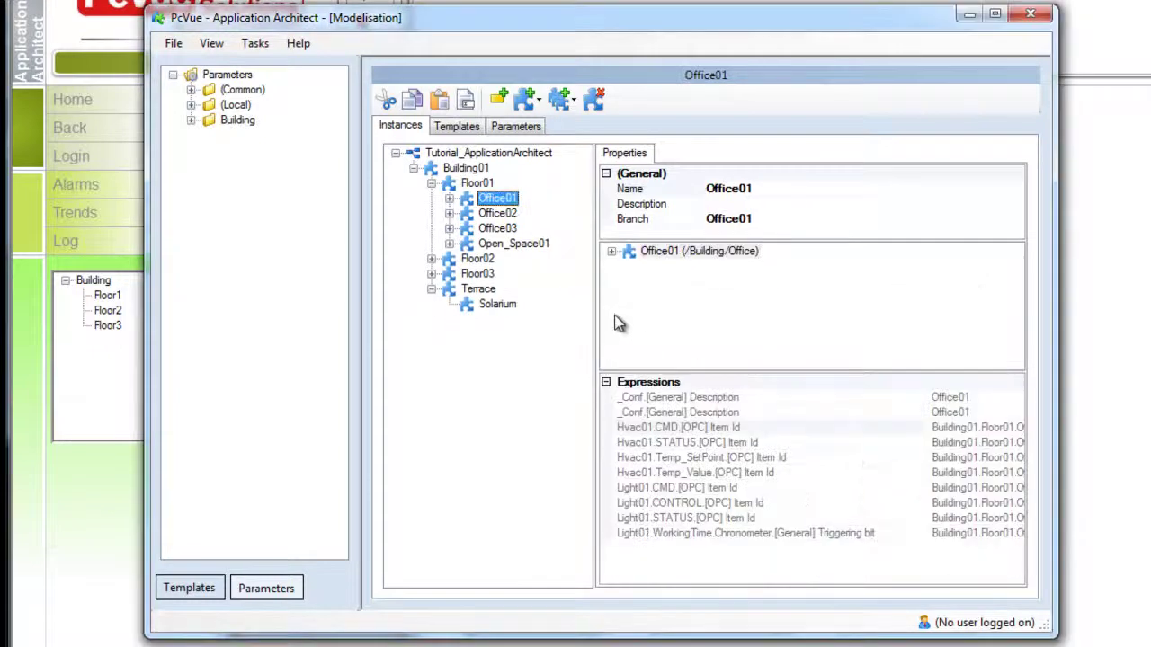
# Step: Remove the Open_Space01 room from Floor01, confirming with Yes
pyautogui.rightClick(543, 248)
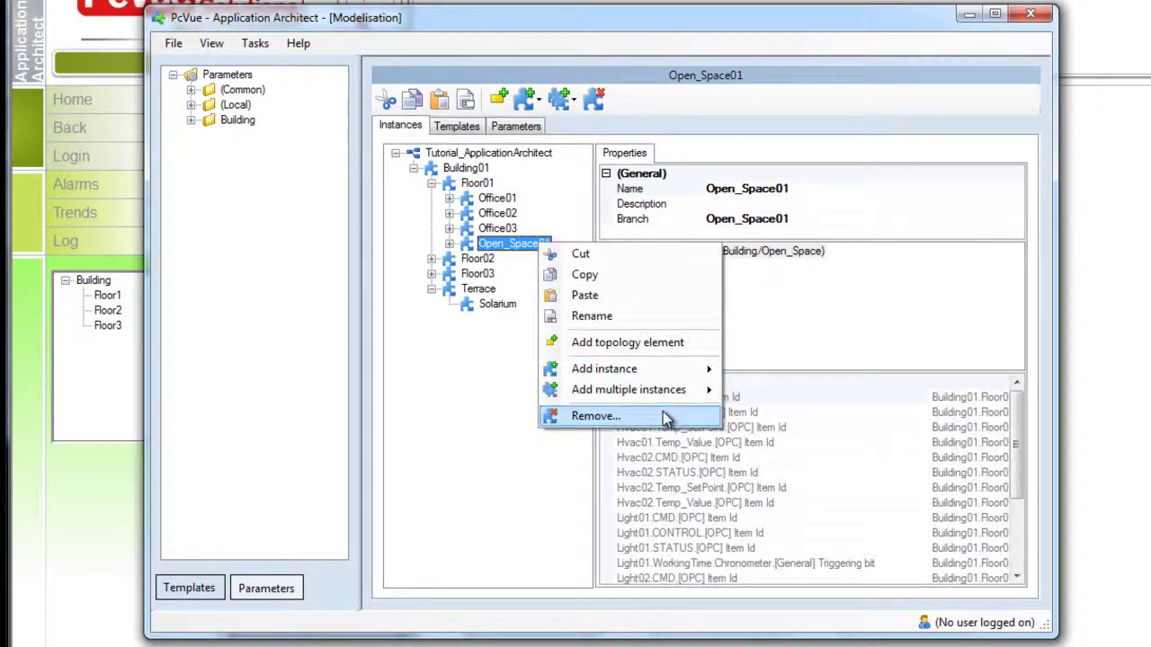
pyautogui.click(663, 414)
pyautogui.click(834, 425)
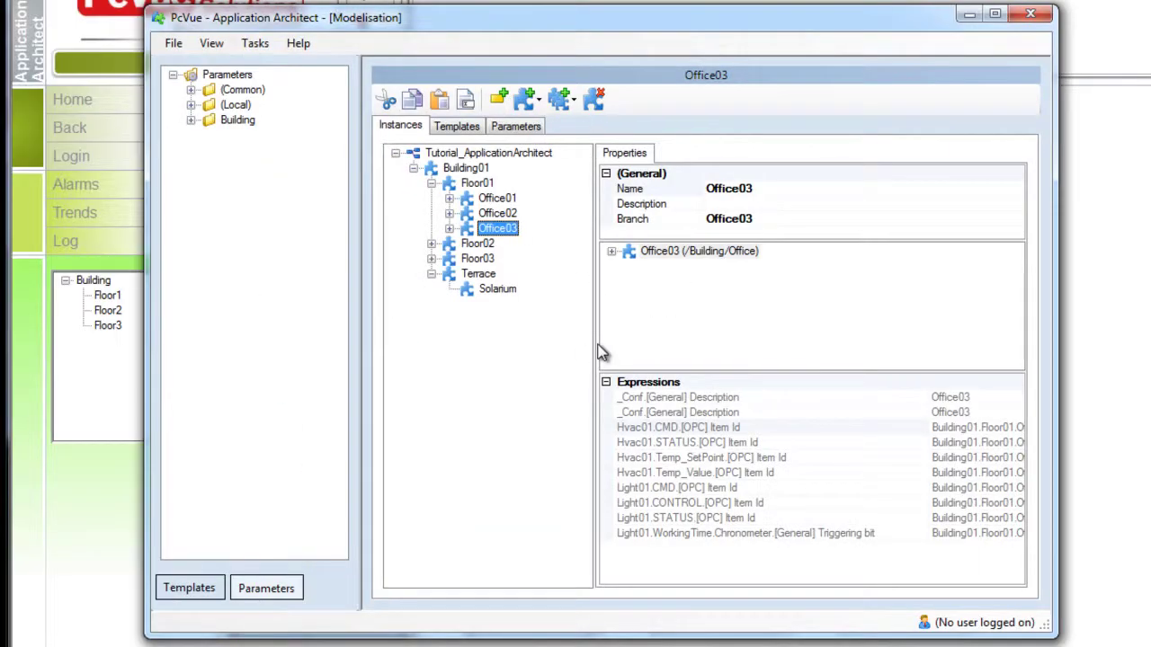
# Step: Run Tasks > Generate with Check consistency before generation enabled, continuing through to generation
pyautogui.click(256, 44)
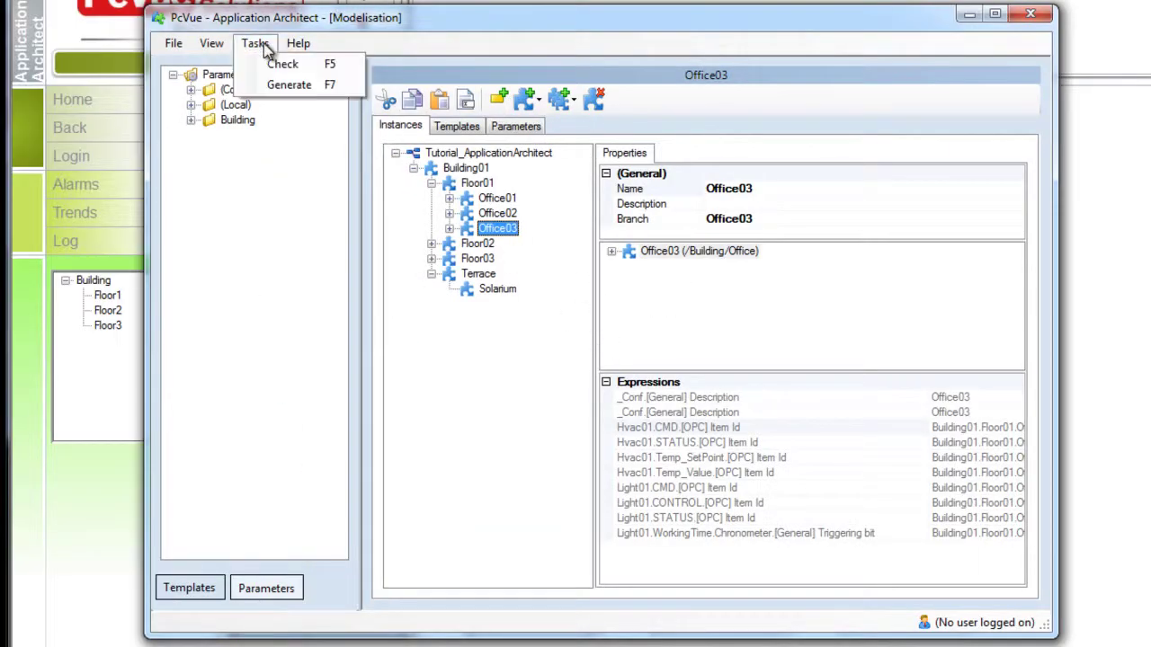
pyautogui.click(287, 83)
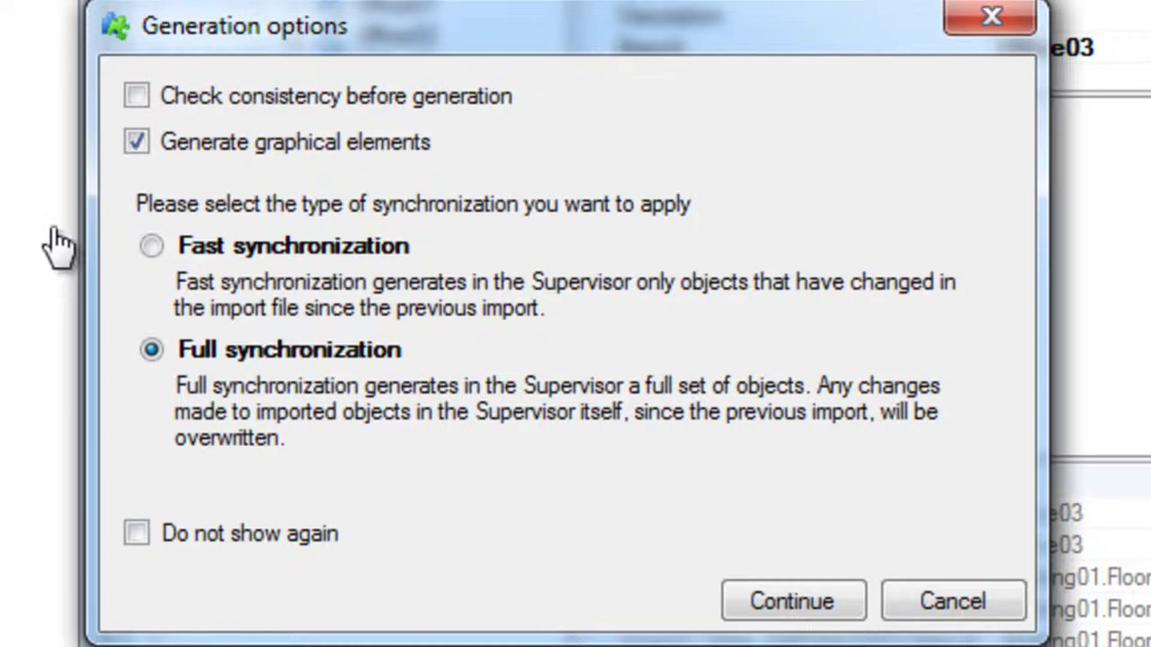
pyautogui.click(139, 99)
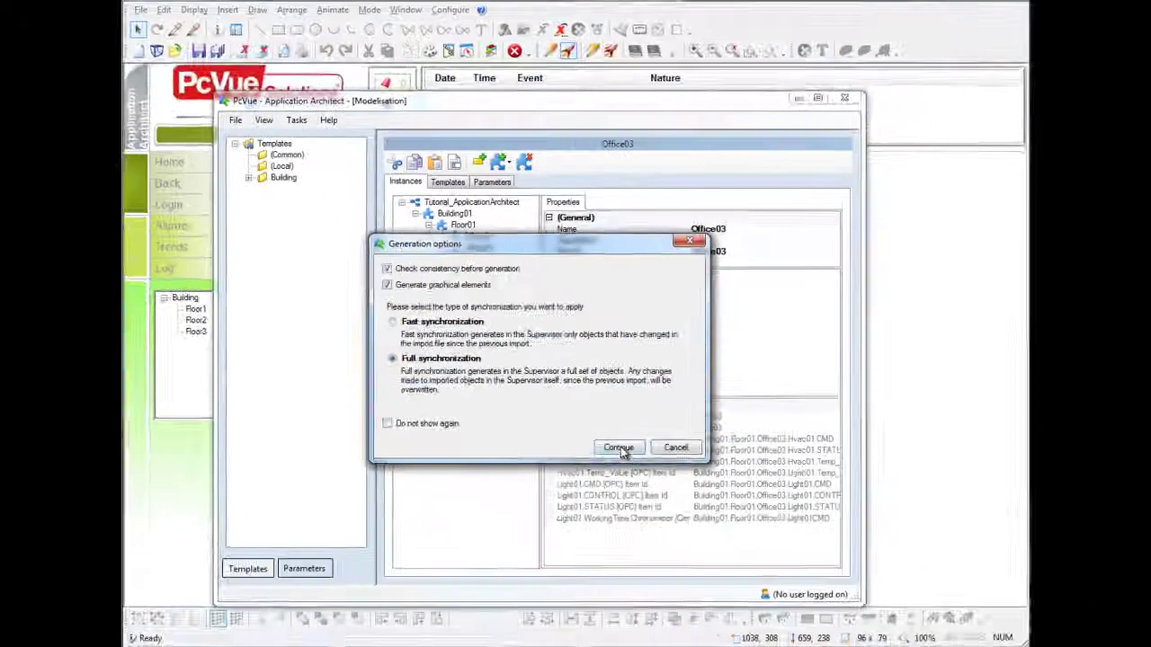
pyautogui.click(791, 601)
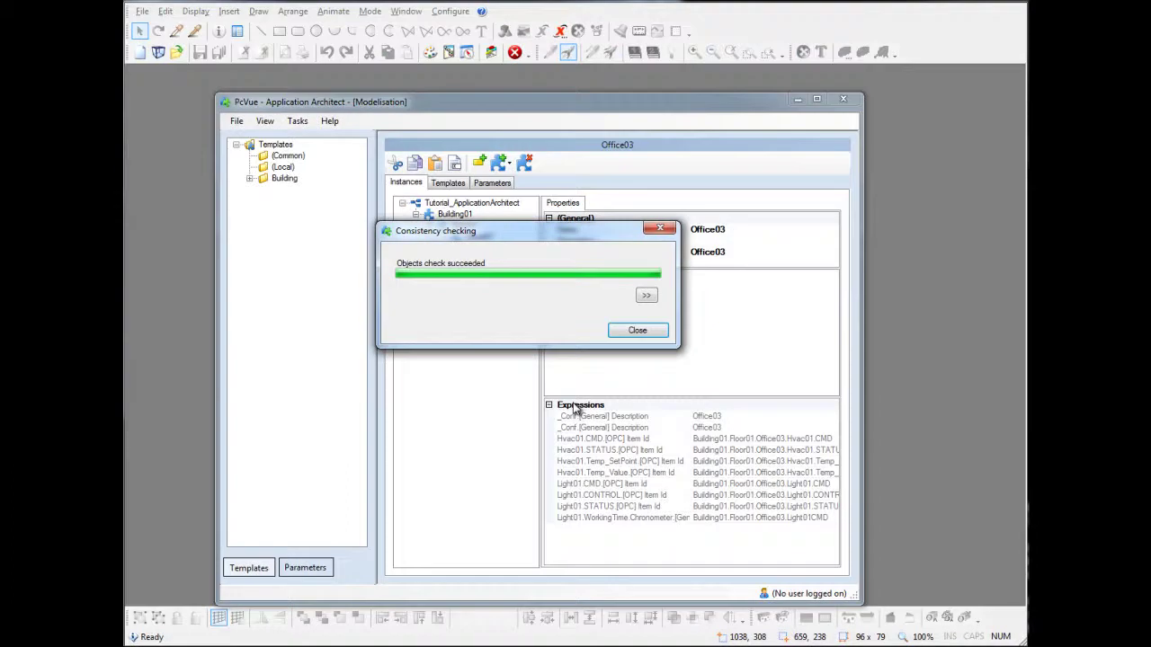
pyautogui.click(635, 330)
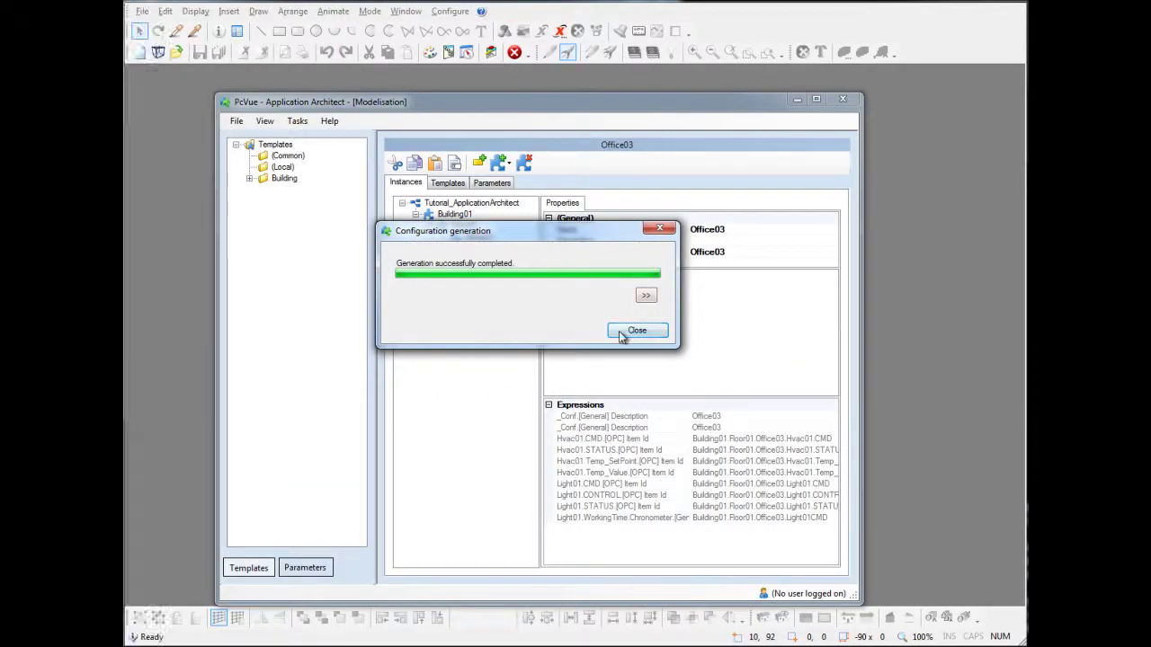
# Step: Dismiss the generation result and view the Terrace > Solarium > Hvac01 variables in the Application Explorer
pyautogui.click(635, 331)
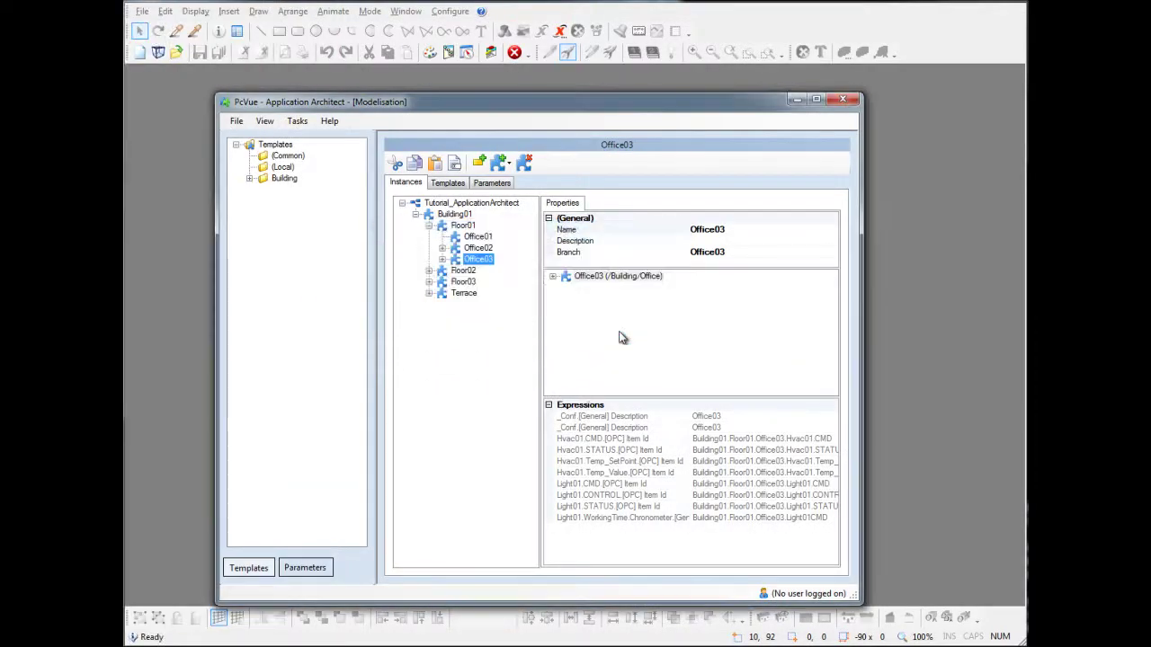
pyautogui.click(450, 11)
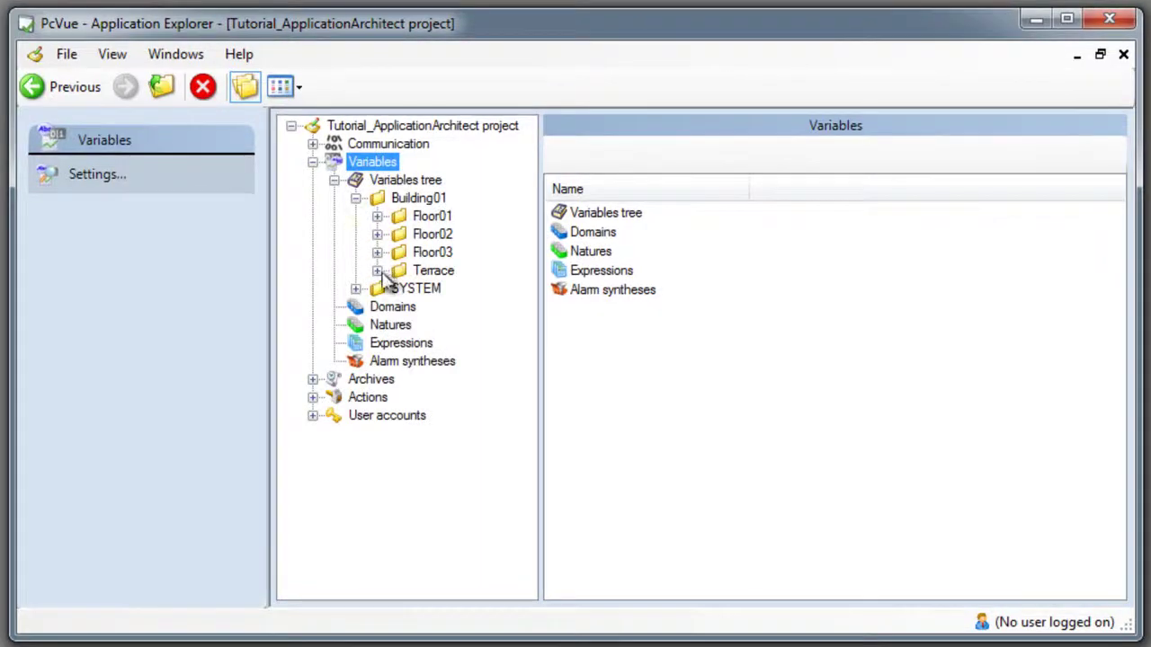
pyautogui.click(379, 277)
pyautogui.click(376, 270)
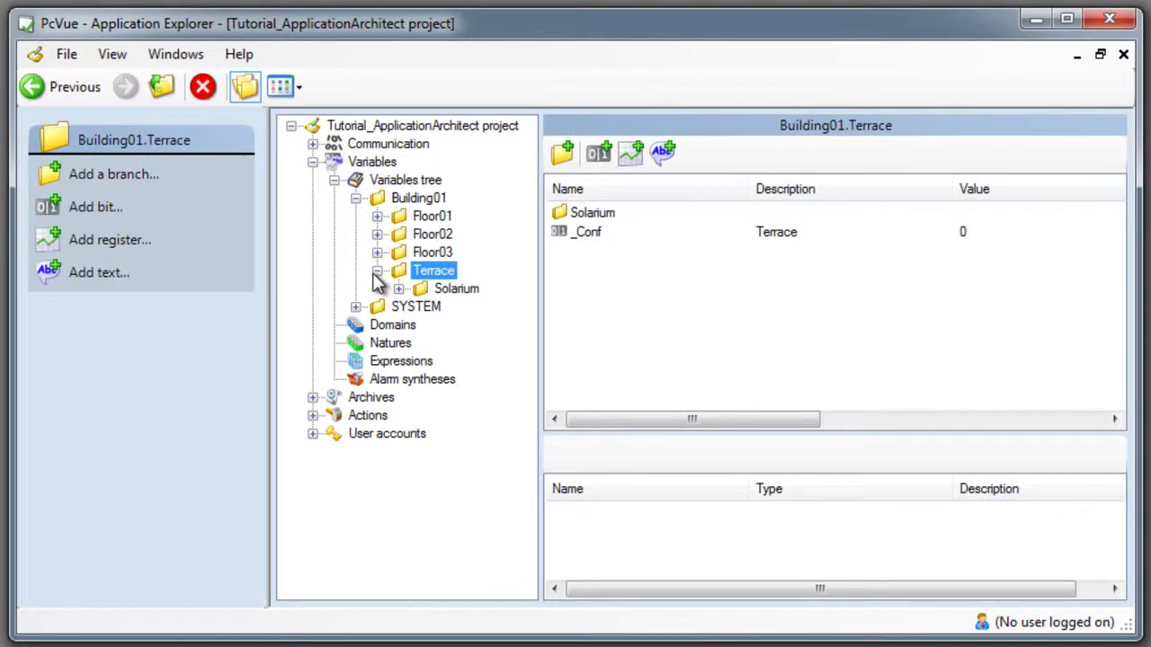
pyautogui.click(398, 288)
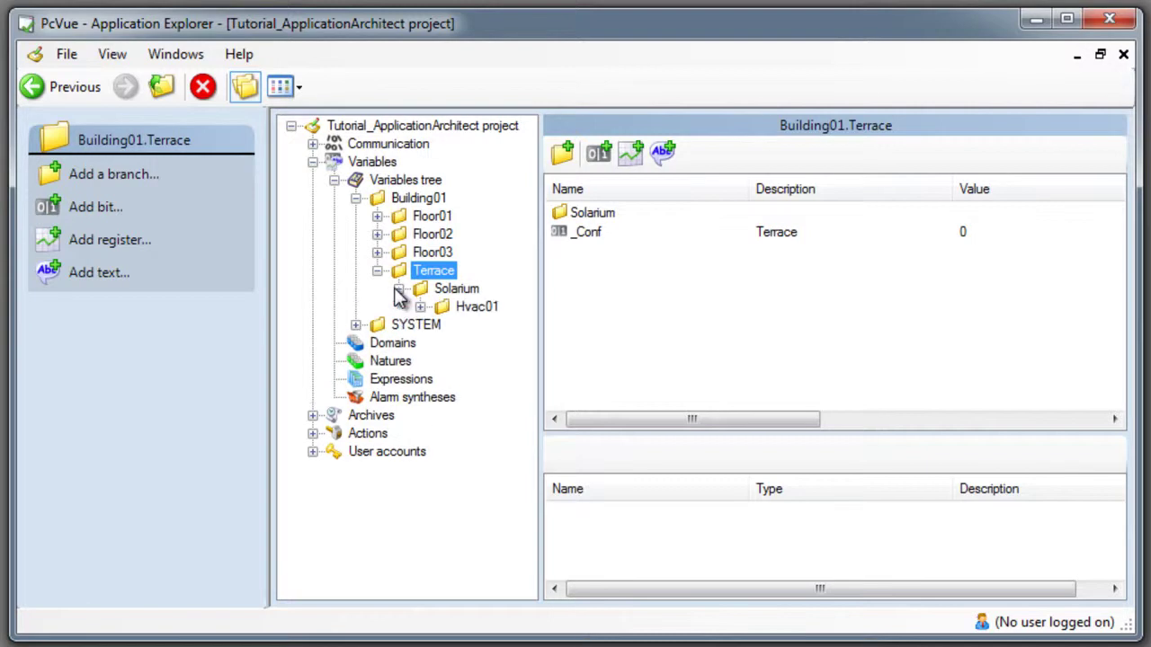
pyautogui.click(441, 308)
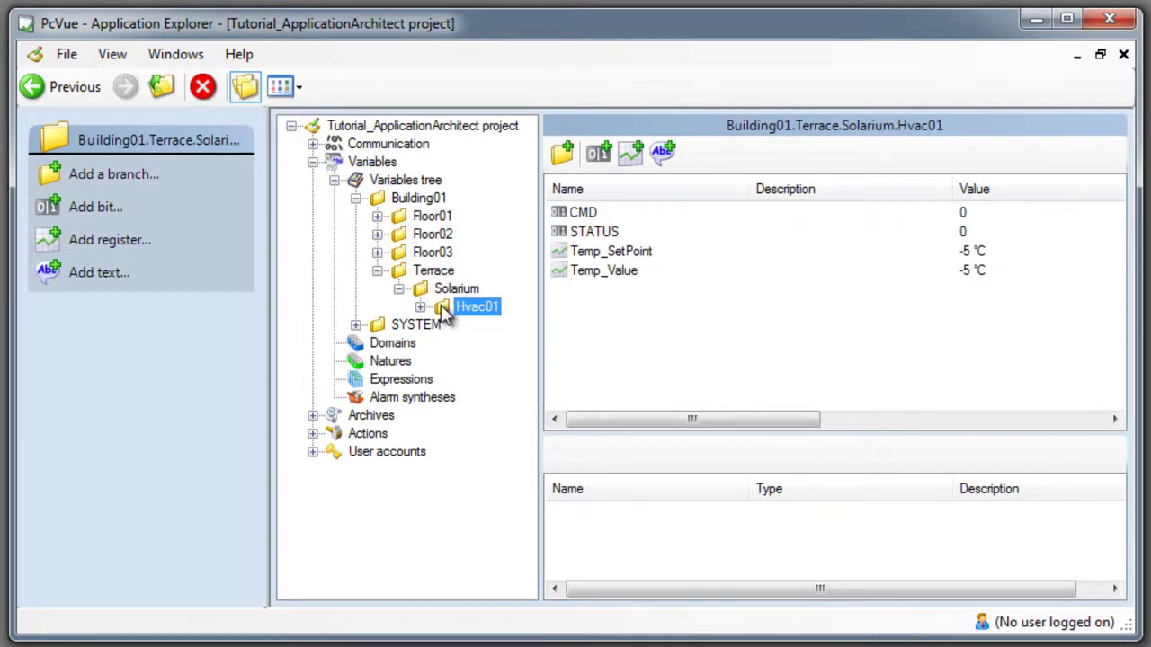
# Step: Check the Floor01 Office01 and Office03 Light01 variables, including WorkingTime details
pyautogui.click(377, 216)
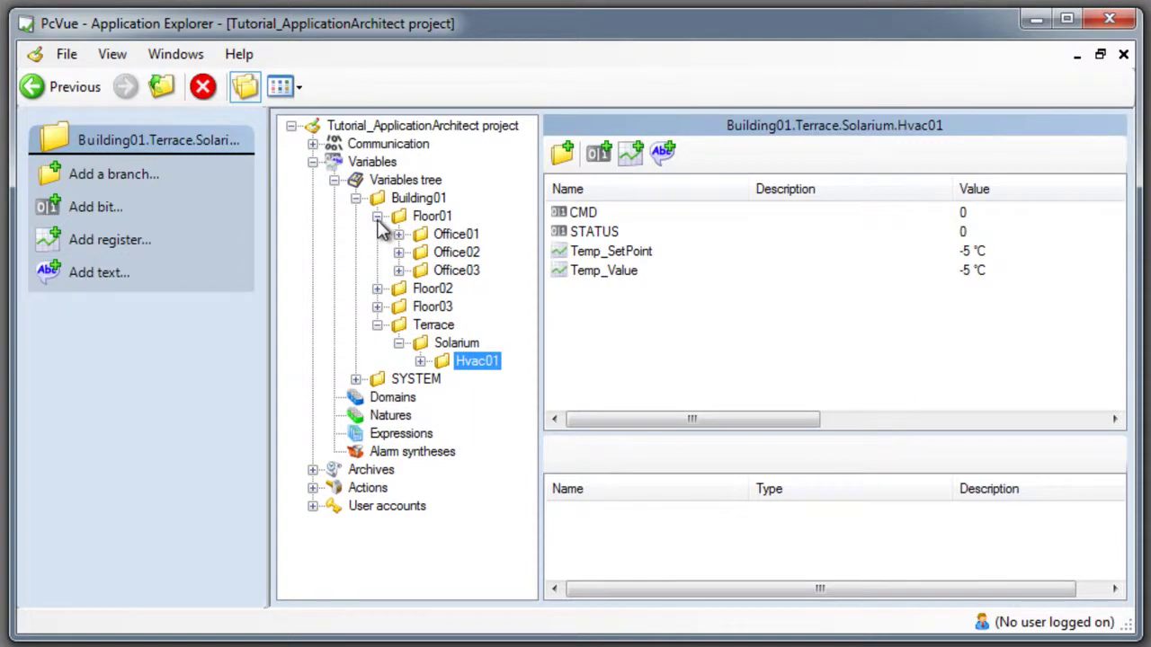
pyautogui.click(399, 235)
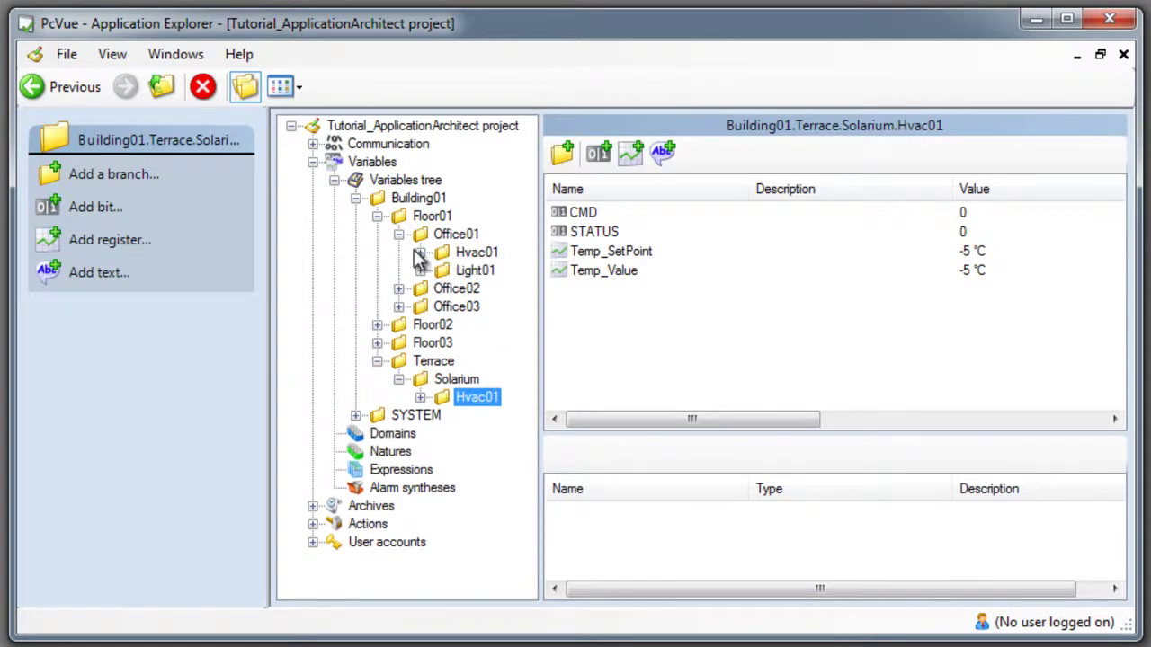
pyautogui.click(444, 270)
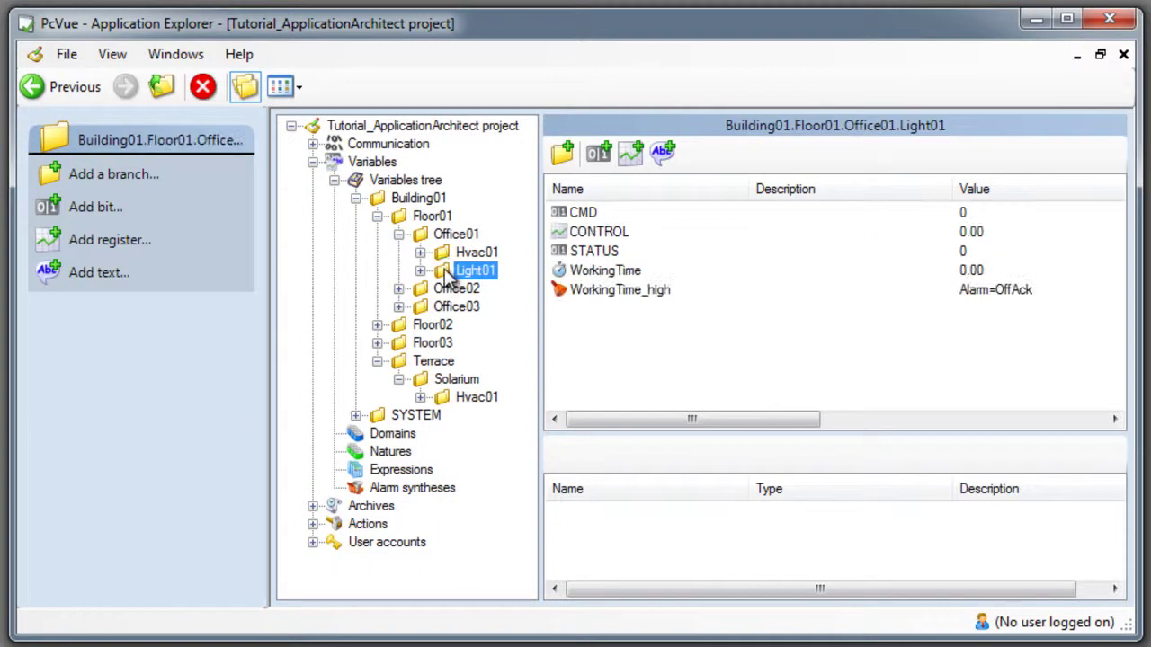
pyautogui.click(398, 307)
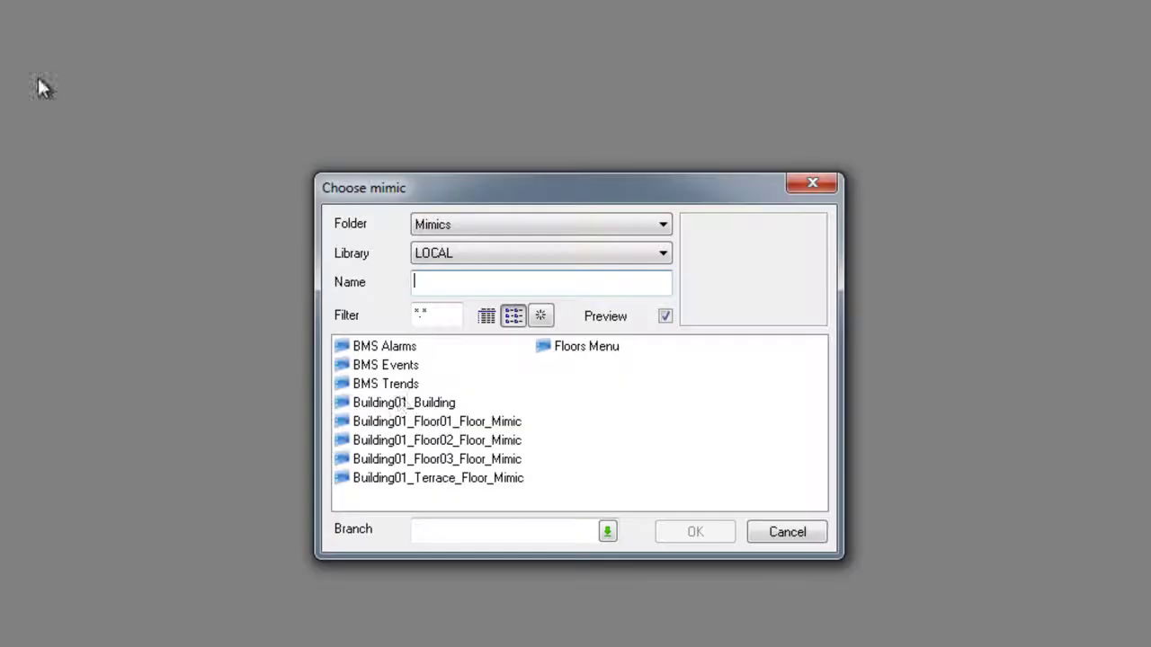
# Step: Place the Terrace button on the Building01_Building mimic, test it in run mode, and save
pyautogui.doubleClick(452, 403)
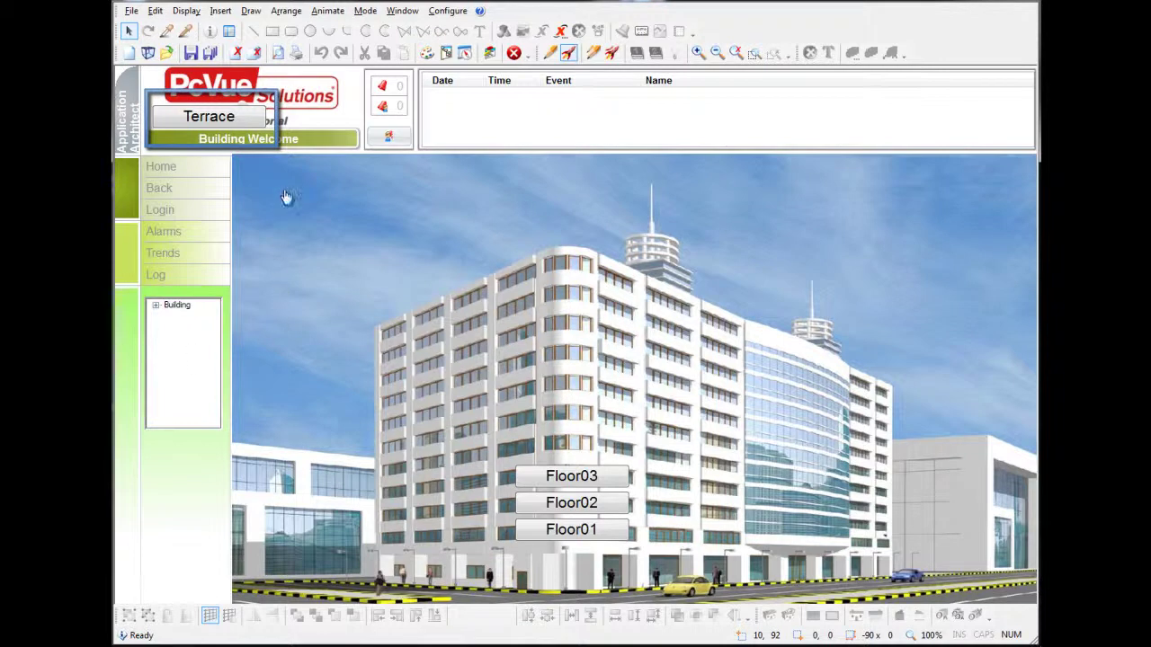
pyautogui.rightClick(286, 193)
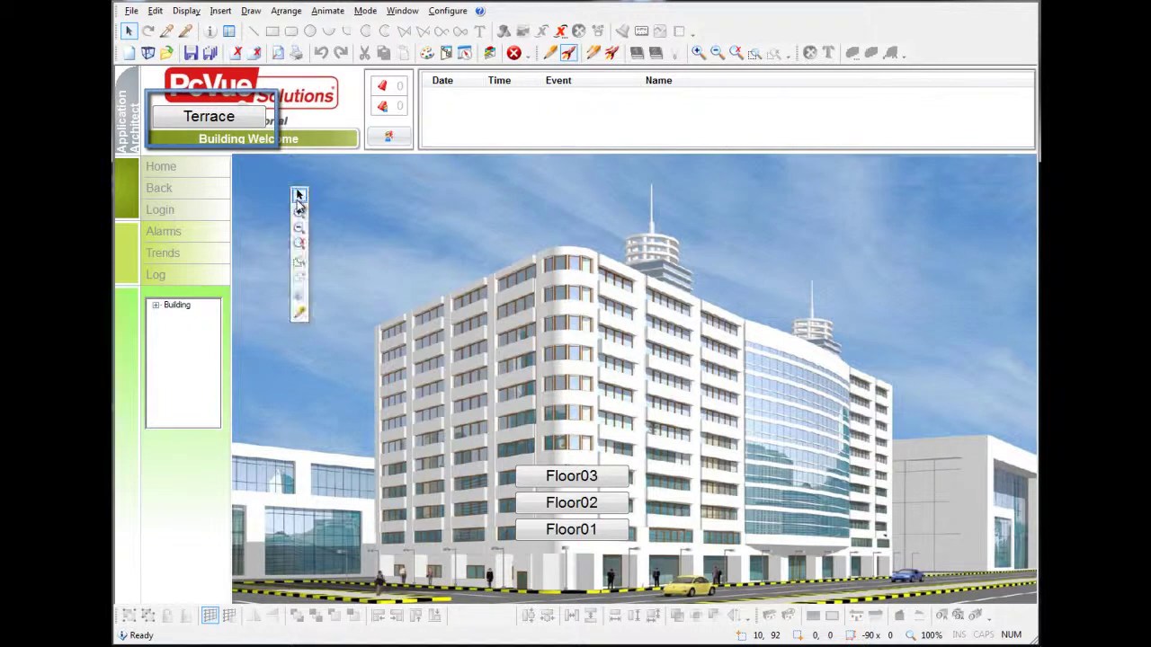
pyautogui.click(299, 299)
pyautogui.moveTo(224, 132); pyautogui.dragTo(586, 275)
pyautogui.rightClick(360, 115)
pyautogui.click(433, 233)
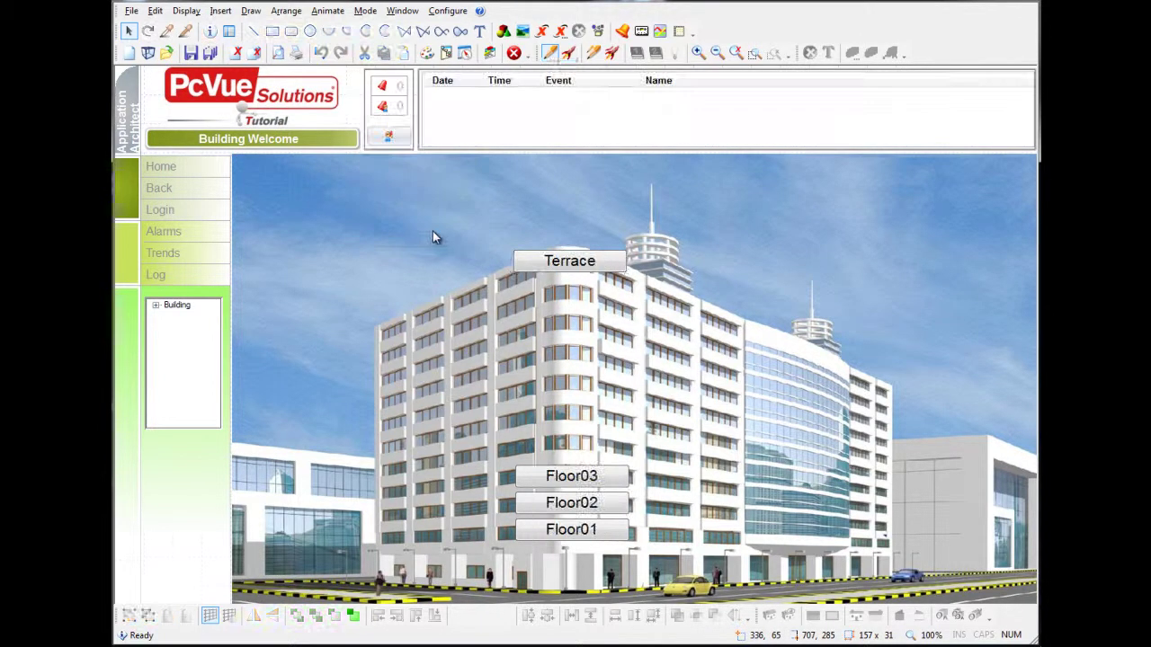
pyautogui.click(550, 262)
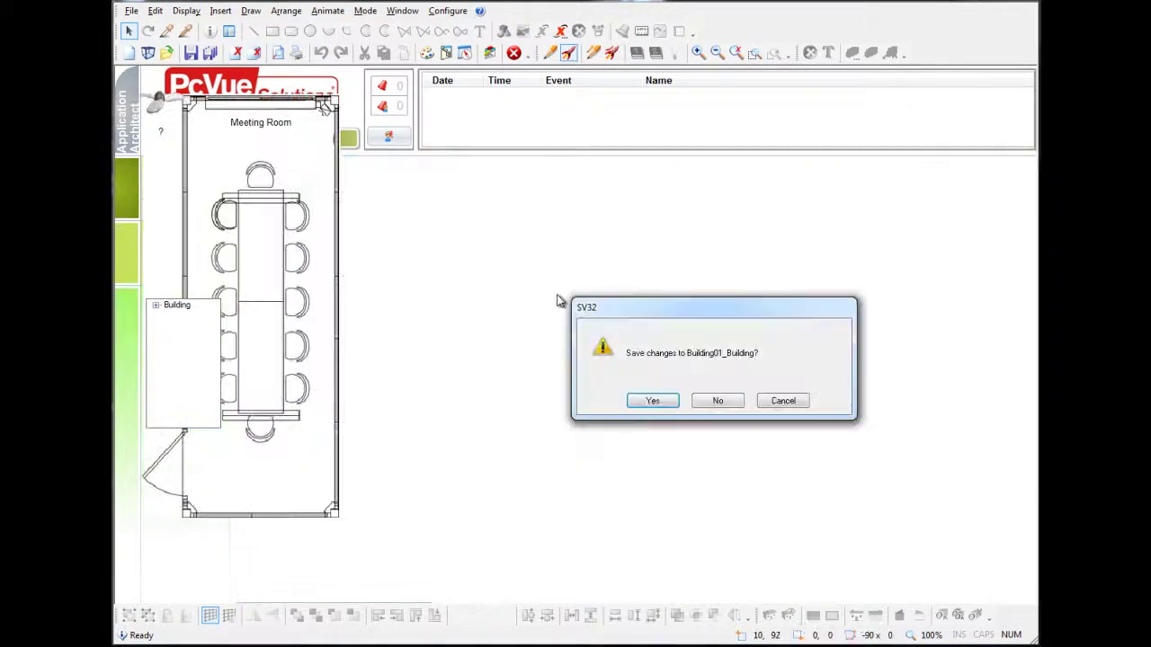
pyautogui.click(627, 404)
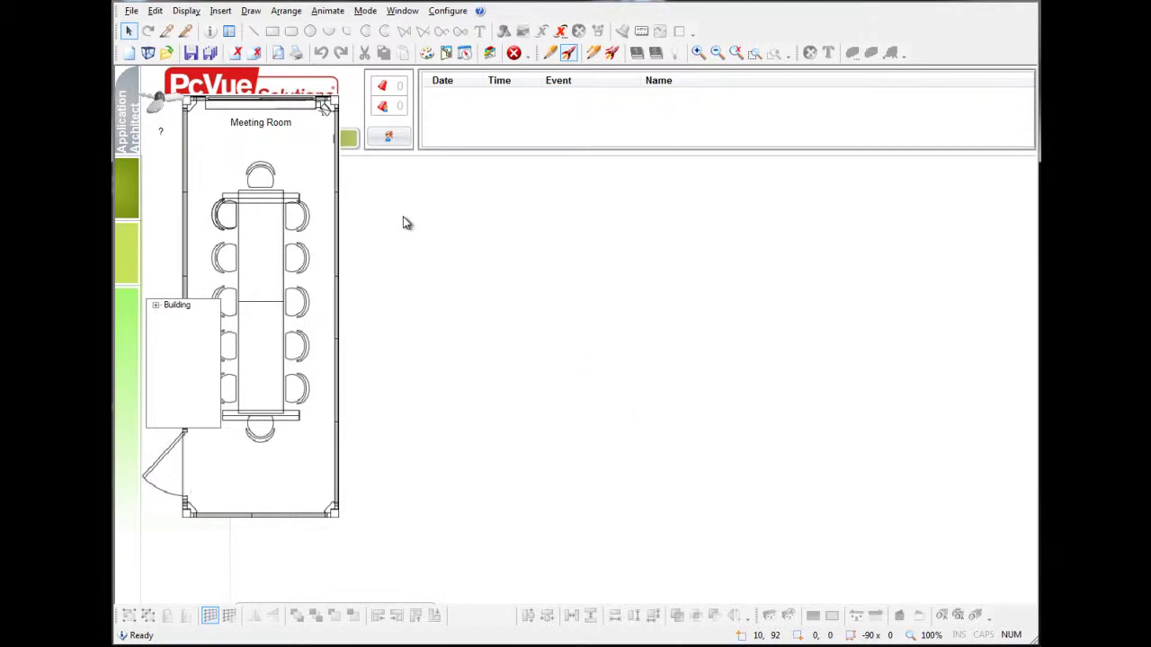
# Step: In the Terrace mimic, center the meeting room layout and move the Temperature label into the room
pyautogui.rightClick(378, 204)
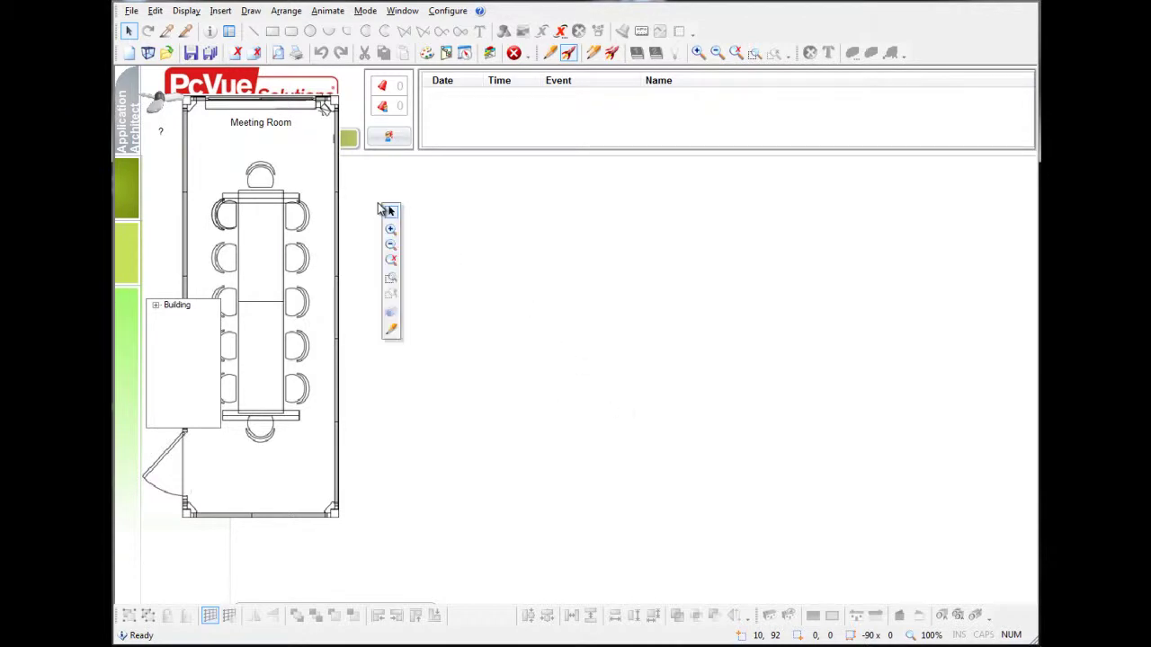
pyautogui.click(393, 333)
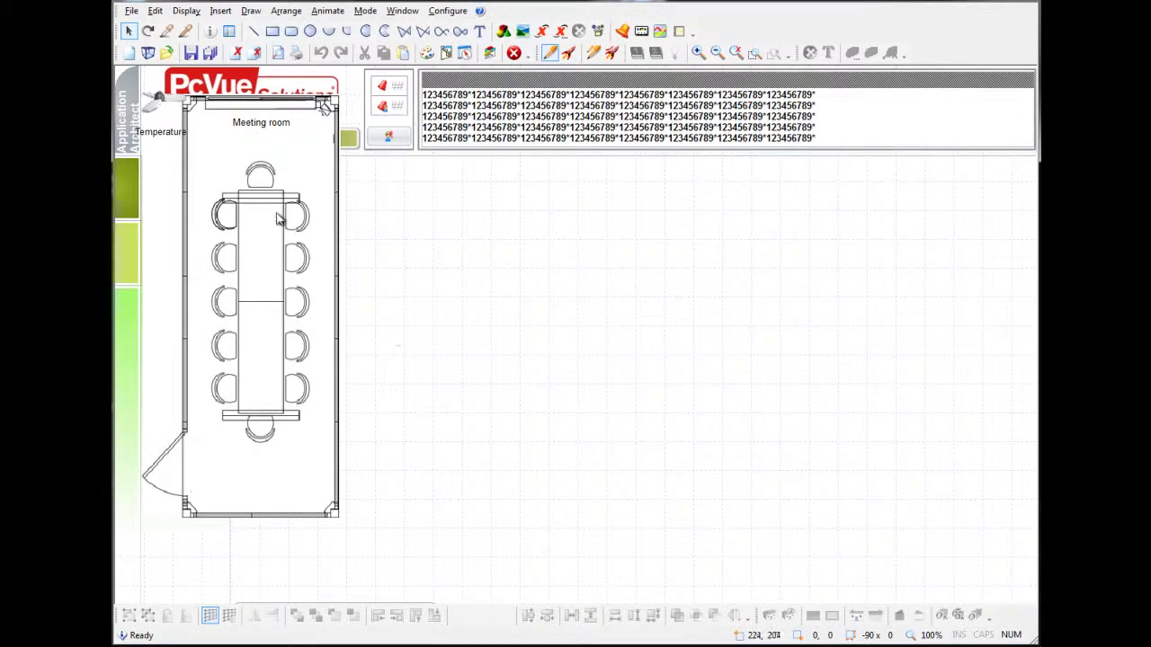
pyautogui.moveTo(277, 213); pyautogui.dragTo(642, 288)
pyautogui.moveTo(179, 106); pyautogui.dragTo(637, 538)
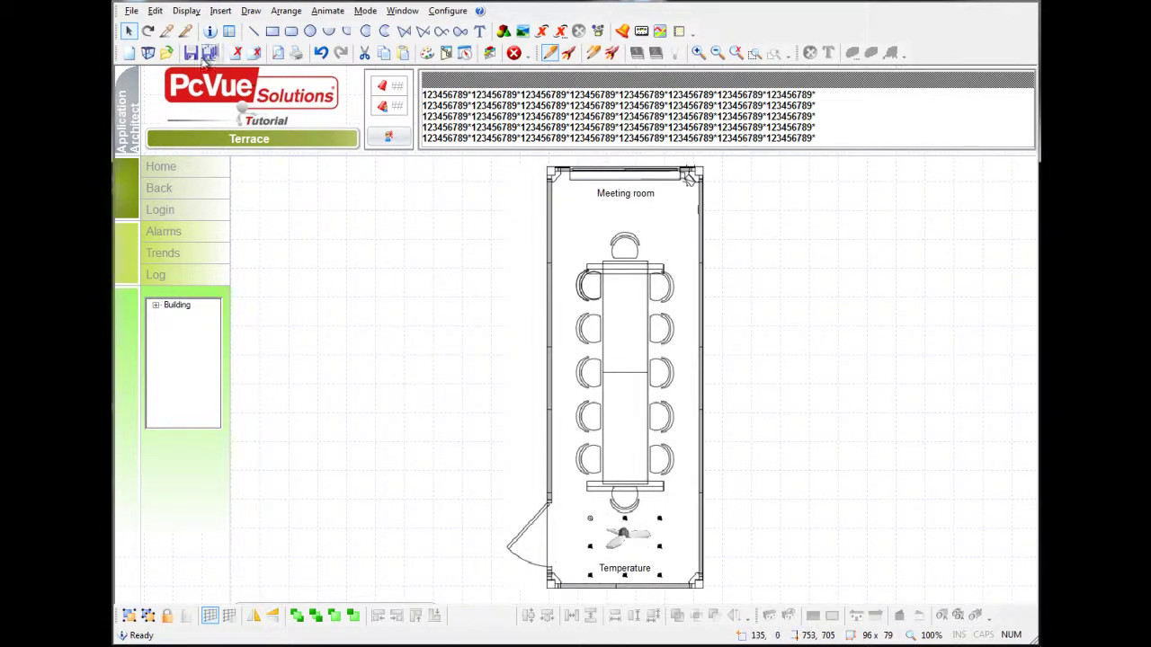
# Step: Put the Terrace mimic in run mode and navigate through the Building tree to Floor01
pyautogui.rightClick(277, 173)
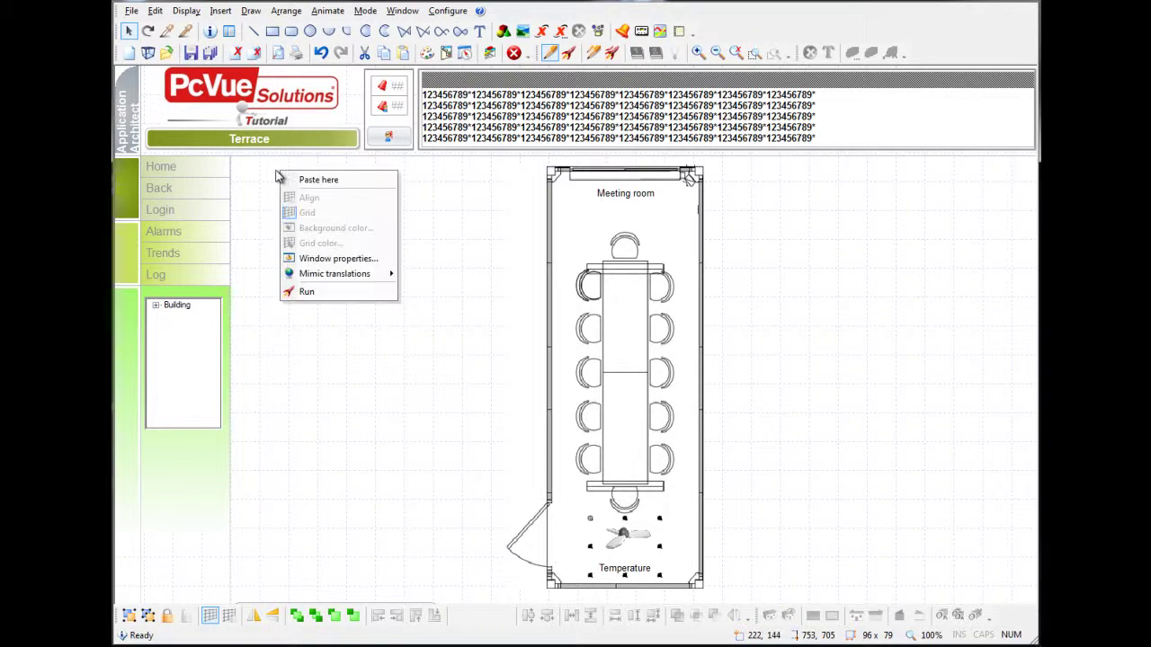
pyautogui.click(311, 291)
pyautogui.doubleClick(184, 306)
pyautogui.click(200, 318)
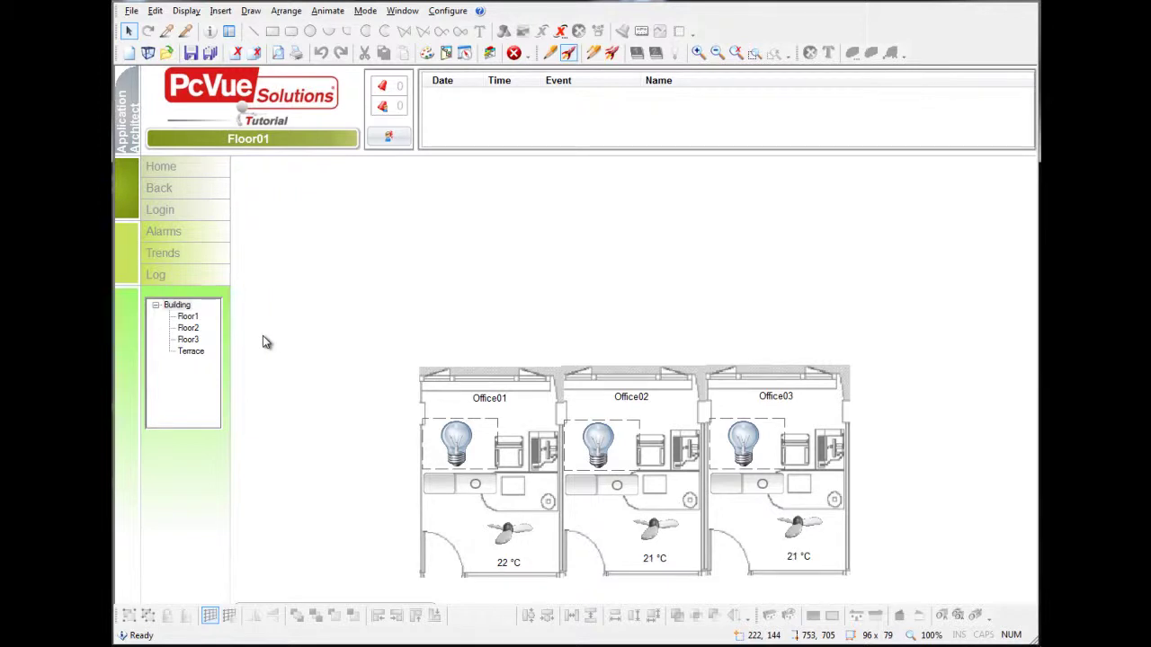
# Step: Set Office01's light dimmer to 0045 and switch the light on
pyautogui.click(456, 442)
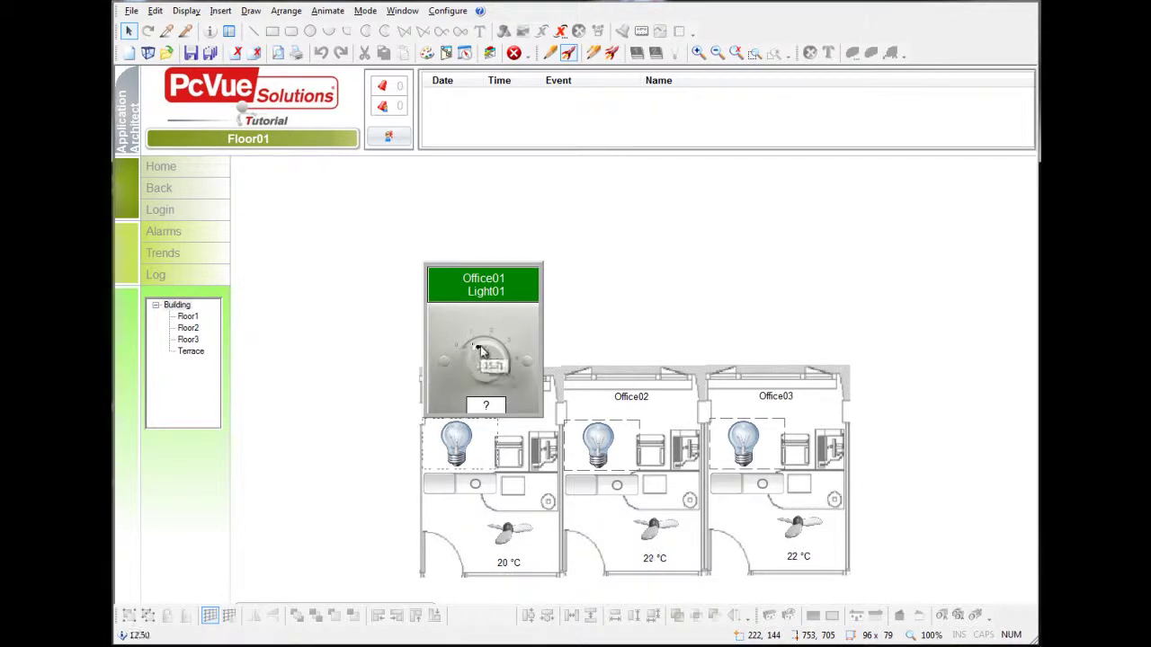
pyautogui.moveTo(482, 350)
pyautogui.mouseDown()
pyautogui.moveTo(504, 366)
pyautogui.moveTo(494, 351)
pyautogui.mouseUp()
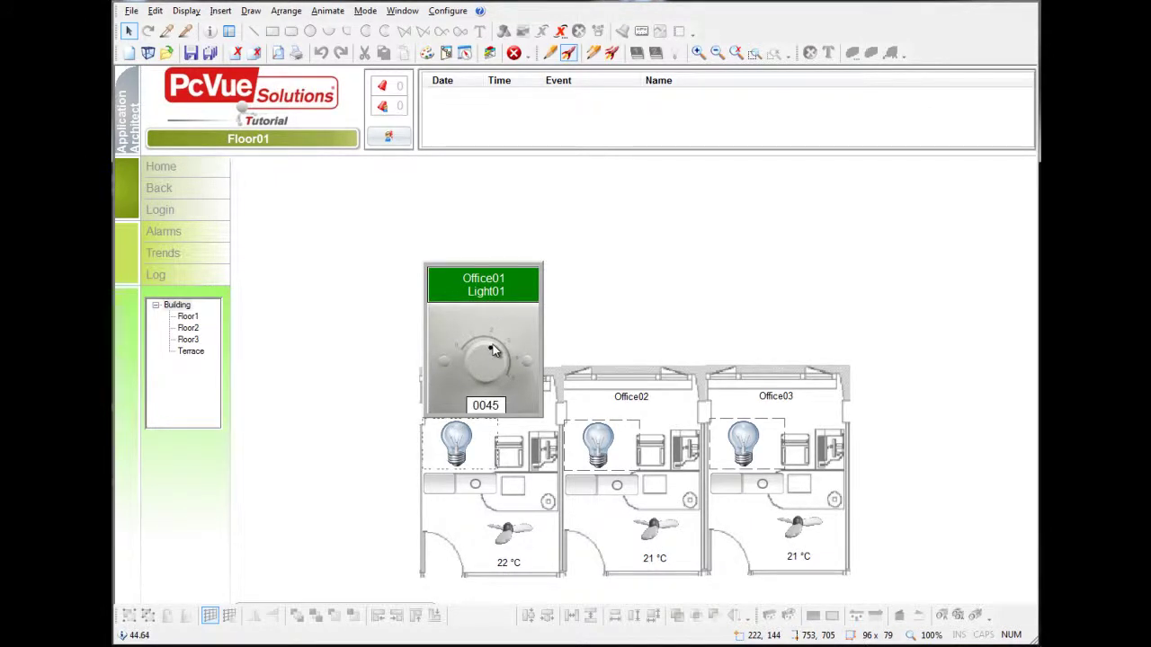
pyautogui.click(440, 486)
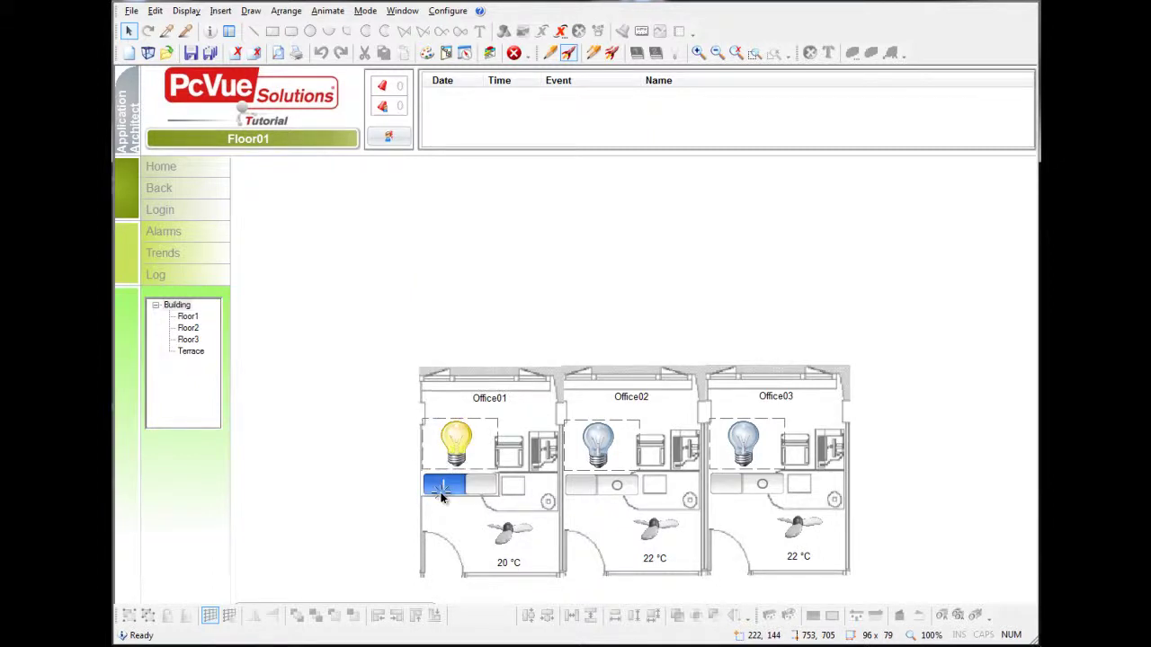